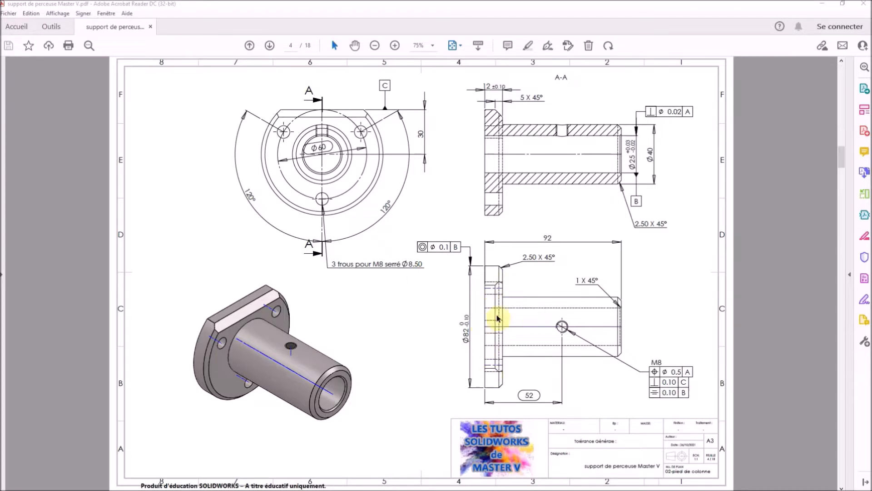
# - Go back from the part drawing on page 4 to the assembly overview and parts list on page 1
pyautogui.scroll(5, 490, 298)
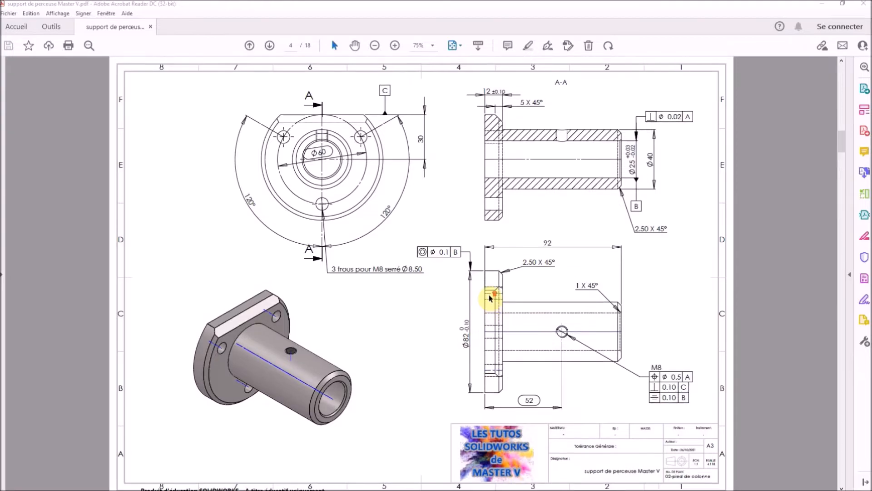
pyautogui.scroll(8, 490, 298)
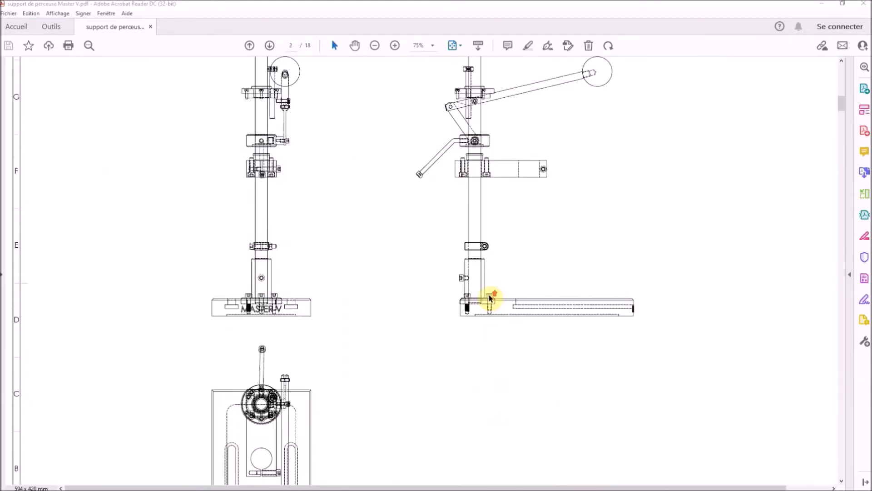
pyautogui.scroll(5, 490, 299)
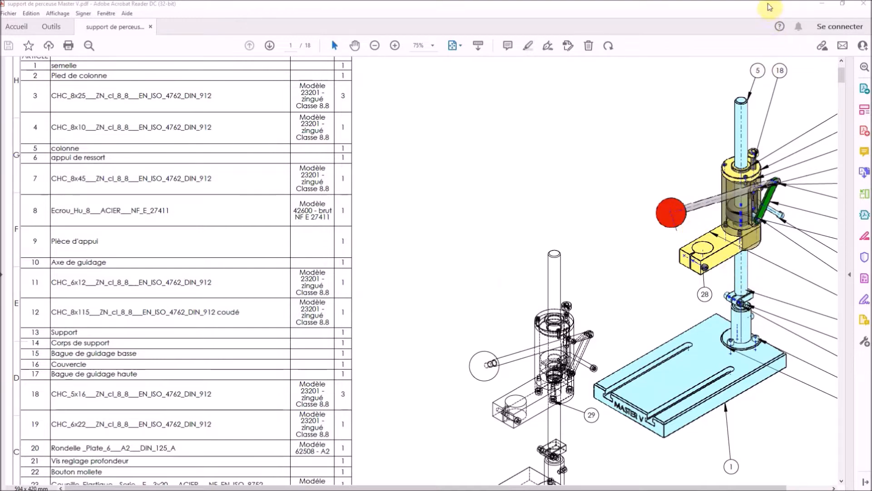
# - Return to the column foot drawing on page 4 of the PDF
pyautogui.scroll(-15, 654, 208)
pyautogui.scroll(-6, 681, 239)
pyautogui.scroll(6, 681, 244)
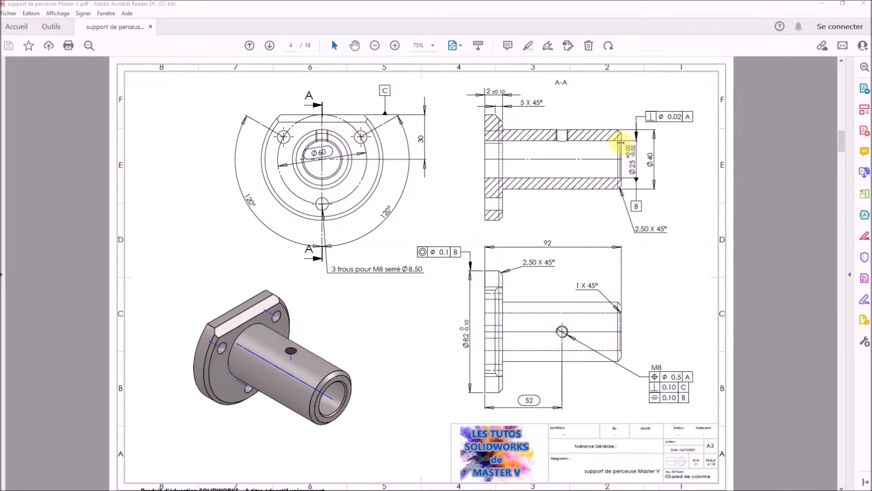
pyautogui.scroll(1, 626, 139)
pyautogui.scroll(-1, 625, 139)
pyautogui.scroll(1, 627, 150)
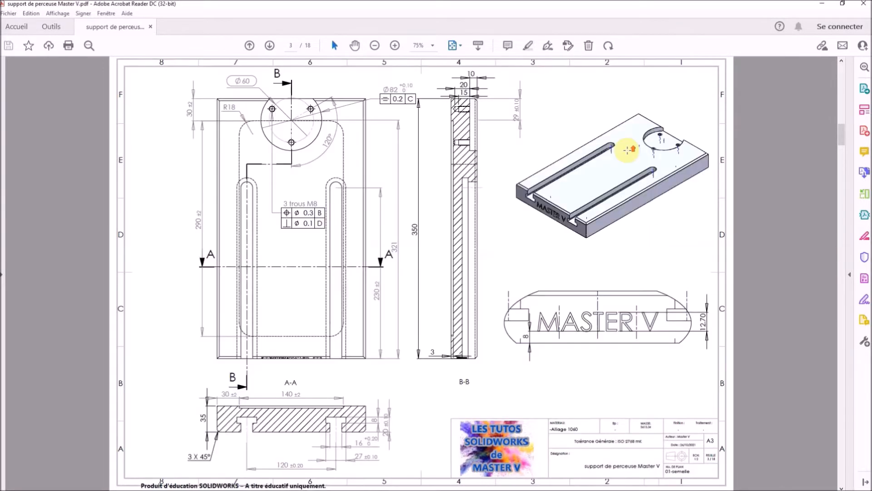
pyautogui.scroll(-1, 627, 150)
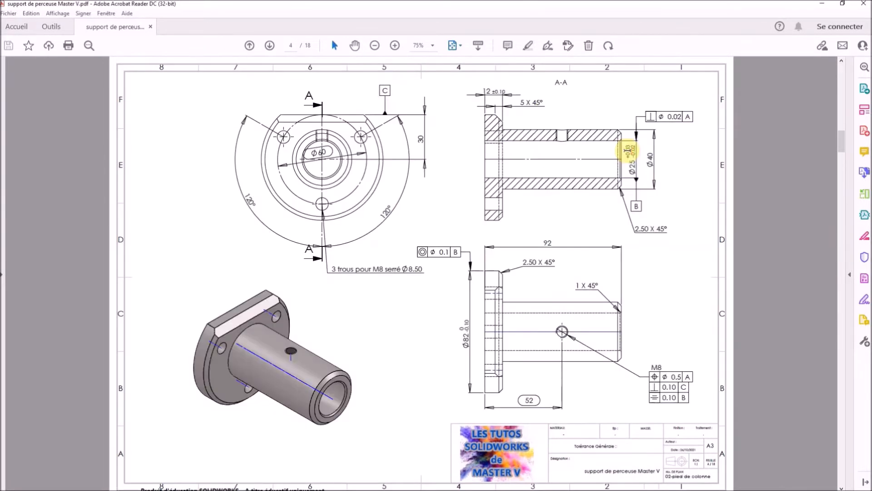
# - Examine section view A-A of the column foot up close, checking the bore, tube diameter, flange thickness and chamfer dimensions
pyautogui.keyDown('ctrl'); pyautogui.scroll(5, 628, 150); pyautogui.keyUp('ctrl')
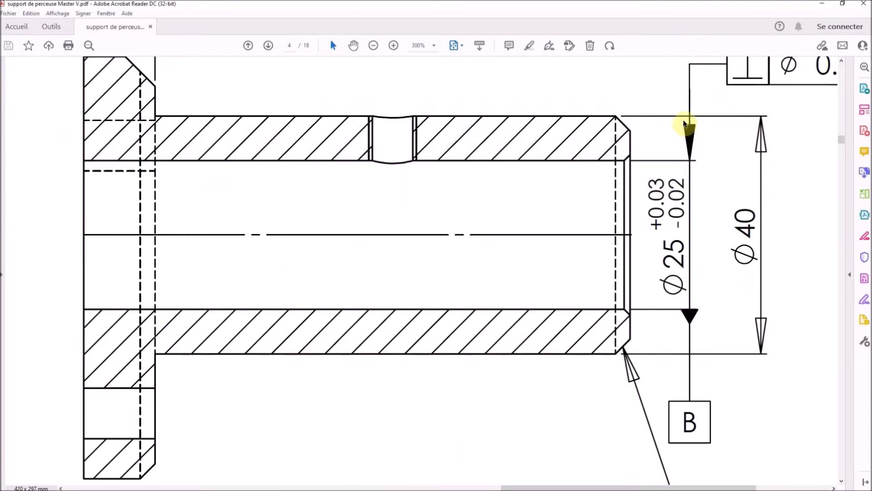
pyautogui.keyDown('ctrl'); pyautogui.scroll(1, 663, 113); pyautogui.keyUp('ctrl')
pyautogui.keyDown('ctrl'); pyautogui.scroll(-1, 663, 116); pyautogui.keyUp('ctrl')
pyautogui.scroll(1, 664, 115)
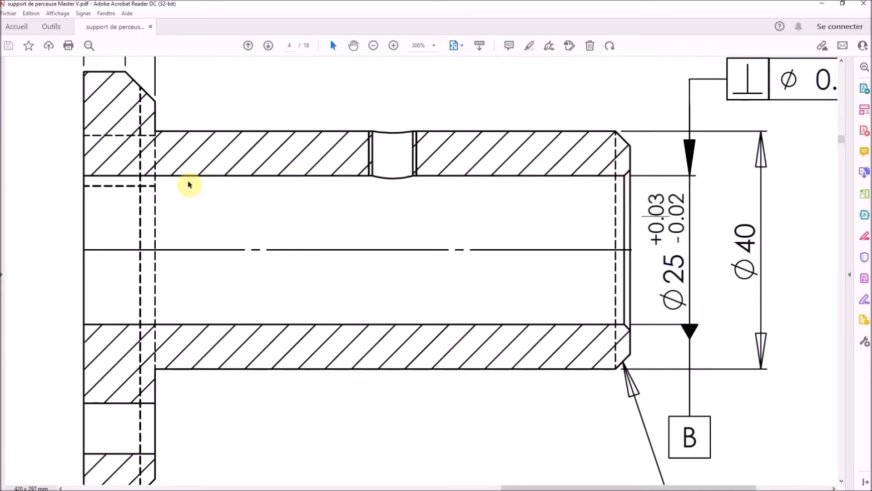
pyautogui.scroll(5, 670, 164)
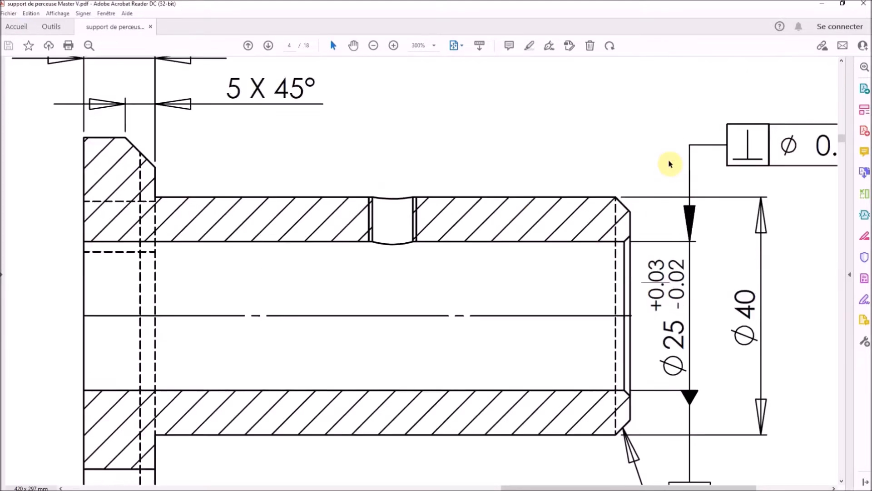
pyautogui.scroll(-1, 671, 216)
pyautogui.moveTo(599, 488)
pyautogui.mouseDown()
pyautogui.moveTo(650, 488)
pyautogui.moveTo(629, 475)
pyautogui.moveTo(543, 487)
pyautogui.mouseUp()
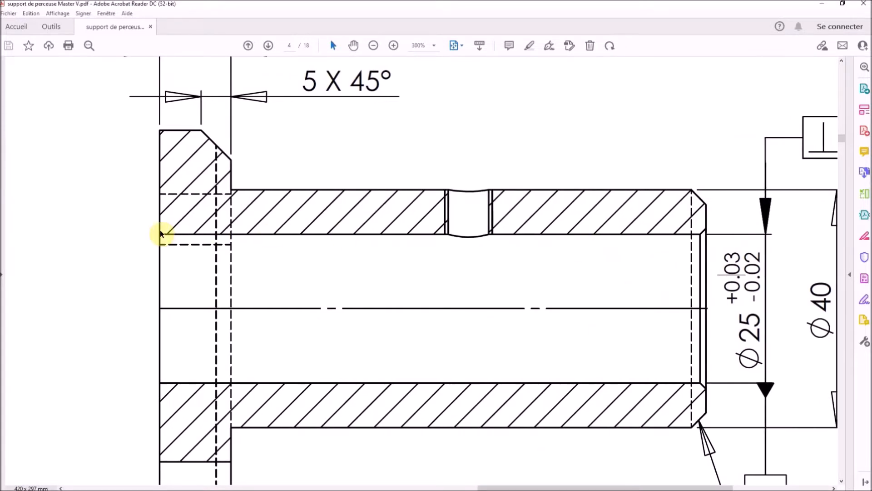
pyautogui.scroll(1, 157, 227)
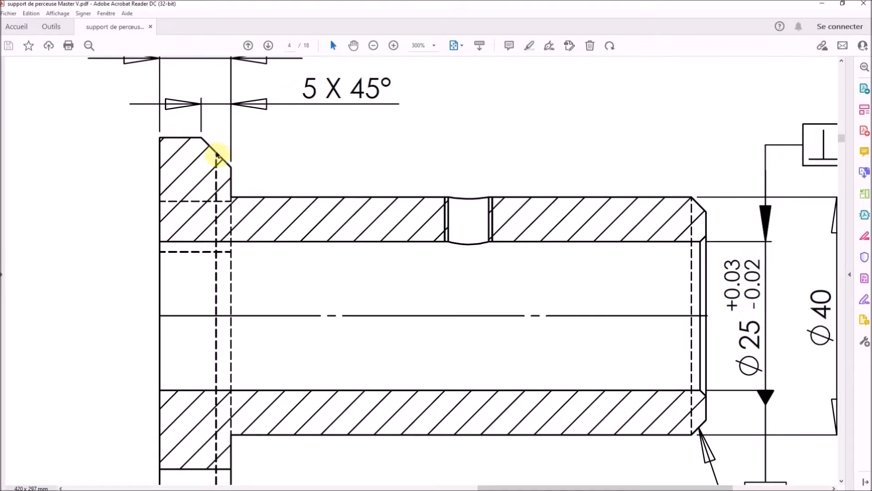
pyautogui.scroll(2, 349, 96)
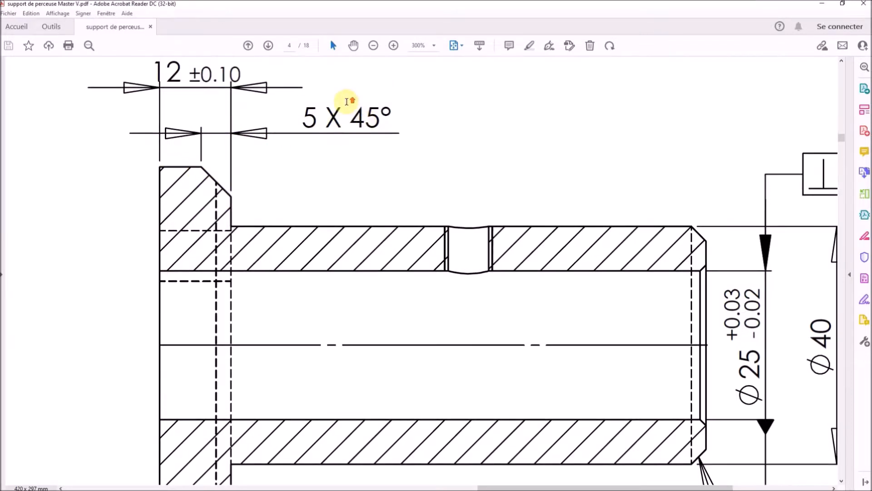
pyautogui.scroll(-3, 408, 107)
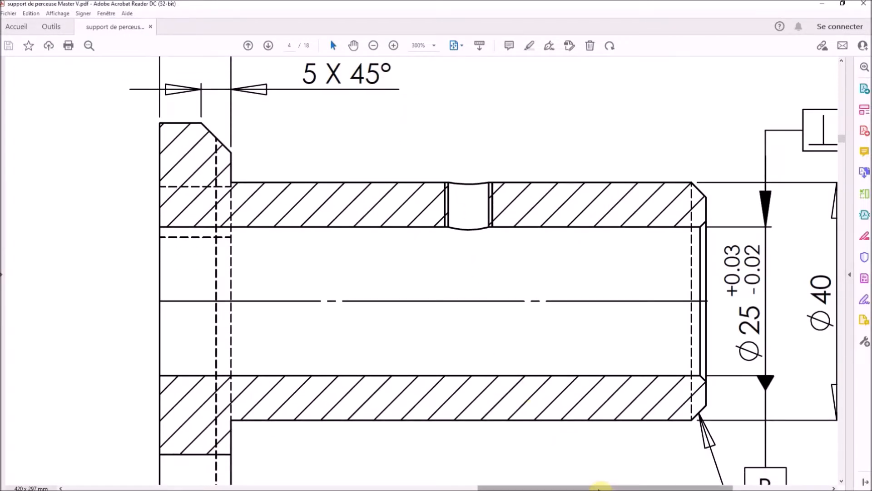
pyautogui.moveTo(605, 488); pyautogui.dragTo(629, 487)
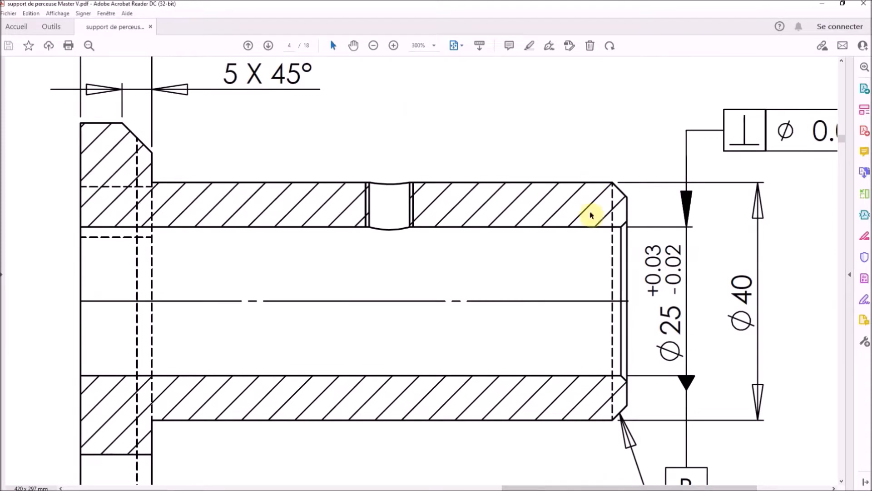
pyautogui.scroll(-2, 564, 371)
pyautogui.scroll(-1, 565, 409)
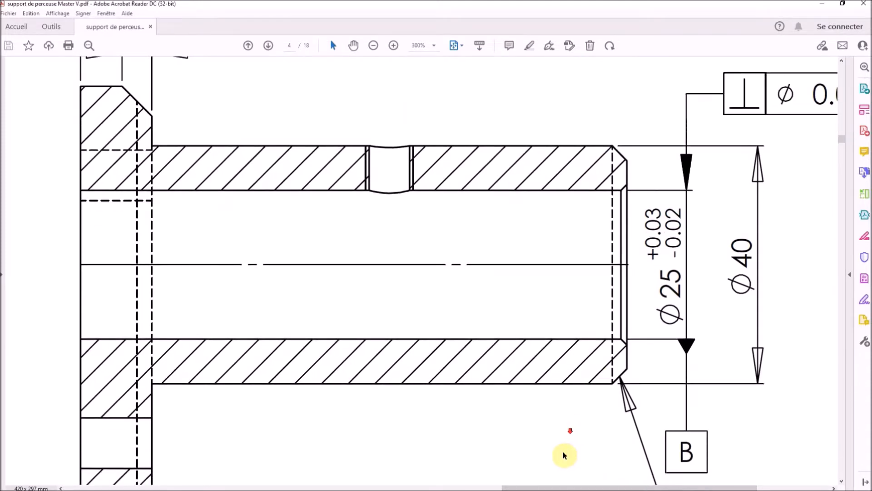
# - Examine the flange's front view with its hole pattern and flat, and the side view's overall length and chamfers
pyautogui.moveTo(580, 487)
pyautogui.mouseDown()
pyautogui.moveTo(476, 476)
pyautogui.moveTo(385, 453)
pyautogui.mouseUp()
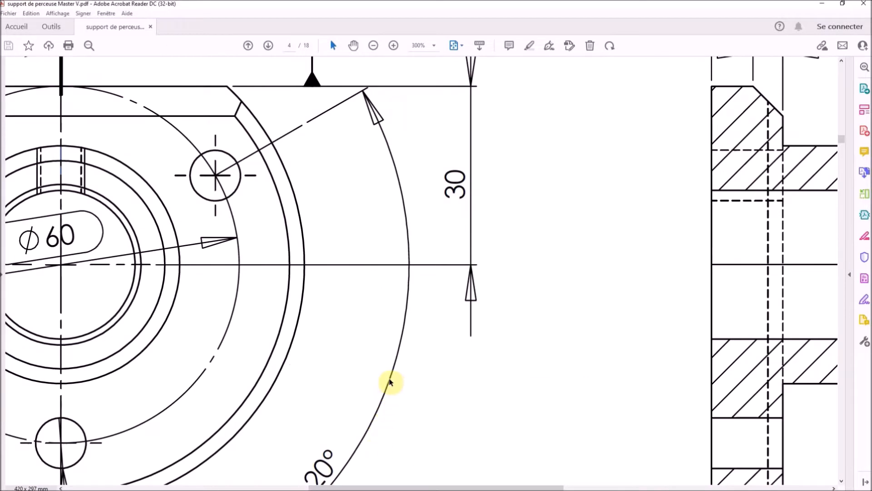
pyautogui.scroll(-1, 391, 388)
pyautogui.keyDown('ctrl'); pyautogui.scroll(-1, 391, 362); pyautogui.keyUp('ctrl')
pyautogui.keyDown('ctrl'); pyautogui.scroll(-1, 393, 365); pyautogui.keyUp('ctrl')
pyautogui.scroll(-1, 393, 362)
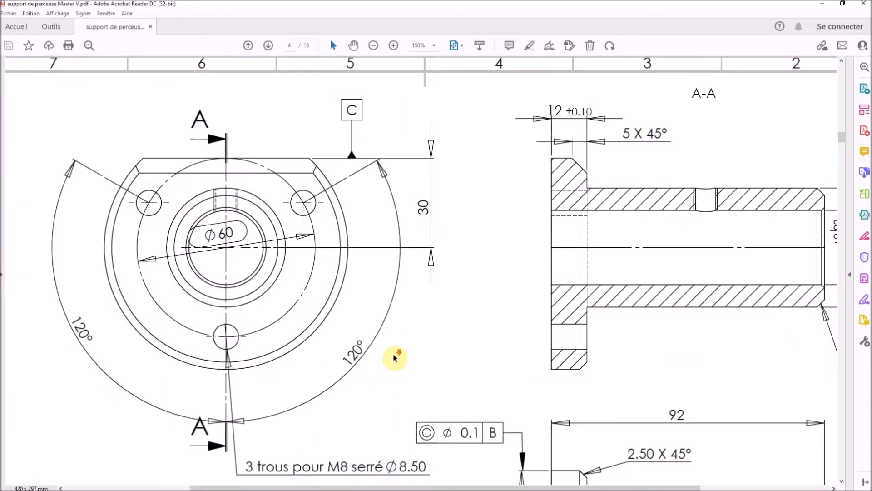
pyautogui.scroll(-4, 394, 358)
pyautogui.scroll(-2, 571, 336)
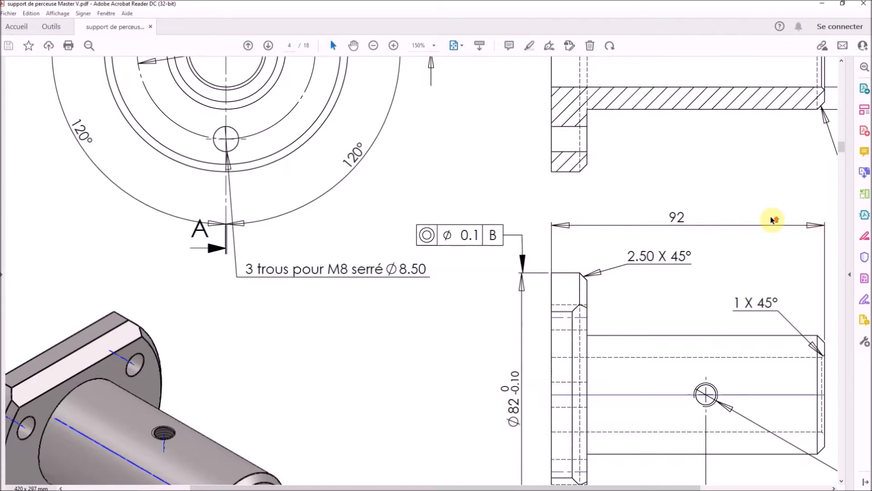
pyautogui.scroll(2, 772, 220)
pyautogui.scroll(3, 773, 220)
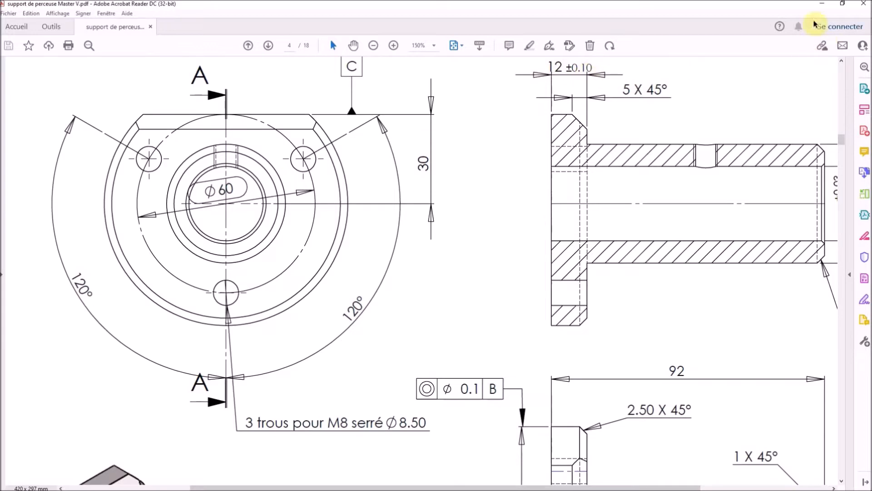
# - Switch to SOLIDWORKS and create a new part document
pyautogui.moveTo(778, 3); pyautogui.dragTo(0, 51)
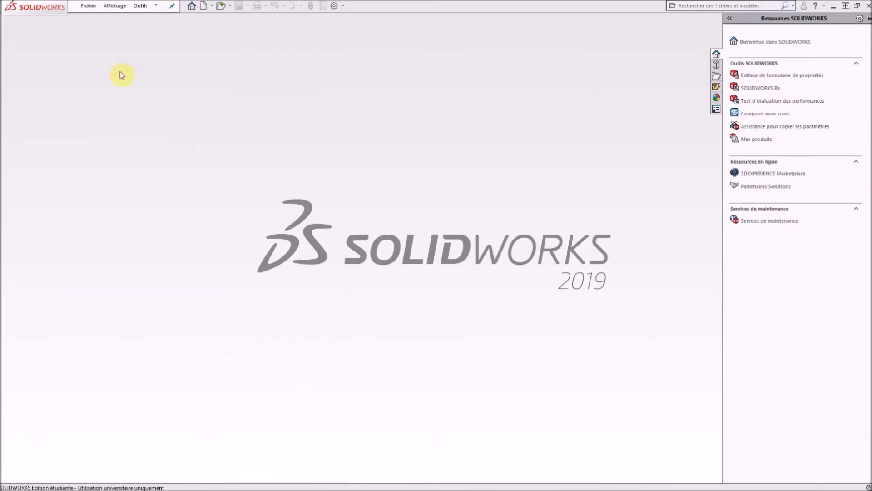
pyautogui.click(204, 7)
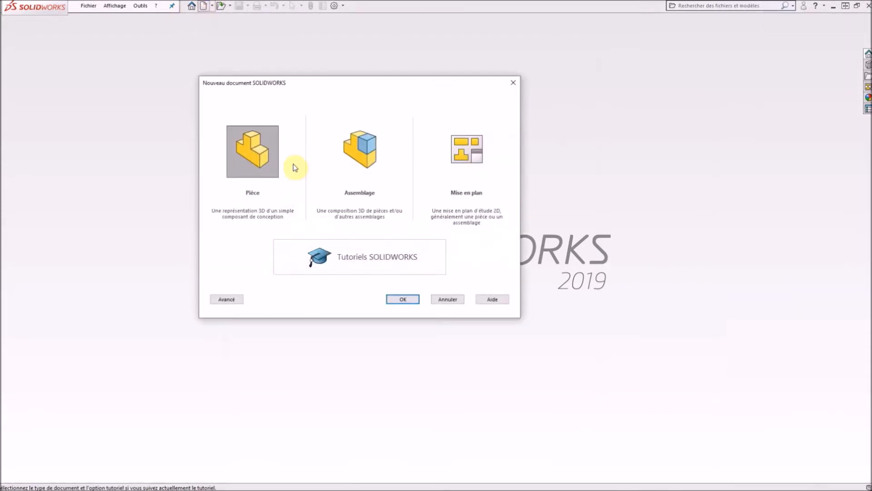
pyautogui.click(403, 298)
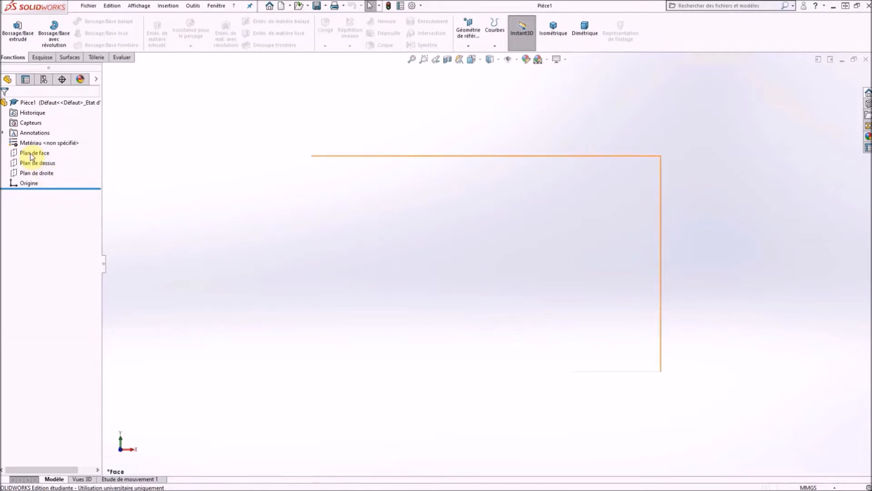
# - Start a sketch on the front plane and draw a horizontal construction line about 154 mm long leftward from the origin
pyautogui.click(30, 155)
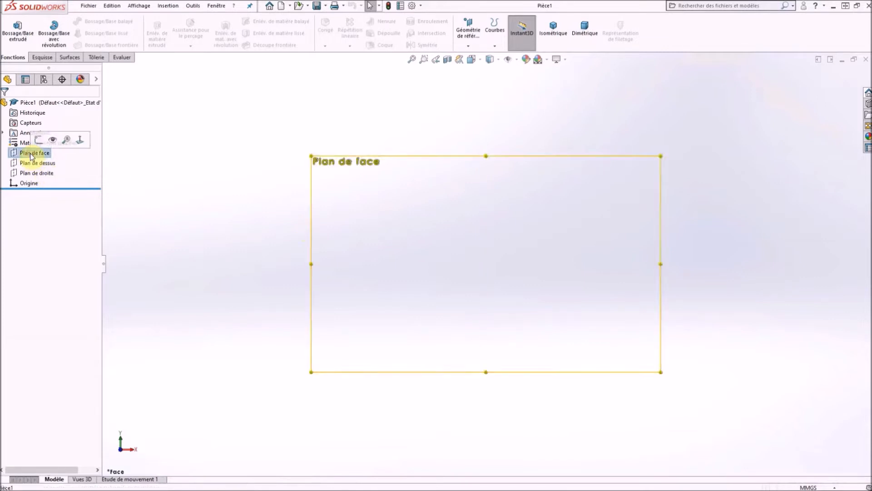
pyautogui.click(39, 140)
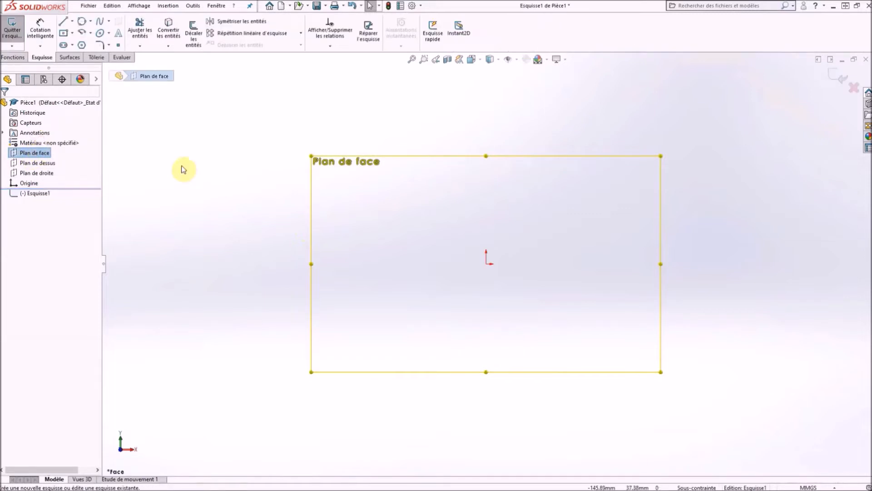
pyautogui.click(72, 21)
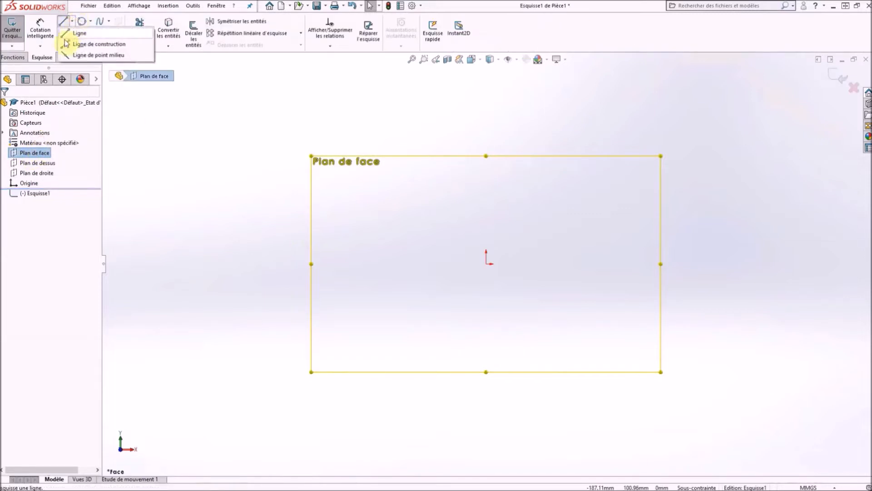
pyautogui.click(486, 264)
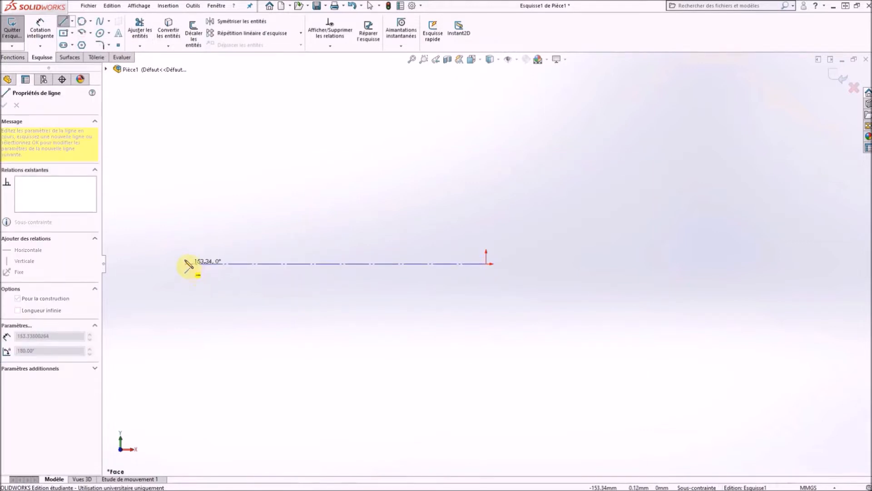
pyautogui.doubleClick(184, 263)
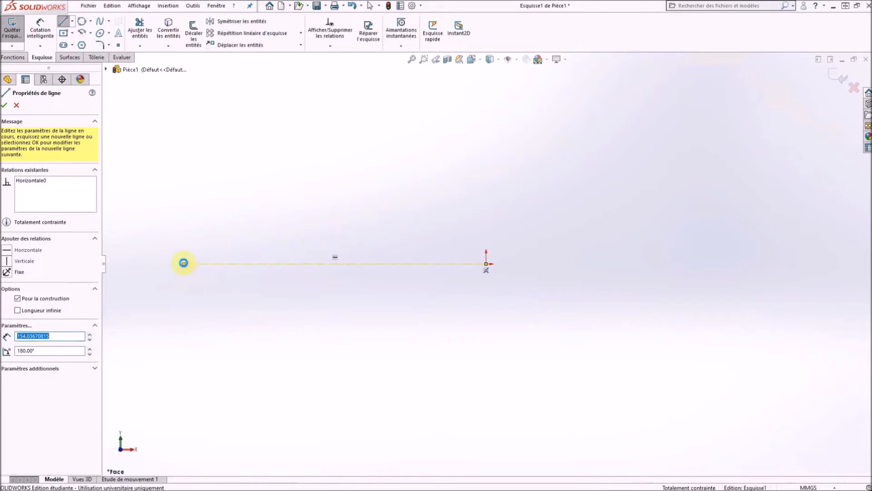
pyautogui.press('Escape')
# - Dimension the horizontal construction line to a length of 92 mm
pyautogui.click(39, 39)
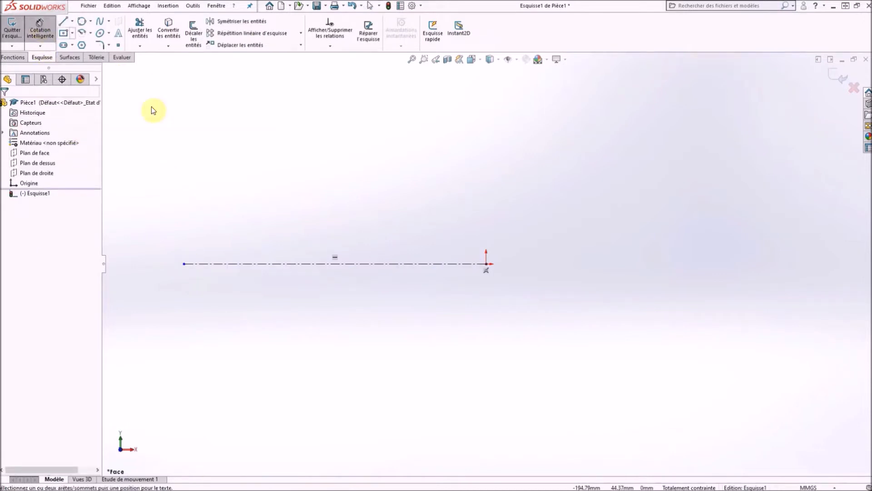
pyautogui.click(349, 264)
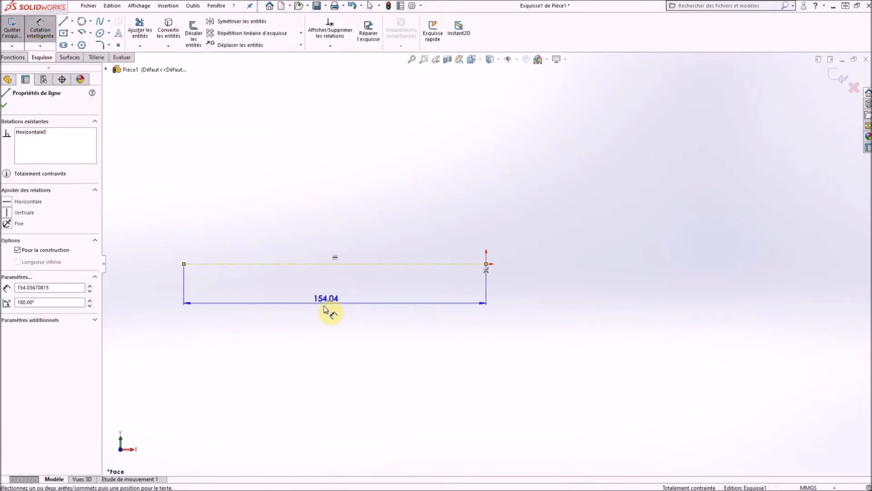
pyautogui.click(332, 311)
pyautogui.write('92')
pyautogui.press('Return')
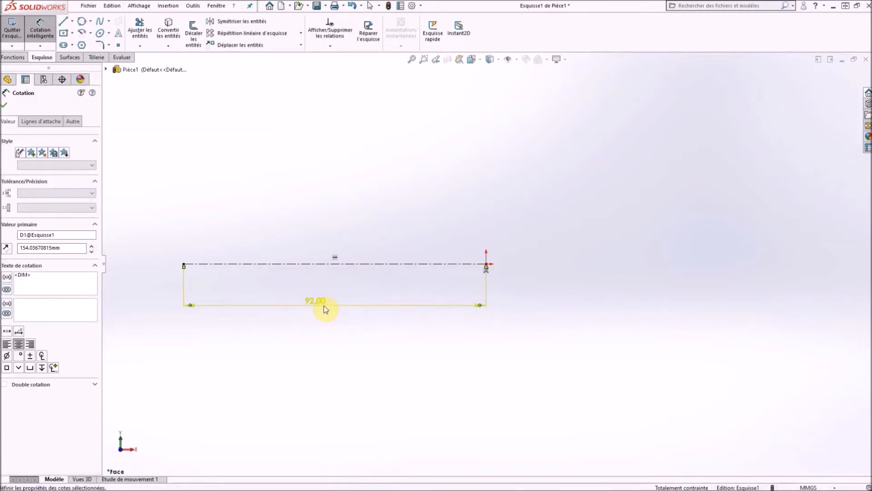
pyautogui.click(4, 106)
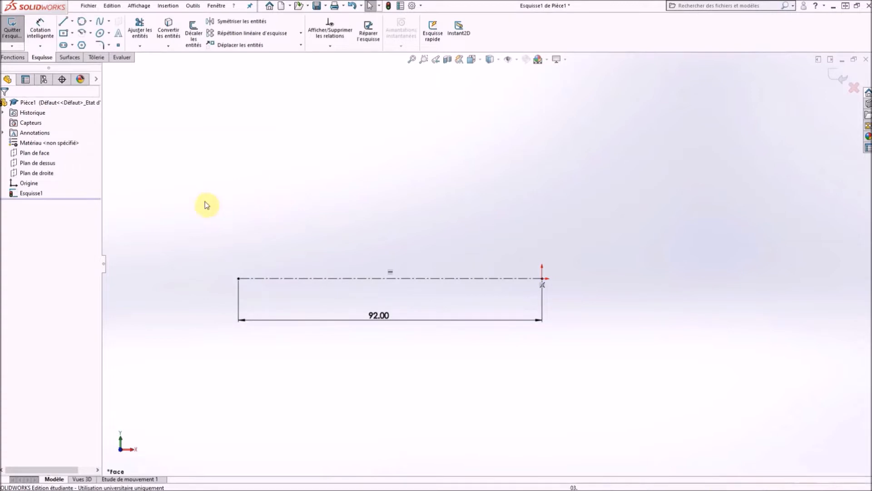
# - Sketch the flange outline above the construction line with its vertical face, short top edge, sloped corner and back edge, continuing into the long upper edge
pyautogui.scroll(-1, 330, 256)
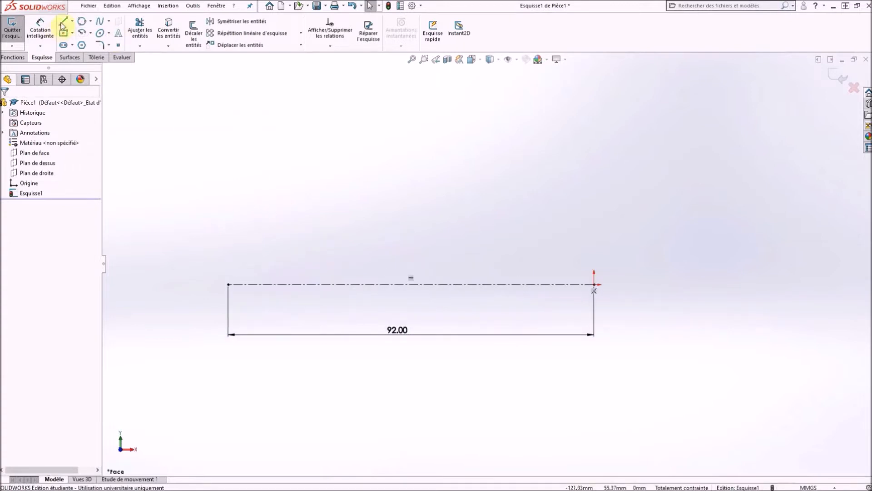
pyautogui.click(228, 241)
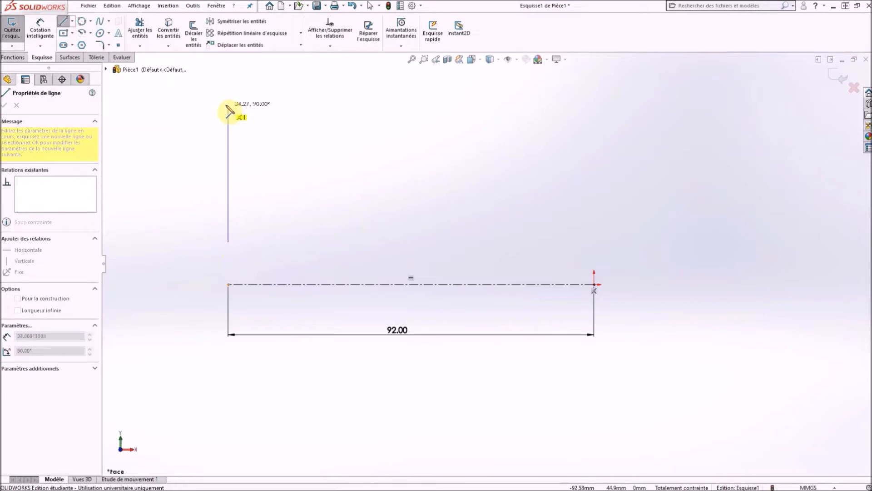
pyautogui.click(229, 99)
pyautogui.click(261, 99)
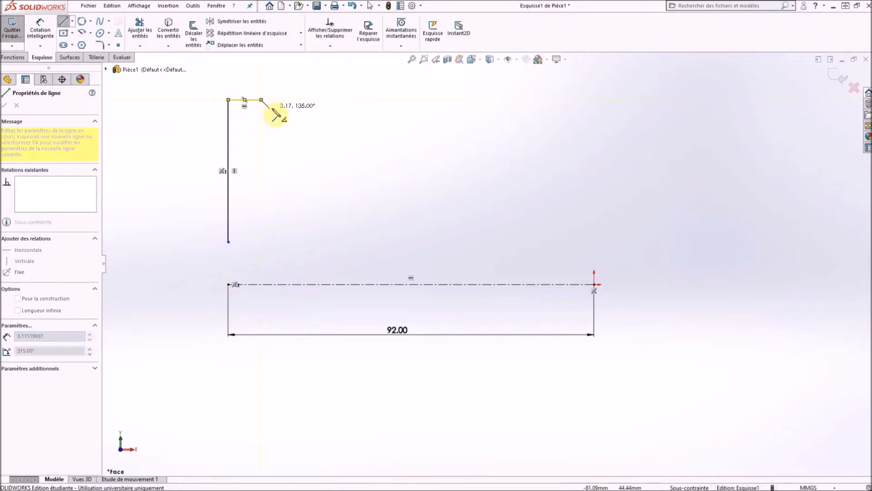
pyautogui.click(279, 119)
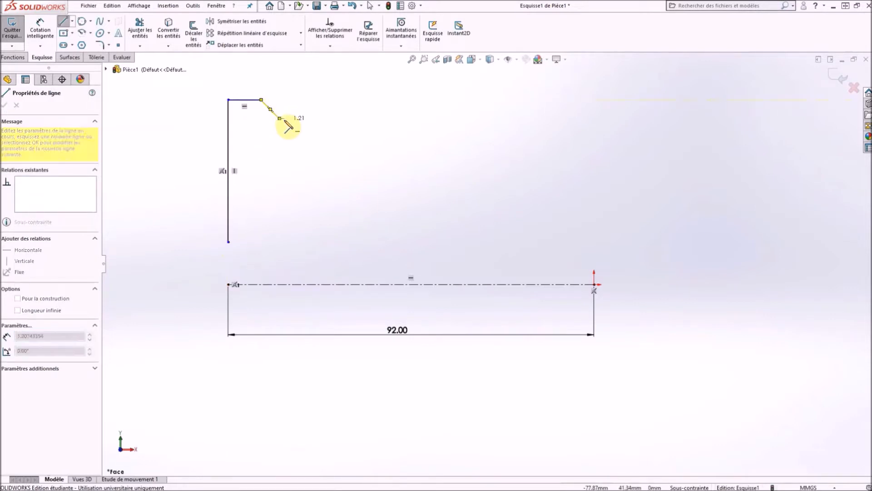
pyautogui.click(279, 163)
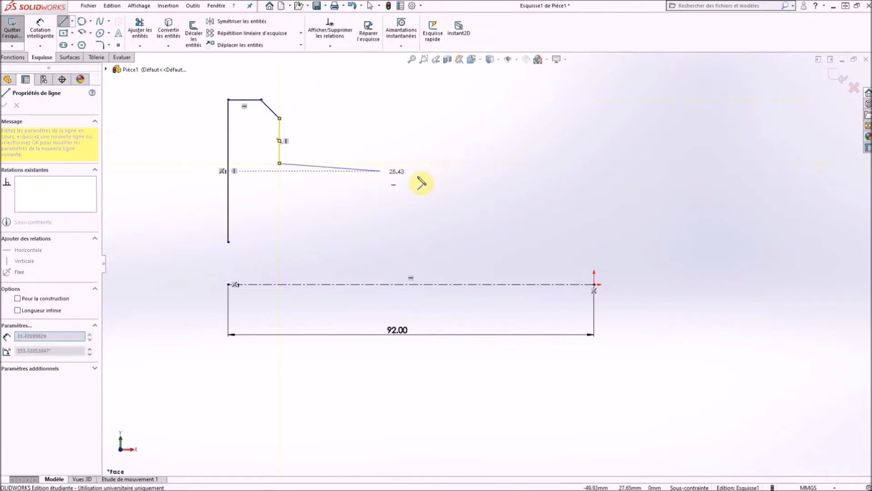
pyautogui.click(578, 163)
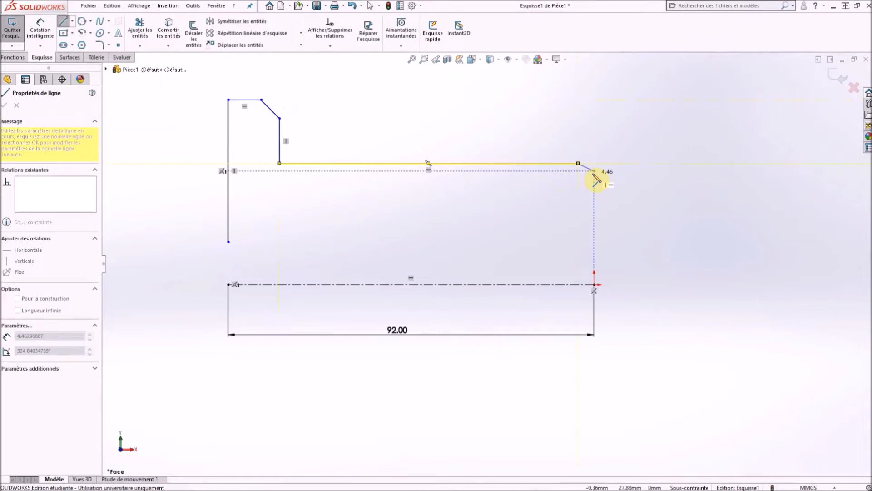
# - Add the chamfered end face at the origin side and close the profile with a lower edge about 90.5 mm long, about 17 mm above the axis
pyautogui.click(594, 179)
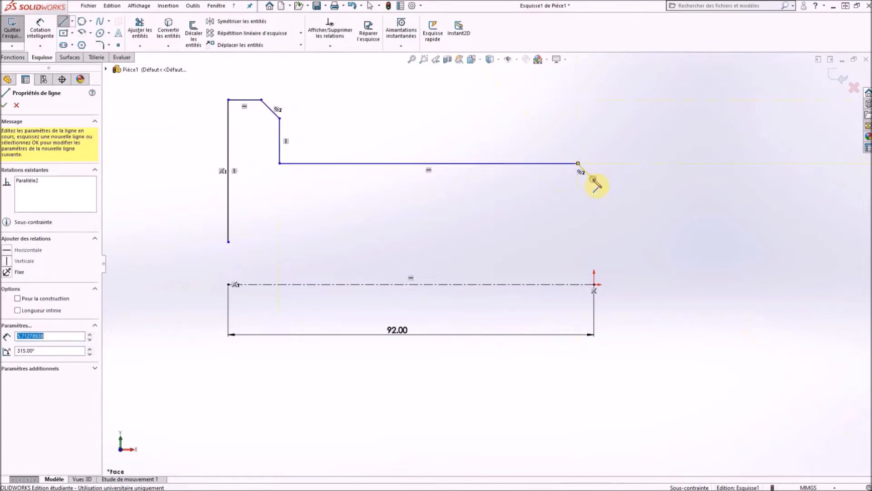
pyautogui.click(593, 212)
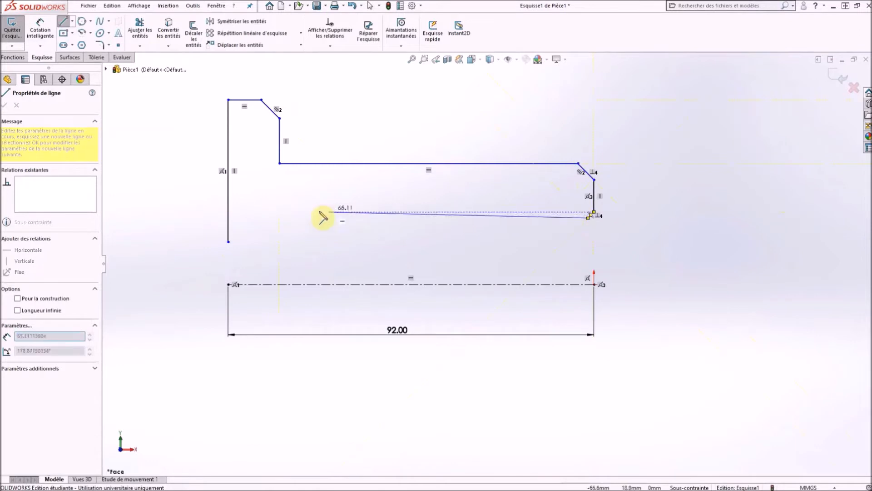
pyautogui.click(229, 218)
pyautogui.press('Escape')
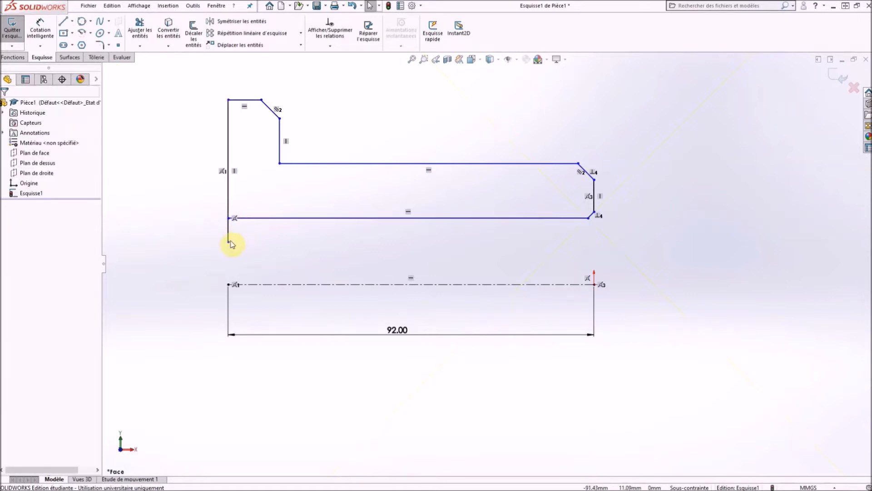
pyautogui.moveTo(229, 244); pyautogui.dragTo(229, 219)
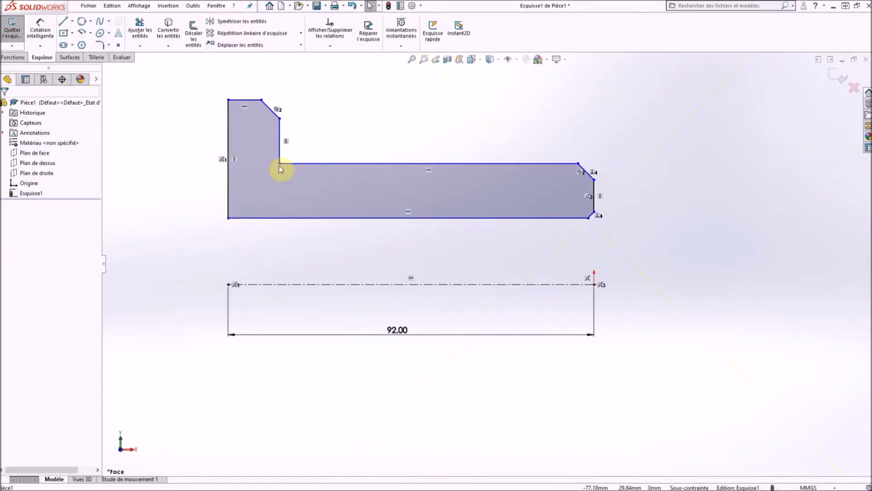
# - Dimension the profile's lower edge about the construction line as a doubled distance of 25 mm
pyautogui.scroll(-1, 252, 187)
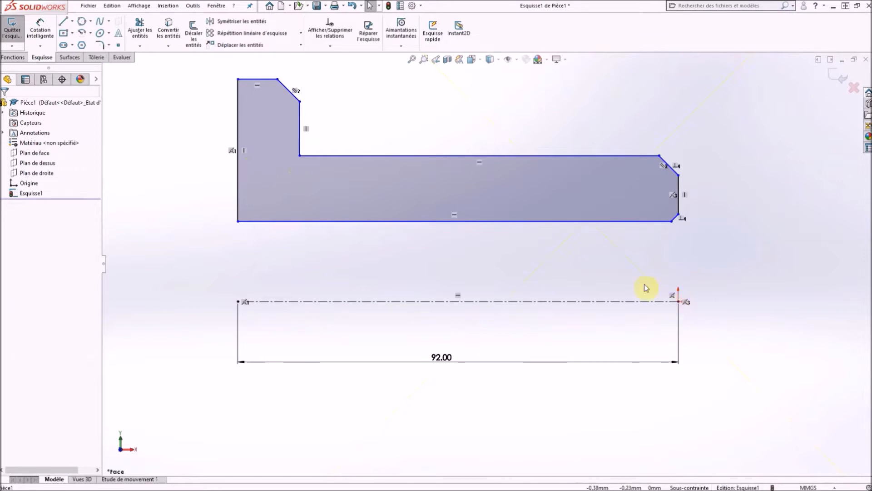
pyautogui.click(40, 26)
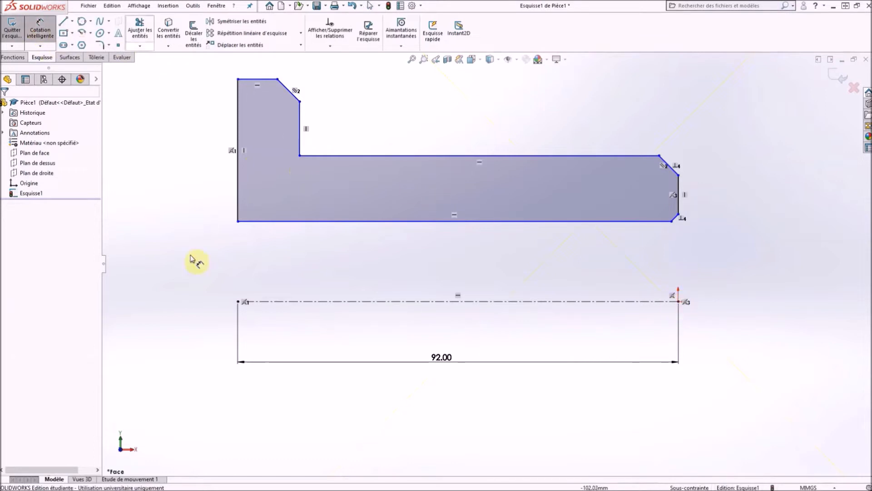
pyautogui.click(283, 234)
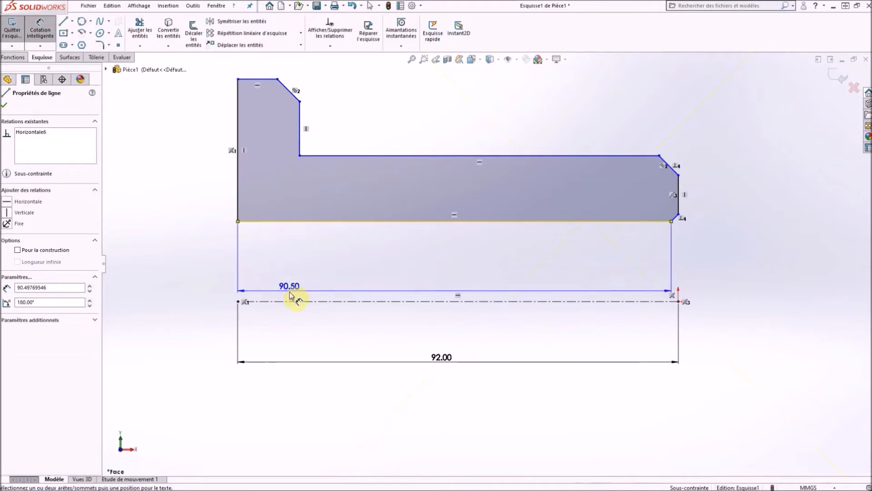
pyautogui.click(292, 301)
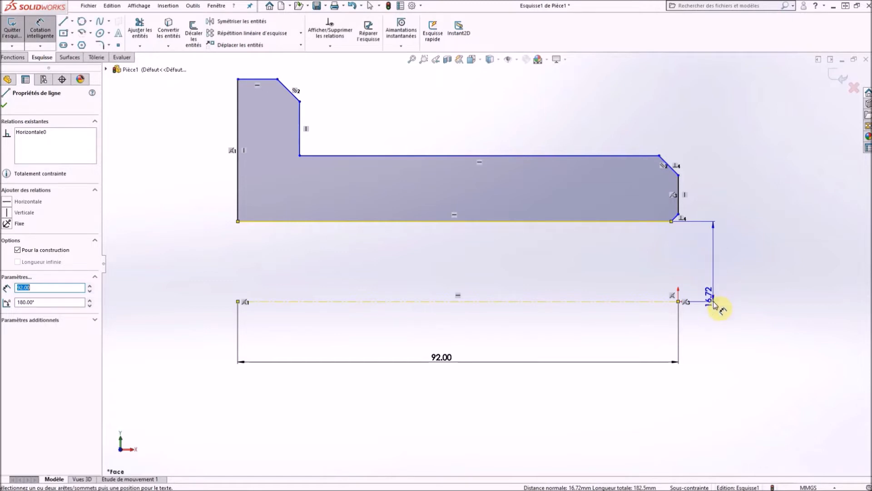
pyautogui.click(727, 318)
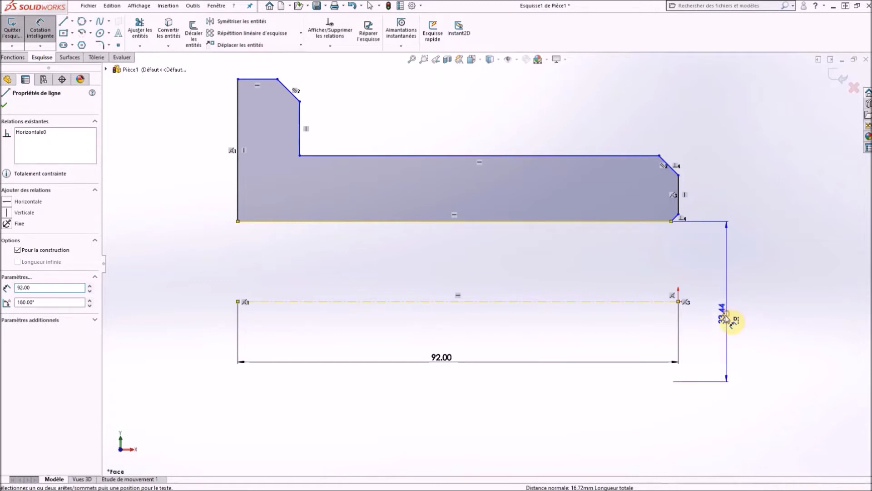
pyautogui.write('25')
pyautogui.press('Return')
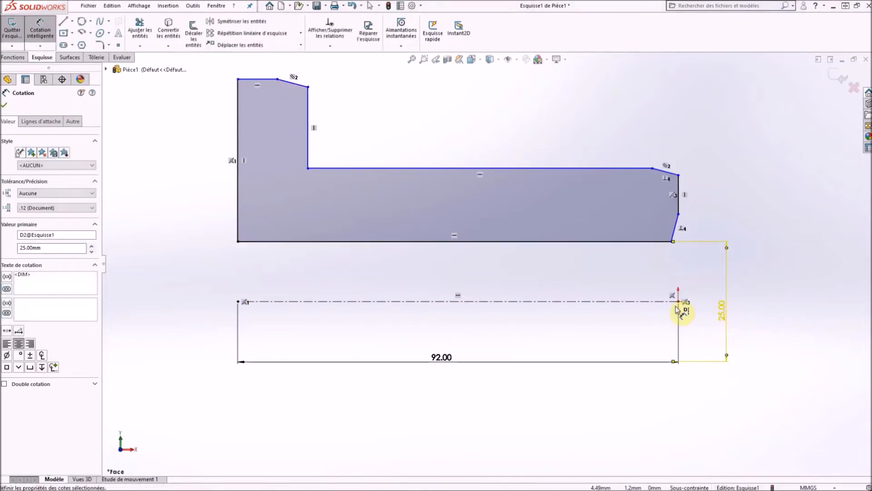
# - Dimension the profile's long upper edge about the construction line as a doubled distance of 40 mm
pyautogui.click(622, 173)
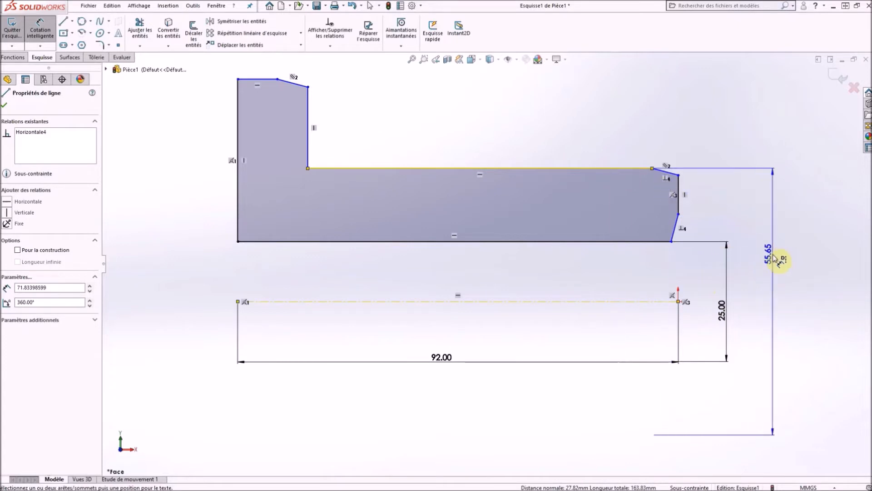
pyautogui.click(774, 277)
pyautogui.press('Return')
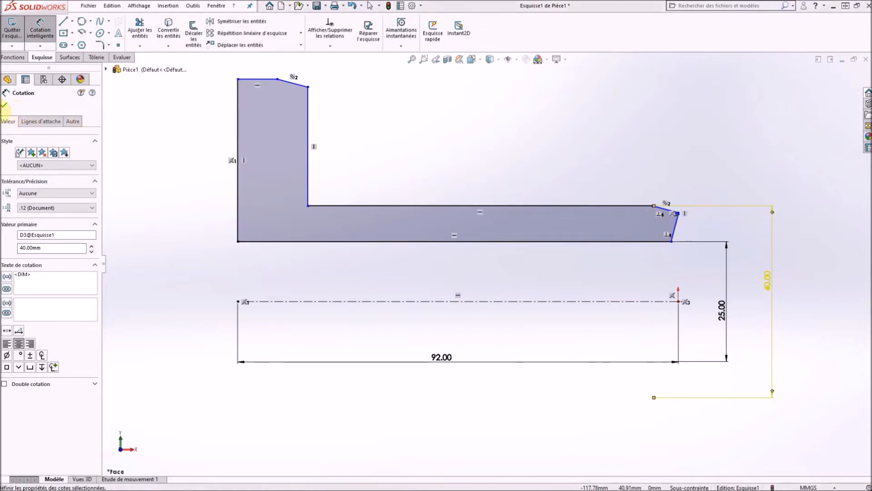
pyautogui.click(7, 109)
# - Reshape the profile's distorted free end by moving its lower points to lengthen the vertical end face and leave a small inner chamfer
pyautogui.scroll(-5, 668, 223)
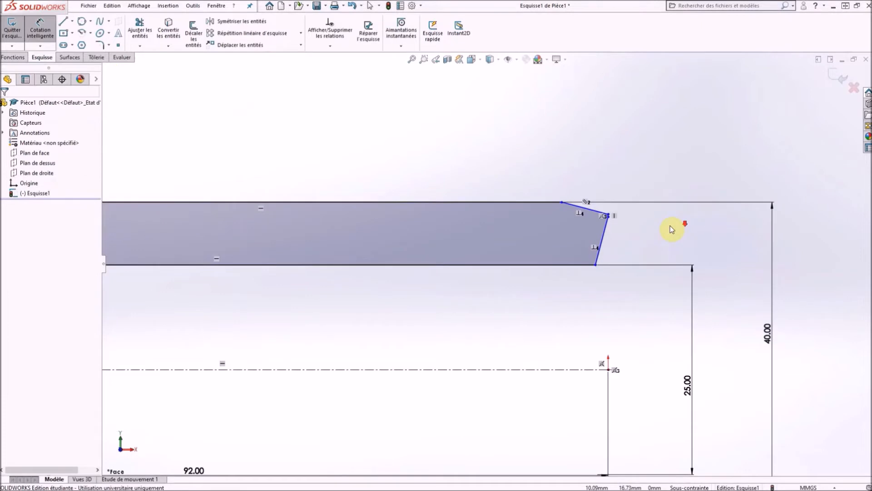
pyautogui.scroll(-2, 593, 225)
pyautogui.scroll(2, 481, 244)
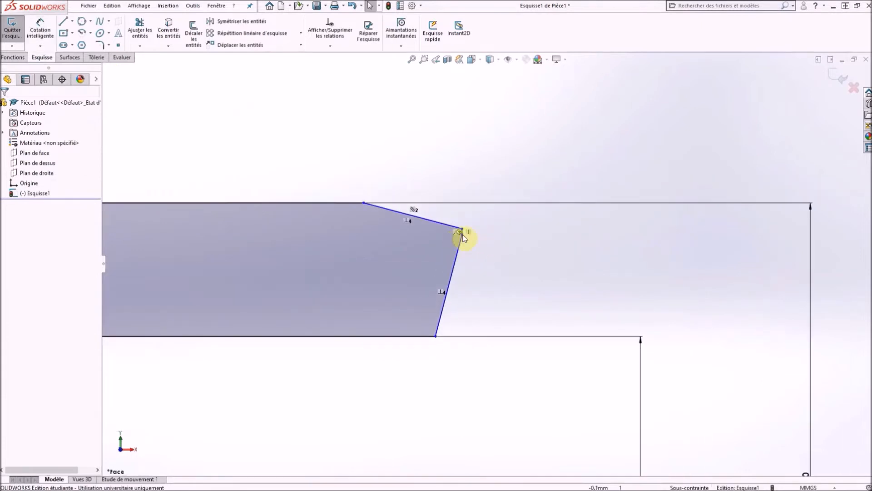
pyautogui.moveTo(462, 234); pyautogui.dragTo(455, 276)
pyautogui.moveTo(443, 316); pyautogui.dragTo(458, 341)
pyautogui.click(471, 329)
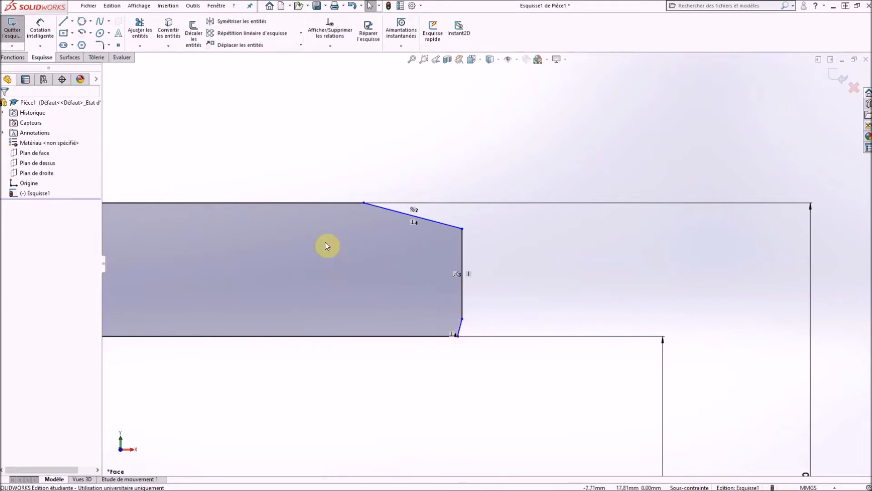
# - Dimension the angle between the small inner chamfer and the lower edge at 45°
pyautogui.scroll(2, 327, 242)
pyautogui.scroll(-3, 432, 267)
pyautogui.scroll(-3, 510, 328)
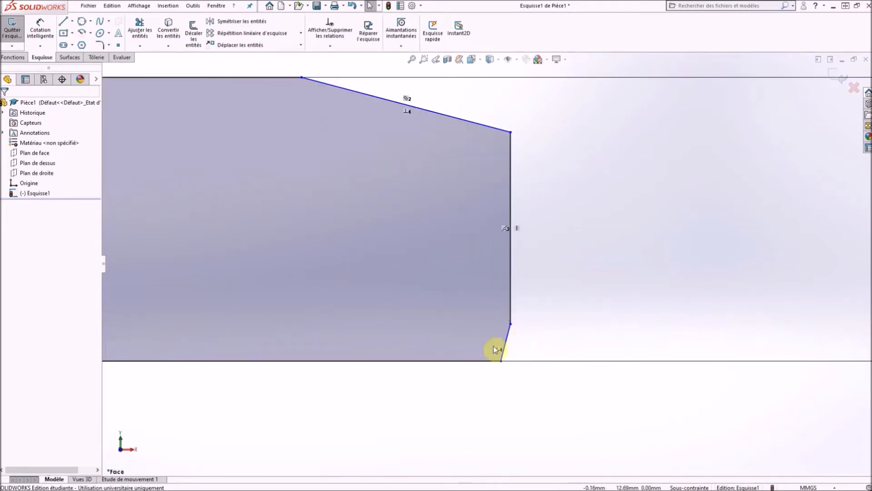
pyautogui.click(45, 32)
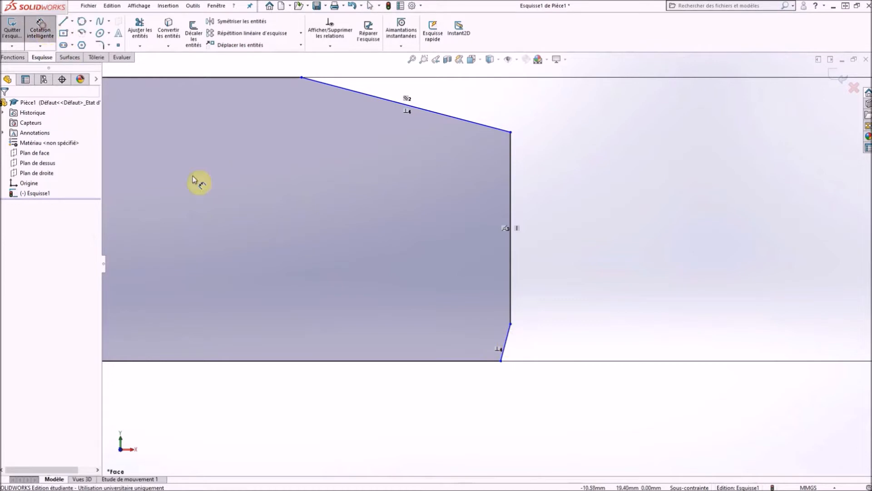
pyautogui.click(508, 335)
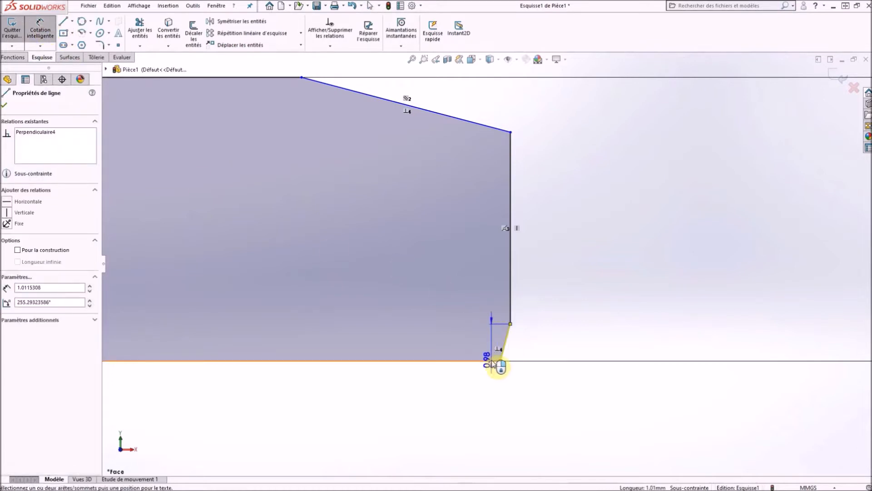
pyautogui.click(492, 361)
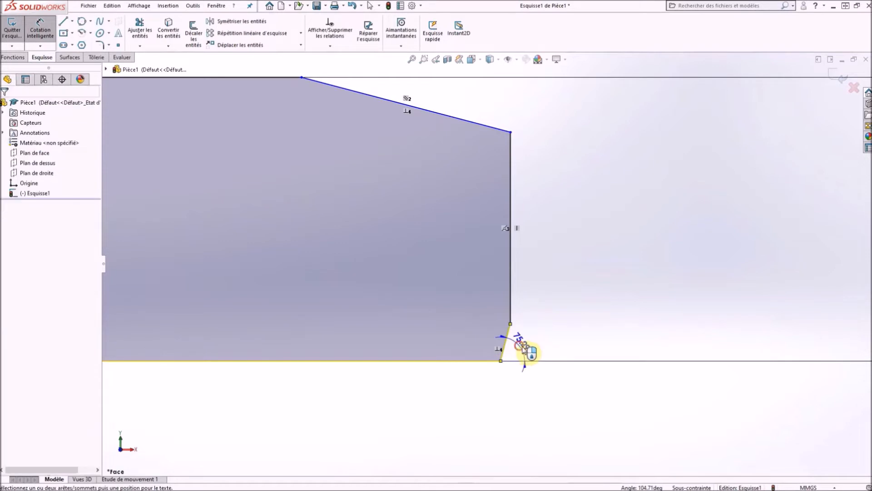
pyautogui.click(571, 348)
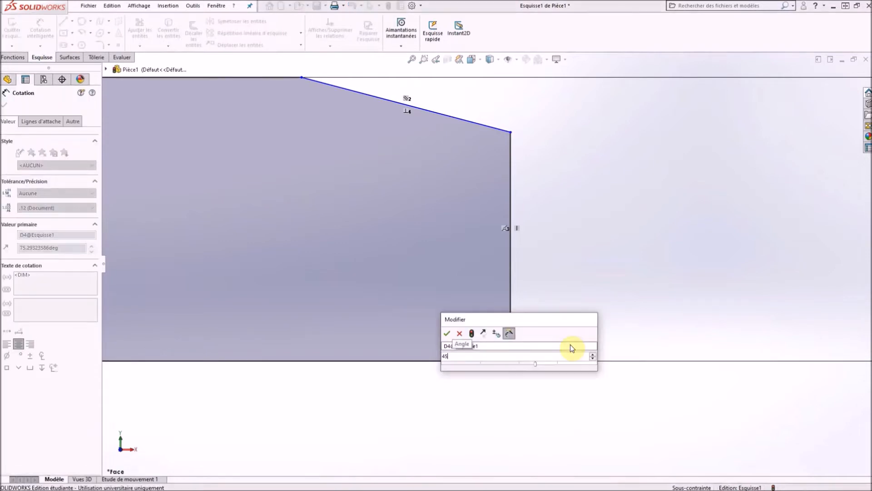
pyautogui.press('Return')
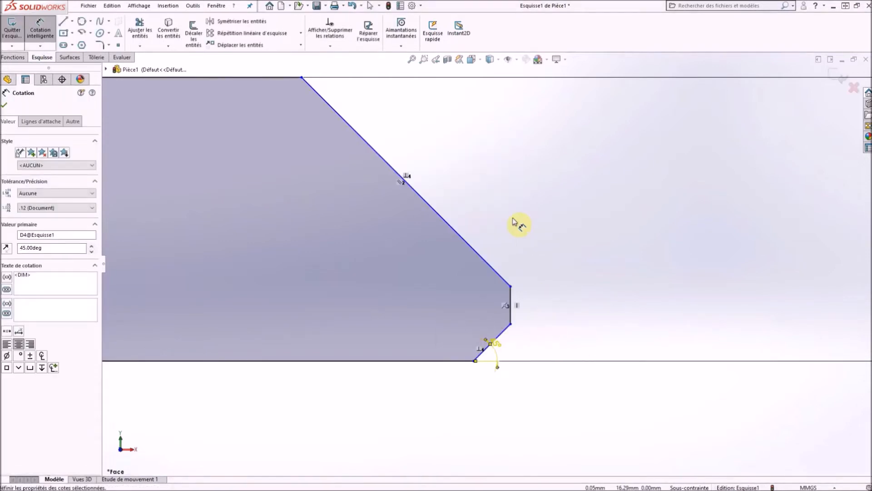
# - Add an angle dimension between the outer end chamfer and the upper edge as a driven dimension
pyautogui.scroll(2, 515, 218)
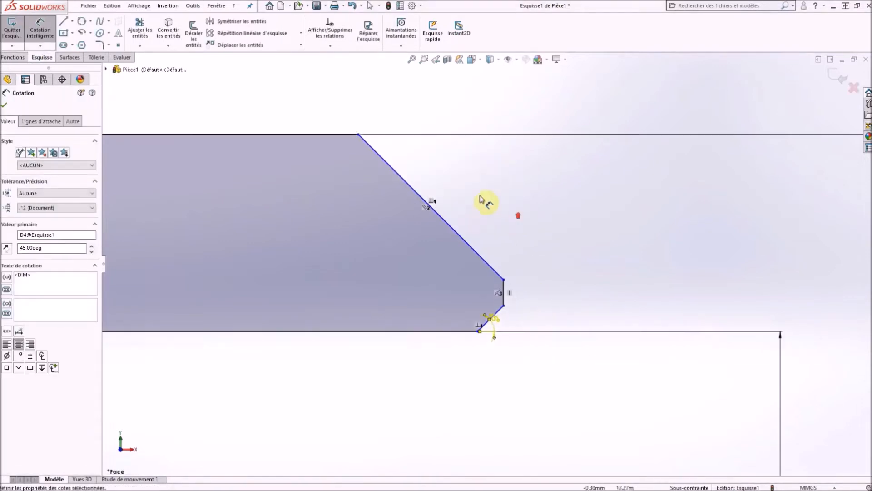
pyautogui.click(385, 163)
pyautogui.click(339, 135)
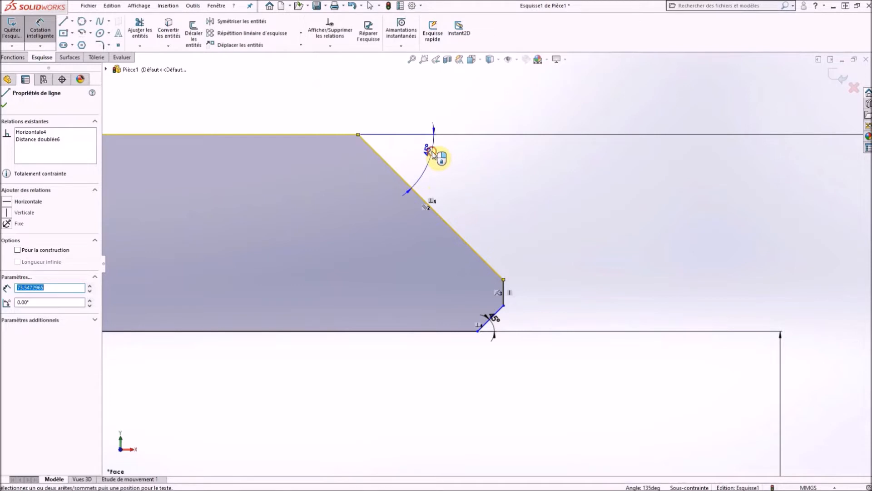
pyautogui.click(431, 154)
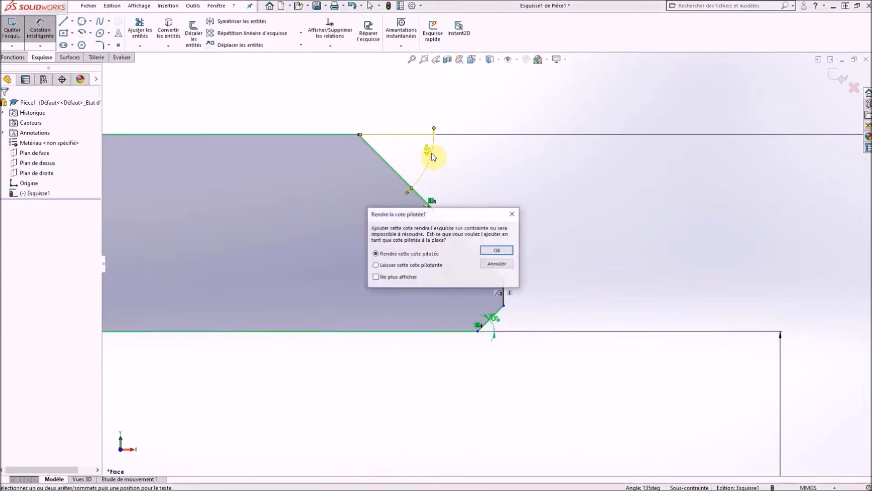
pyautogui.click(500, 250)
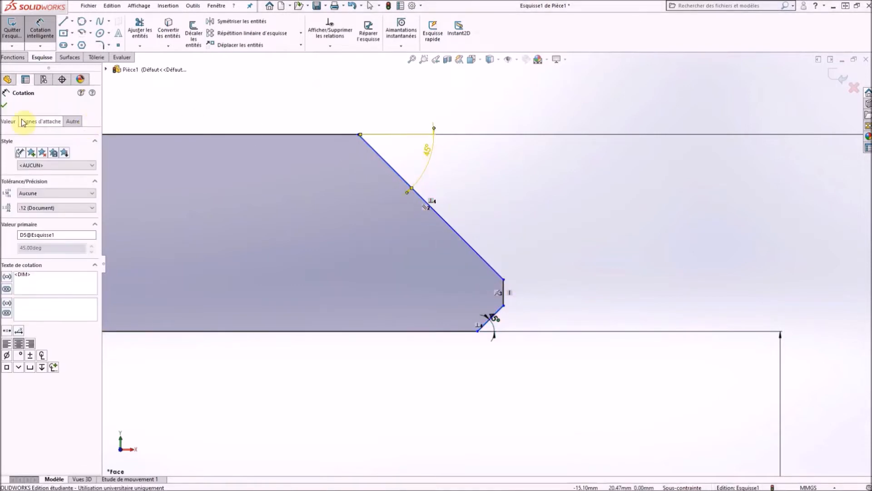
pyautogui.press('Escape')
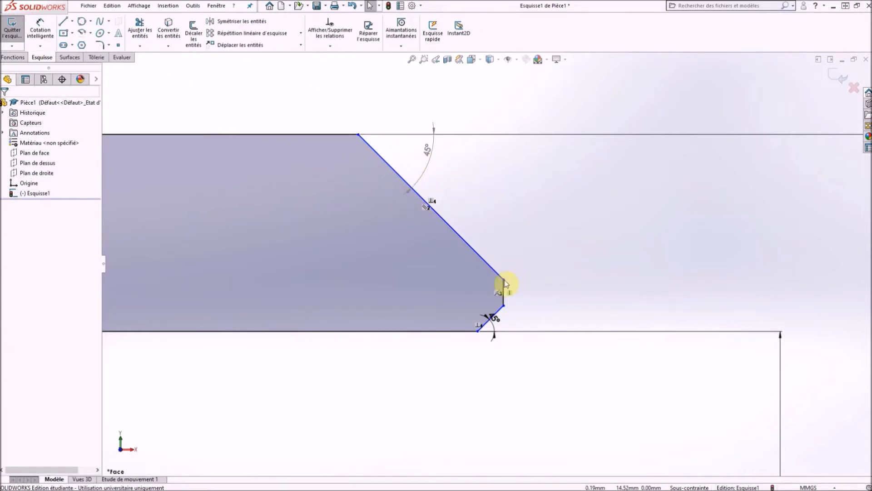
# - Shorten the outer end chamfer by moving its lower point, and add a horizontal dimension of 5 mm to the chamfer
pyautogui.moveTo(504, 281); pyautogui.dragTo(489, 177)
pyautogui.click(40, 28)
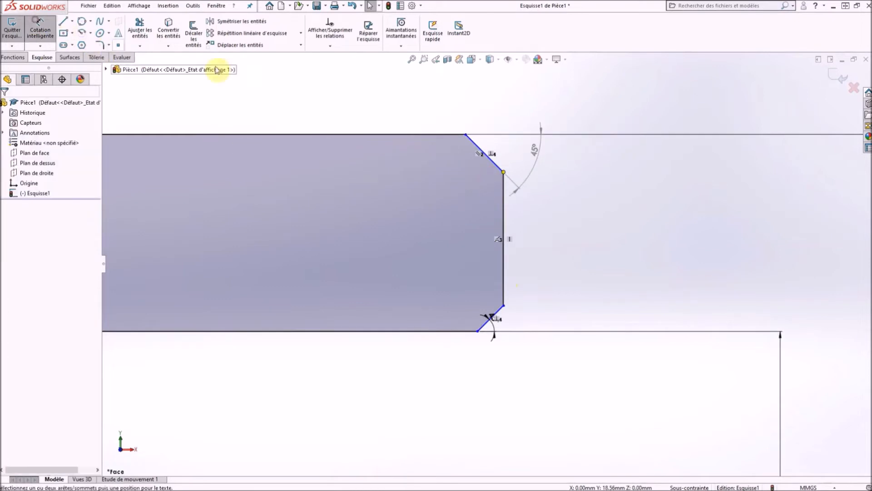
pyautogui.click(40, 47)
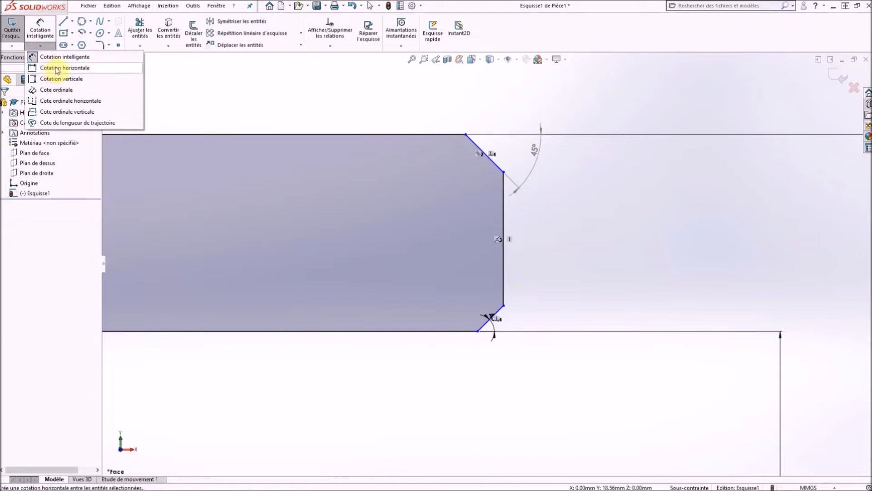
pyautogui.click(56, 68)
pyautogui.click(478, 150)
pyautogui.click(491, 101)
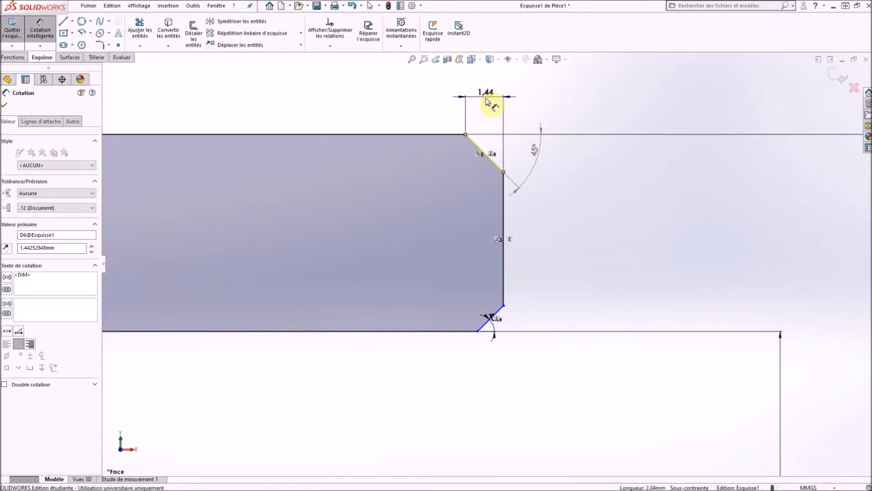
pyautogui.write('5')
pyautogui.press('Return')
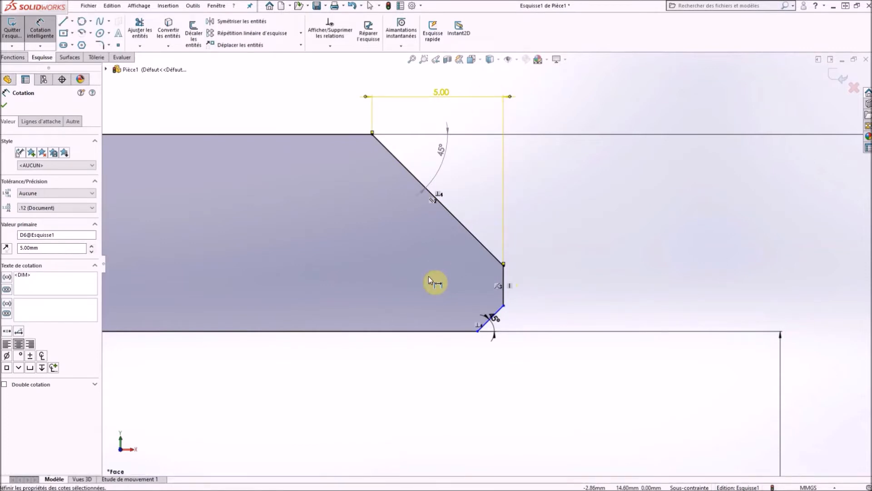
# - Set the outer end chamfer's horizontal dimension to 2.5 mm
pyautogui.scroll(5, 426, 276)
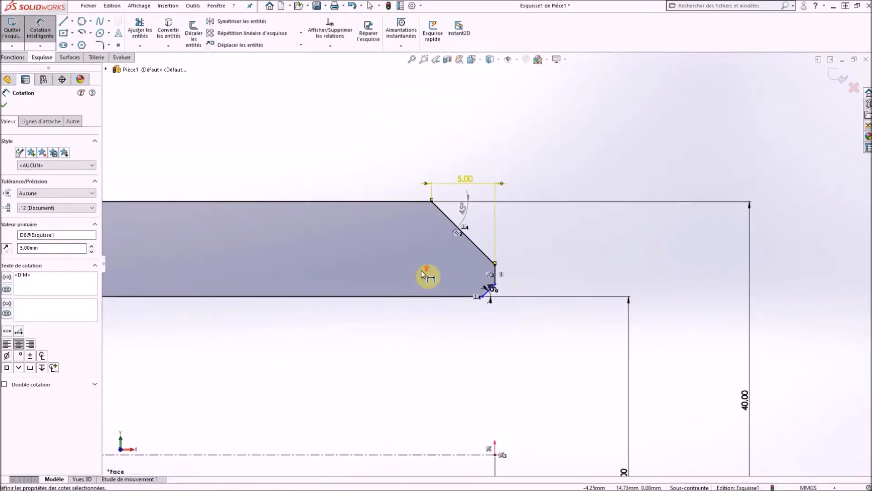
pyautogui.scroll(2, 421, 270)
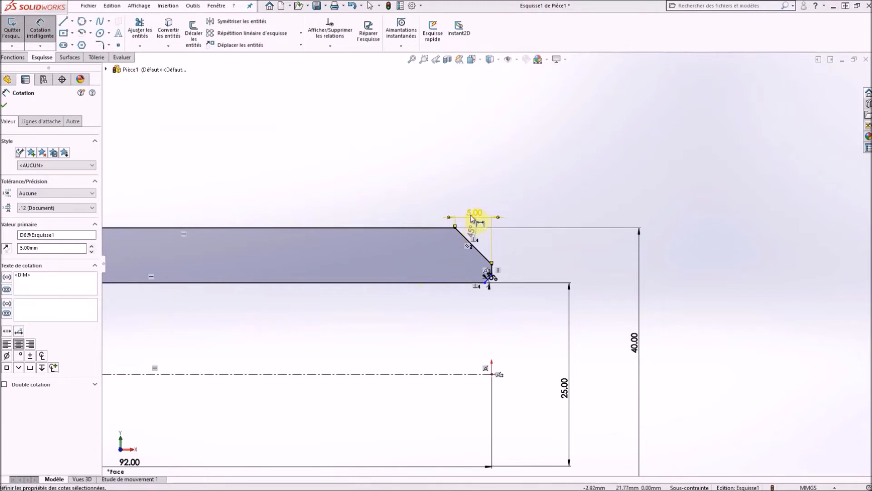
pyautogui.doubleClick(473, 217)
pyautogui.write('2.5')
pyautogui.press('Return')
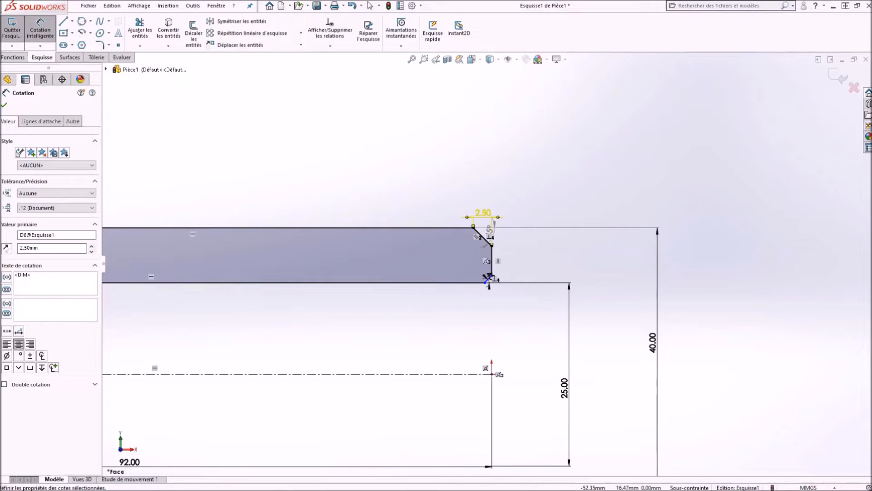
# - Dimension the small inner chamfer at the profile's free end horizontally at 1 mm
pyautogui.scroll(-5, 519, 294)
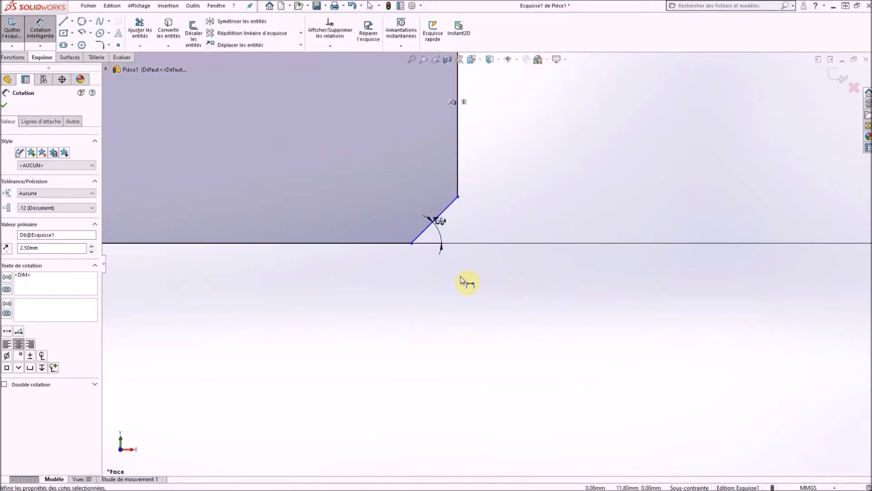
pyautogui.click(450, 208)
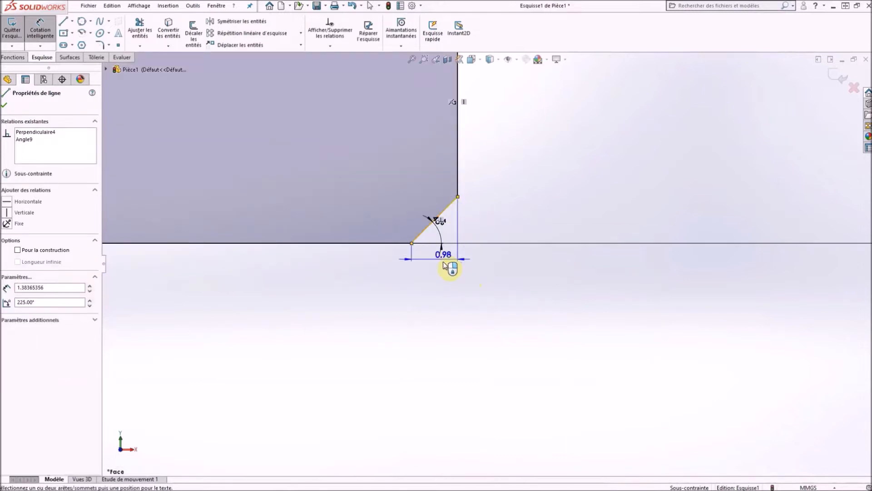
pyautogui.click(440, 284)
pyautogui.write('1')
pyautogui.press('Return')
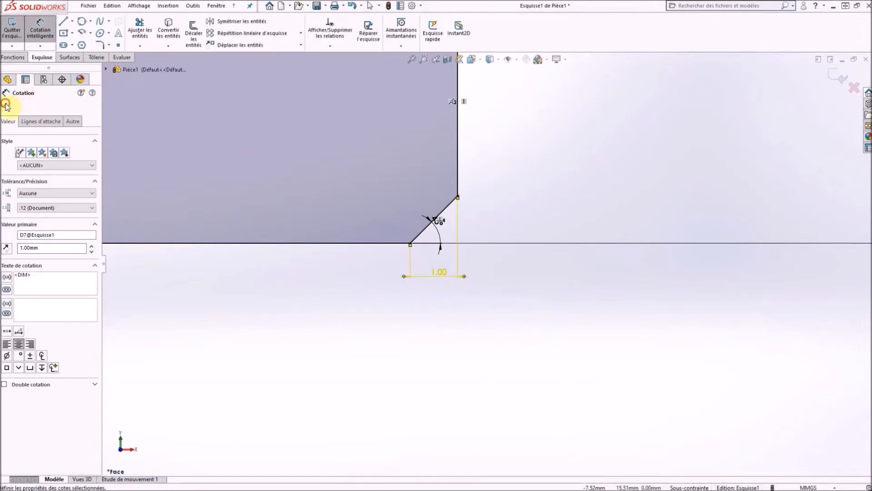
pyautogui.click(4, 105)
# - Add an angle dimension between the flange's chamfer and its top edge as a driven dimension
pyautogui.press('f')
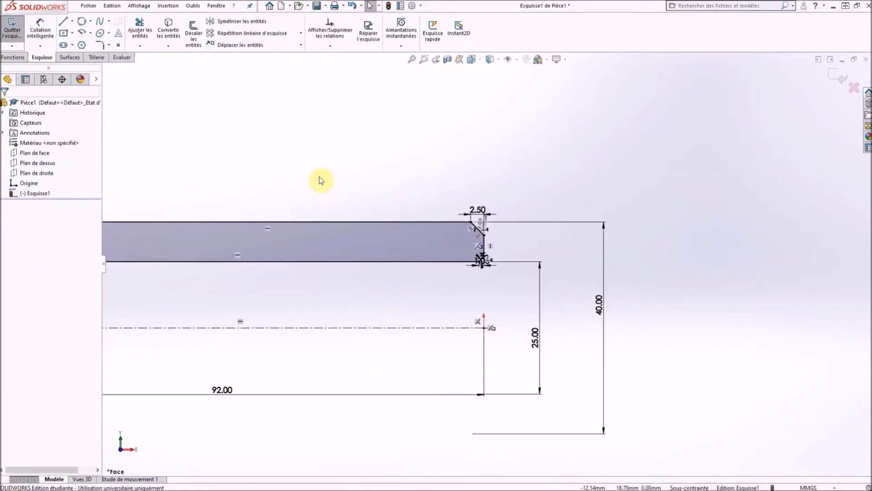
pyautogui.scroll(-5, 269, 168)
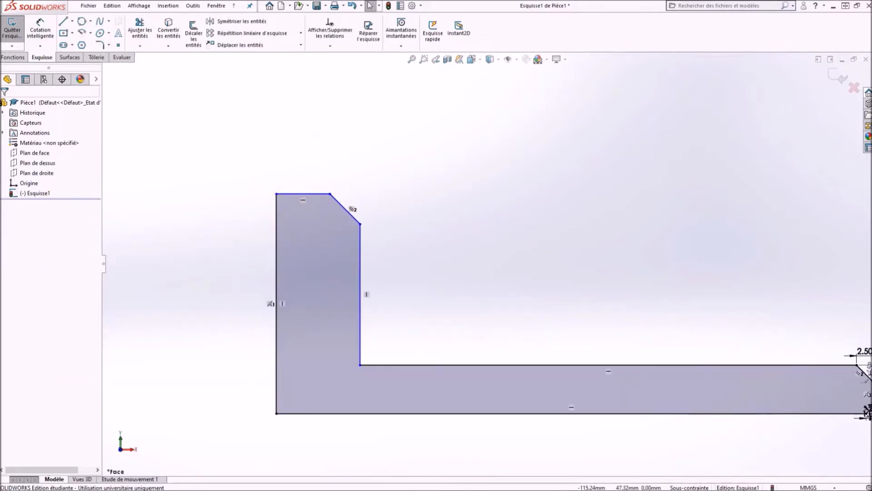
pyautogui.click(43, 22)
pyautogui.click(345, 208)
pyautogui.click(324, 194)
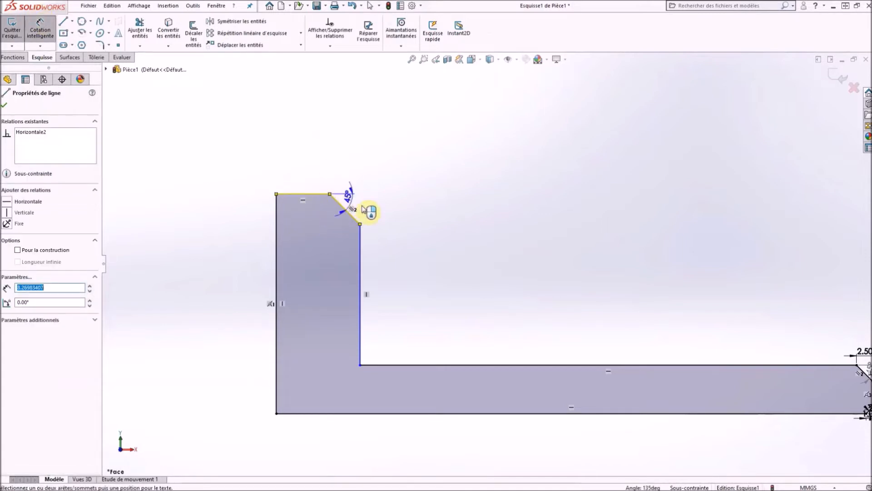
pyautogui.click(379, 228)
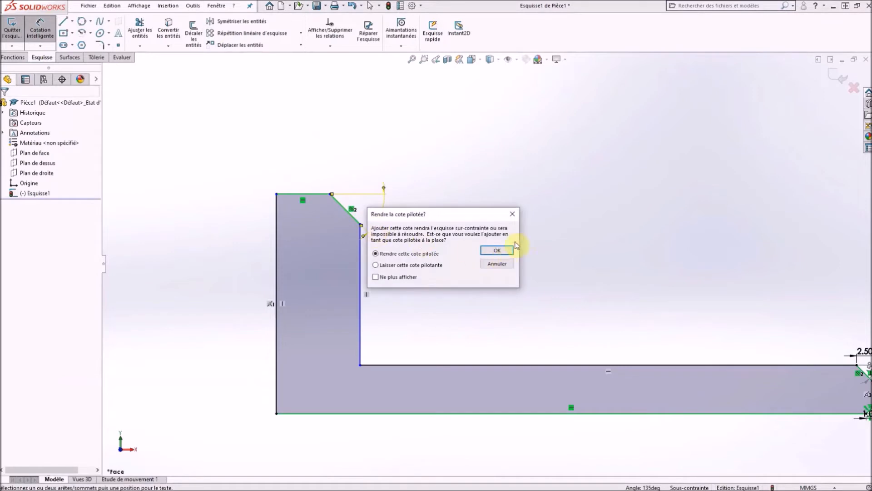
pyautogui.click(496, 250)
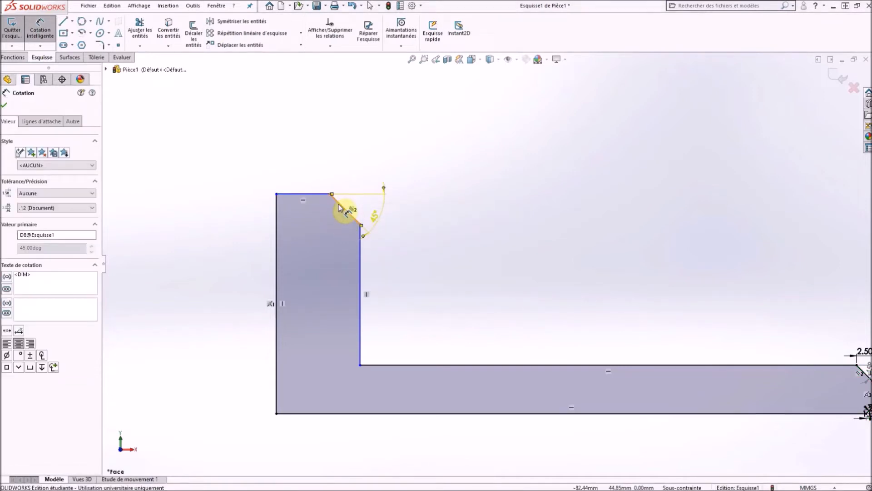
# - Dimension the flange chamfer's horizontal width at 2.5 mm
pyautogui.click(339, 207)
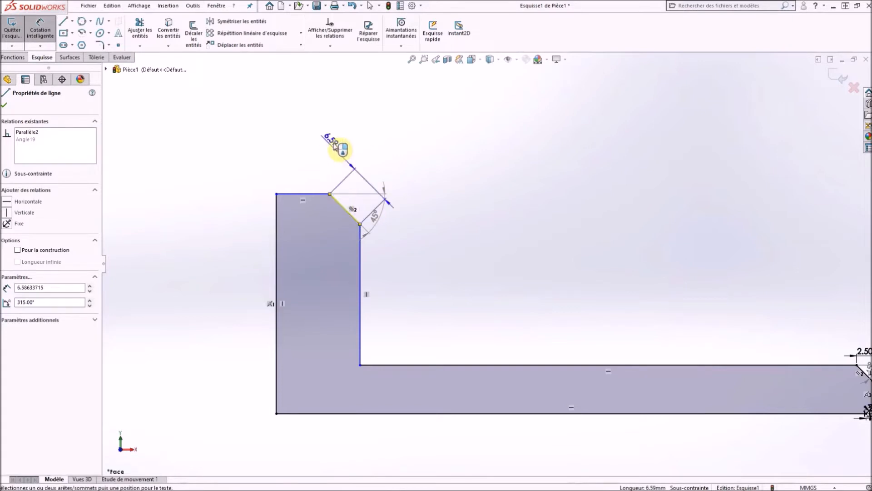
pyautogui.click(340, 145)
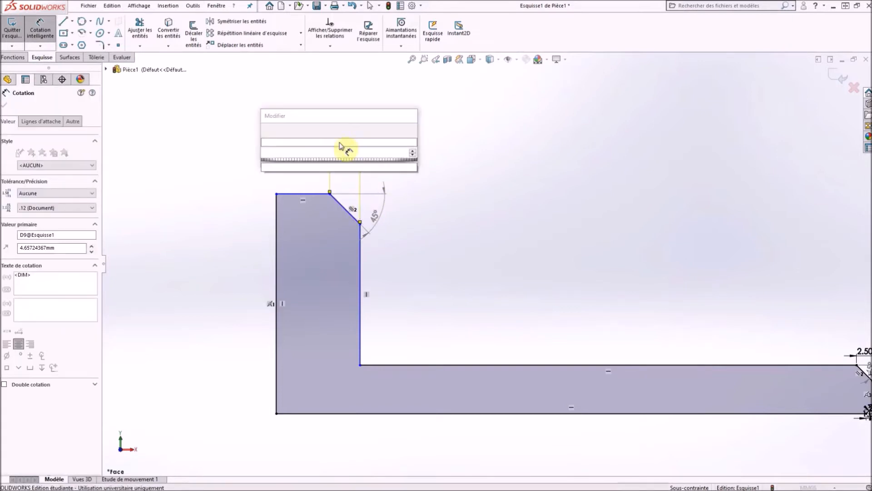
pyautogui.write('2.5')
pyautogui.press('Return')
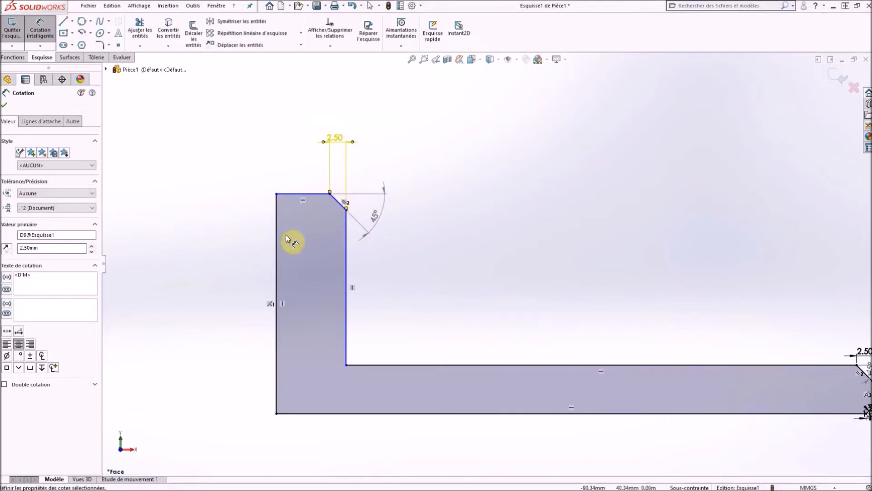
# - Dimension the flange thickness between its two vertical edges at 12 mm
pyautogui.click(277, 249)
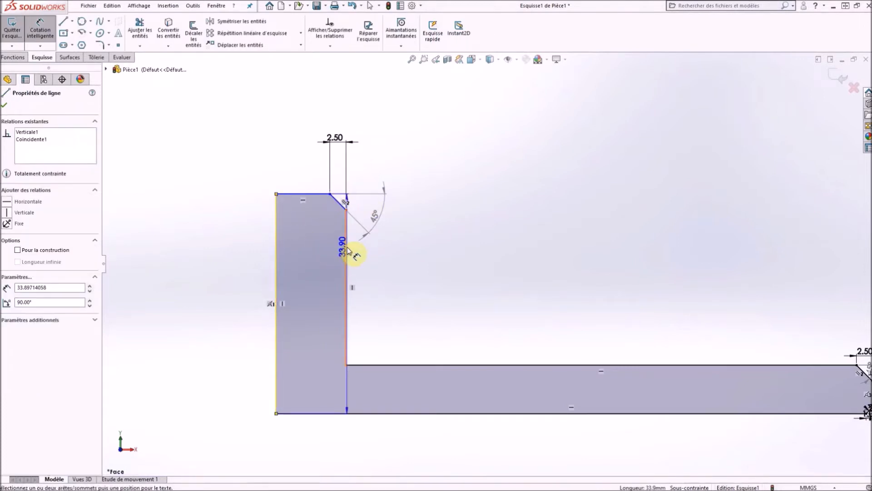
pyautogui.click(346, 250)
pyautogui.click(317, 99)
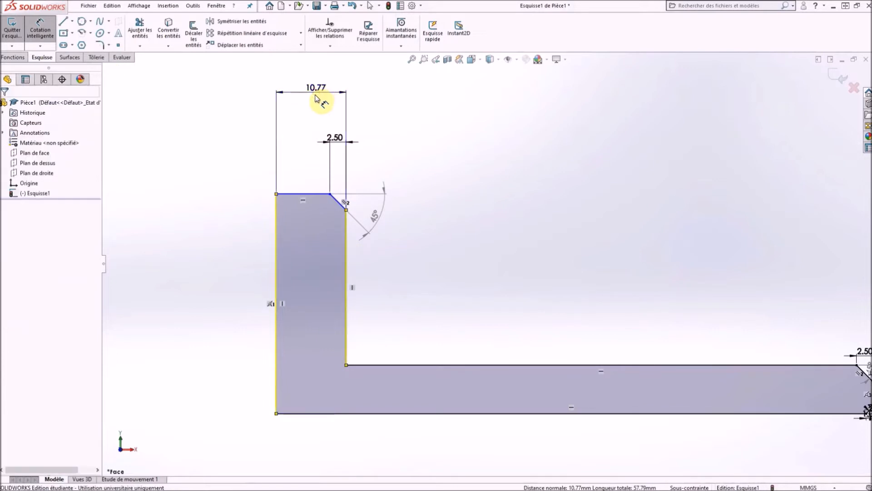
pyautogui.write('12')
pyautogui.press('Return')
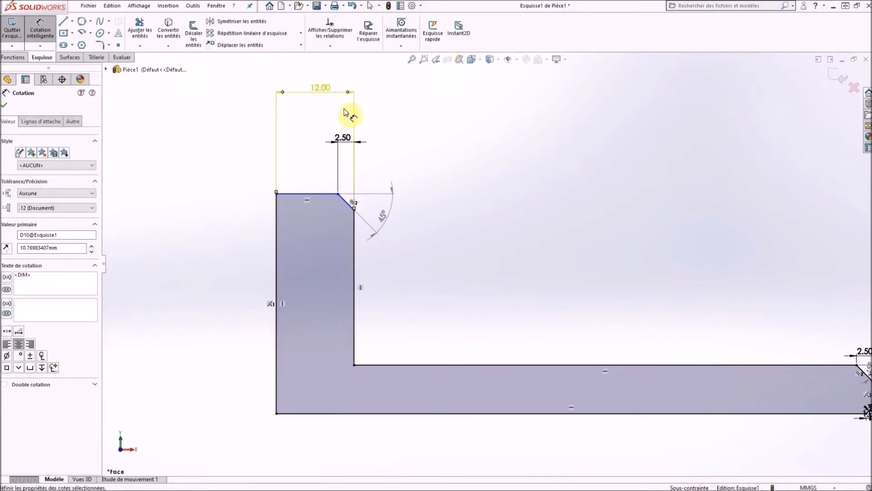
# - Dimension the flange's top edge about the construction line as a doubled distance of 82 mm
pyautogui.scroll(2, 418, 223)
pyautogui.click(372, 212)
pyautogui.click(349, 207)
pyautogui.click(356, 455)
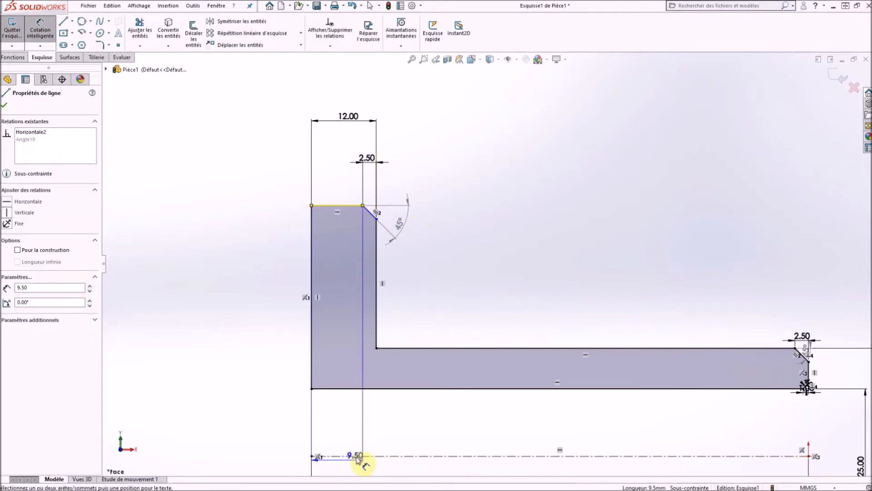
pyautogui.scroll(2, 323, 454)
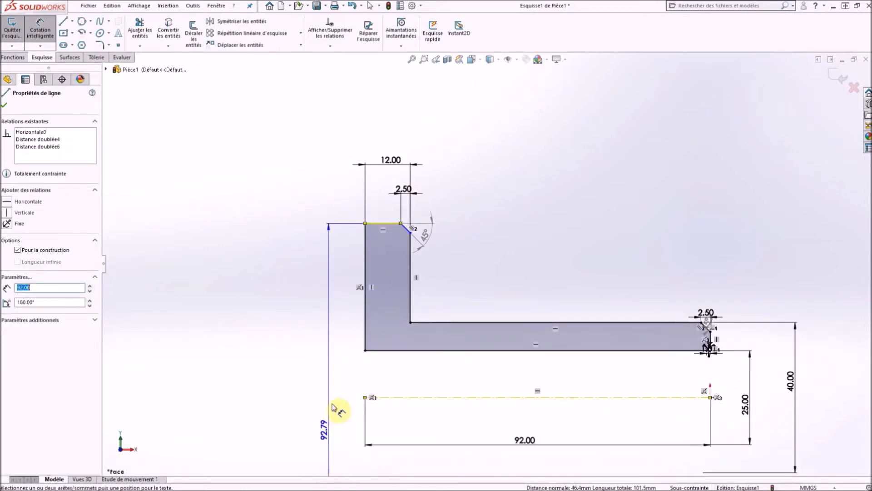
pyautogui.click(317, 407)
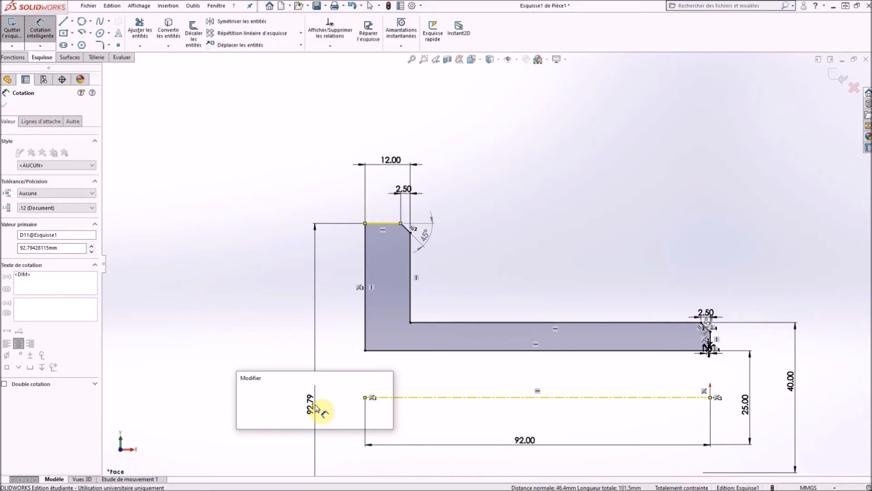
pyautogui.press('Return')
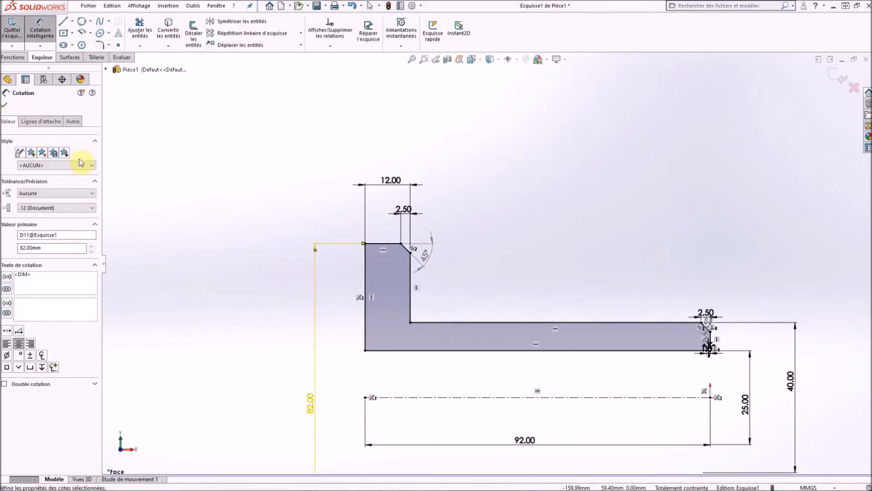
pyautogui.click(6, 106)
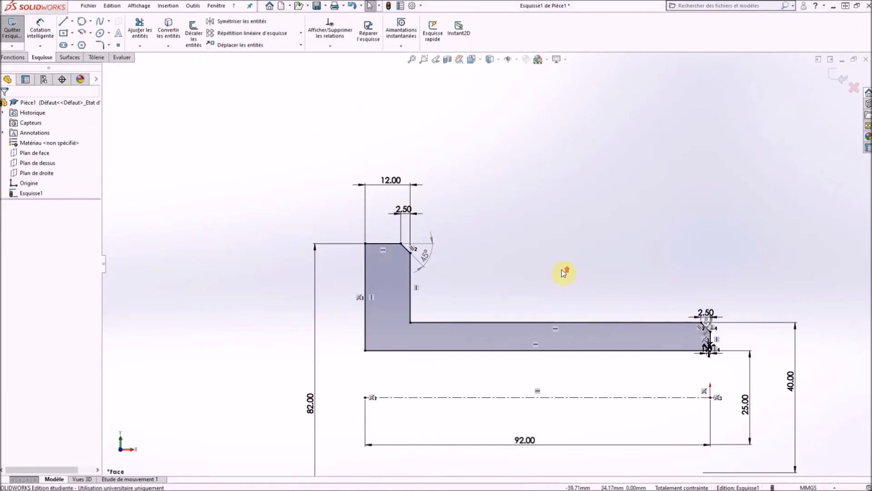
# - Revolve the finished profile 360° about the construction line to create the solid flanged sleeve
pyautogui.scroll(5, 566, 286)
pyautogui.moveTo(563, 288)
pyautogui.mouseDown(button='middle')
pyautogui.moveTo(526, 308)
pyautogui.moveTo(544, 319)
pyautogui.moveTo(536, 295)
pyautogui.mouseUp(button='middle')
pyautogui.scroll(-2, 537, 294)
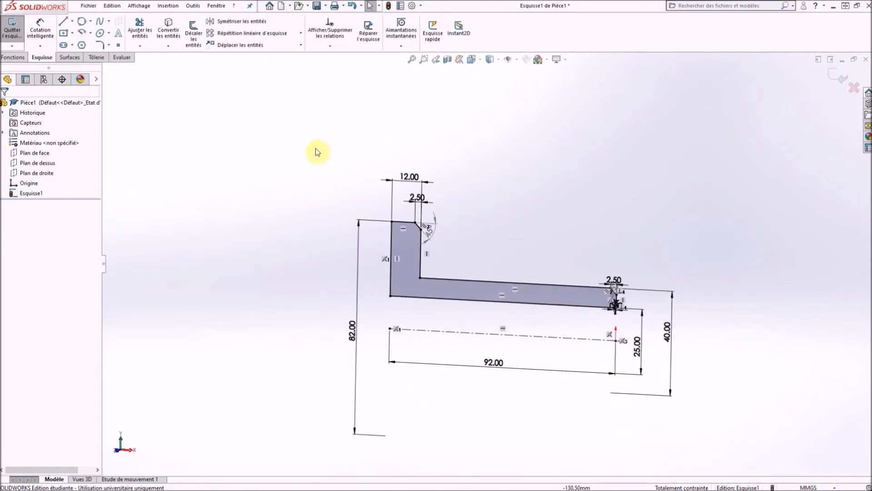
pyautogui.click(10, 58)
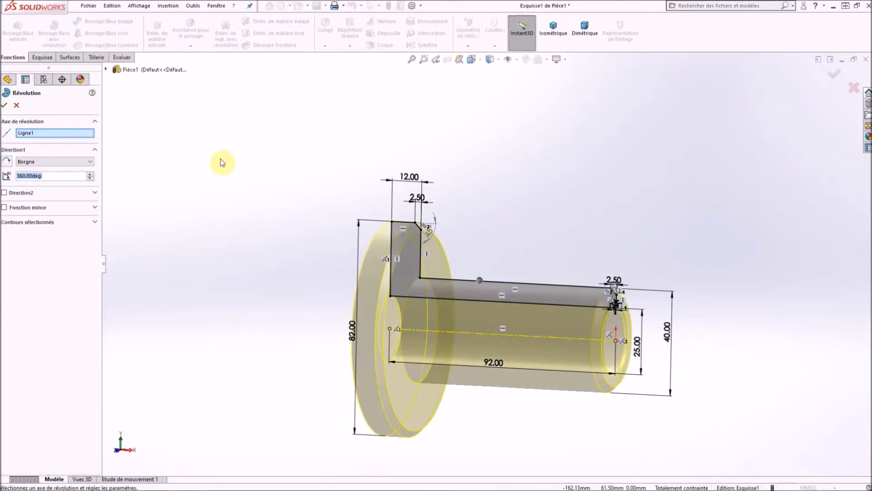
pyautogui.click(4, 104)
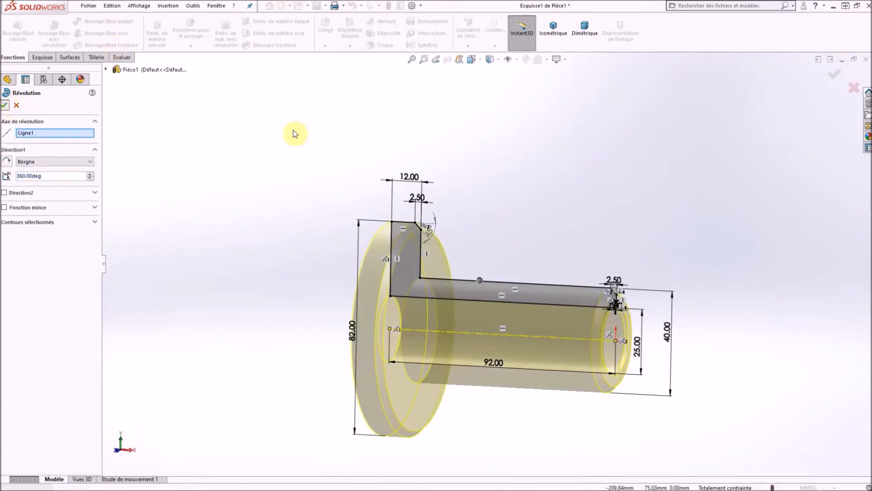
pyautogui.scroll(3, 500, 285)
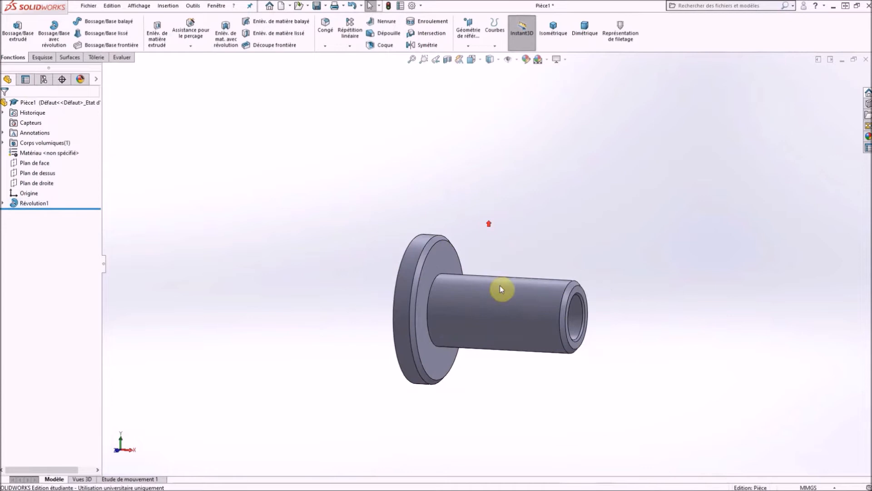
pyautogui.scroll(-5, 507, 309)
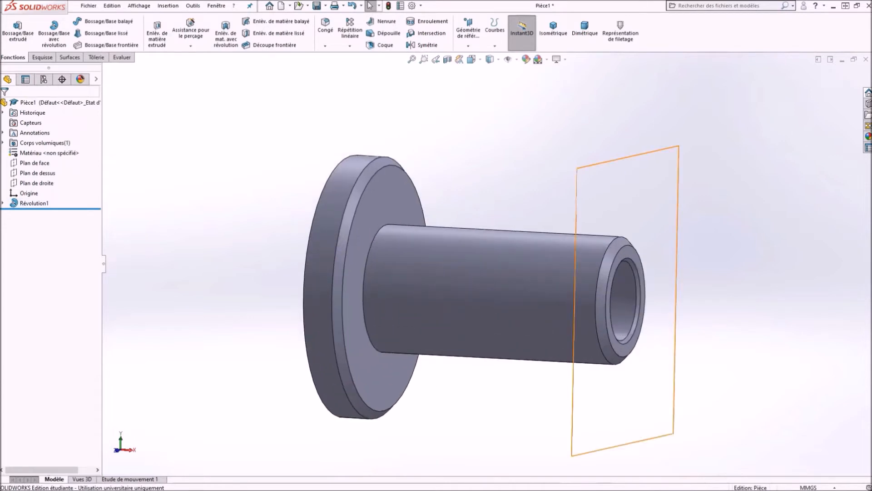
# - Switch to the PDF drawing in Acrobat Reader and examine the column foot's chamfers, M8 hole, flange flat and bolt-hole layout
pyautogui.moveTo(0, 69); pyautogui.dragTo(501, 68)
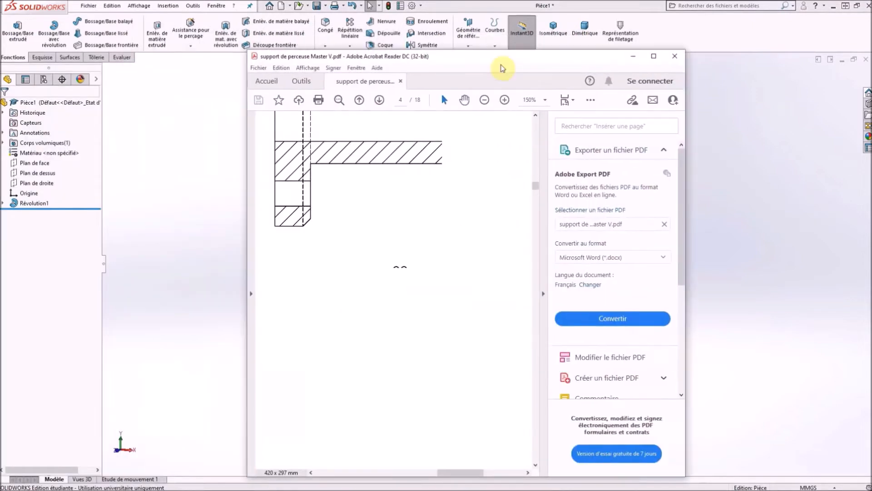
pyautogui.click(653, 56)
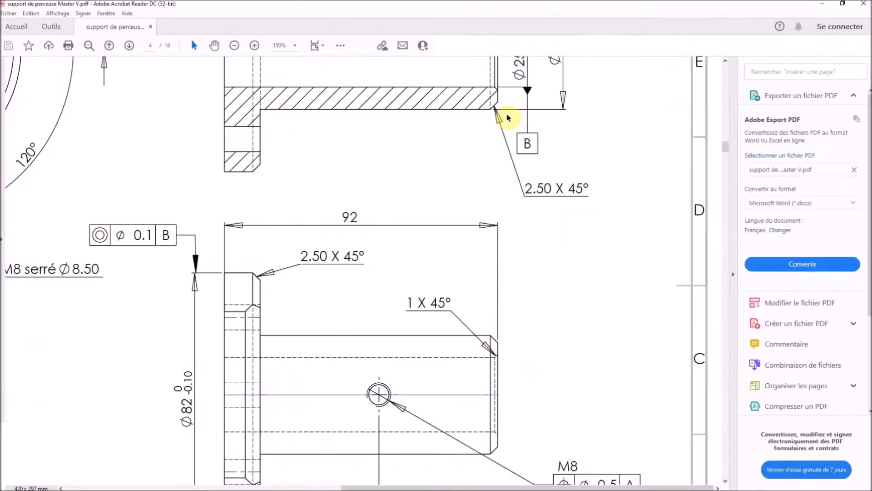
pyautogui.scroll(-2, 402, 442)
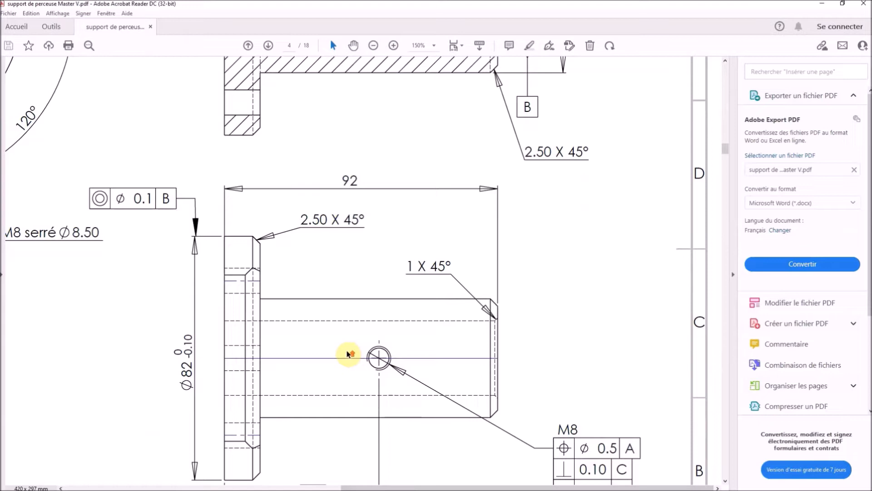
pyautogui.scroll(3, 347, 354)
pyautogui.moveTo(403, 488); pyautogui.dragTo(224, 487)
pyautogui.scroll(4, 328, 319)
pyautogui.scroll(4, 328, 319)
pyautogui.scroll(2, 282, 259)
pyautogui.scroll(-2, 284, 254)
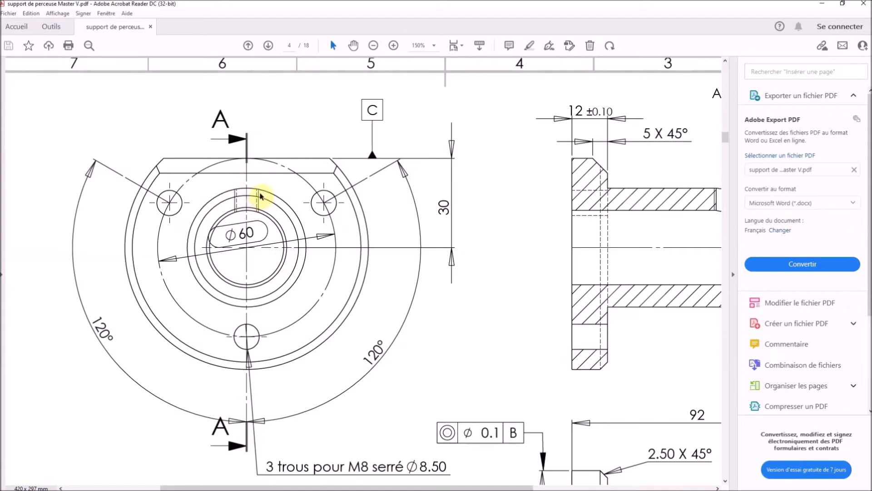
# - Examine the column foot's lower side view in the PDF for the M8 hole's position and the edge chamfers
pyautogui.scroll(-5, 419, 306)
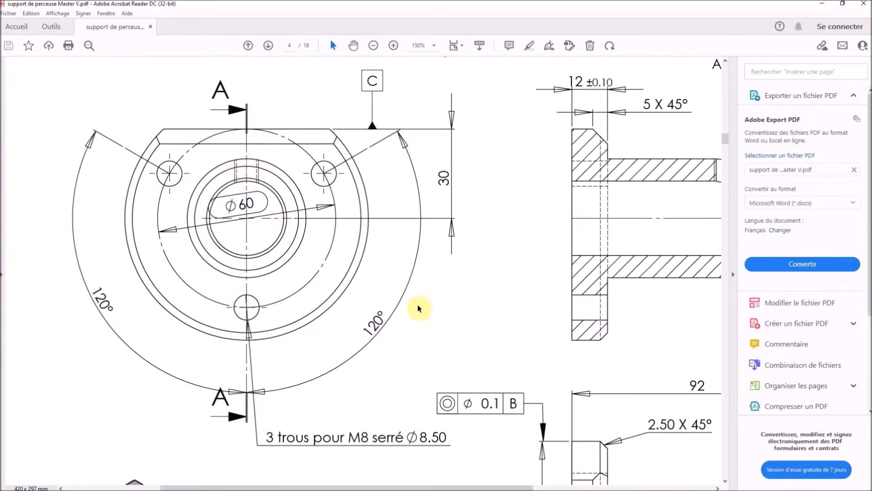
pyautogui.scroll(-5, 427, 350)
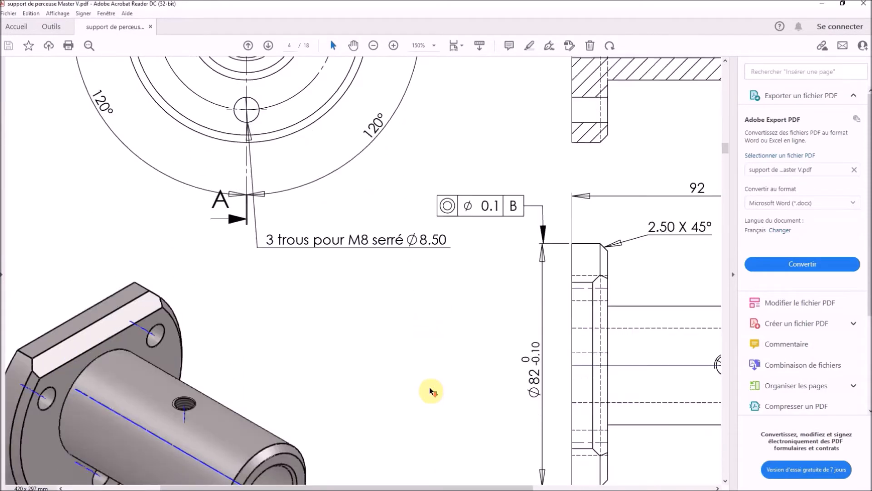
pyautogui.moveTo(452, 487); pyautogui.dragTo(584, 484)
pyautogui.scroll(-2, 533, 409)
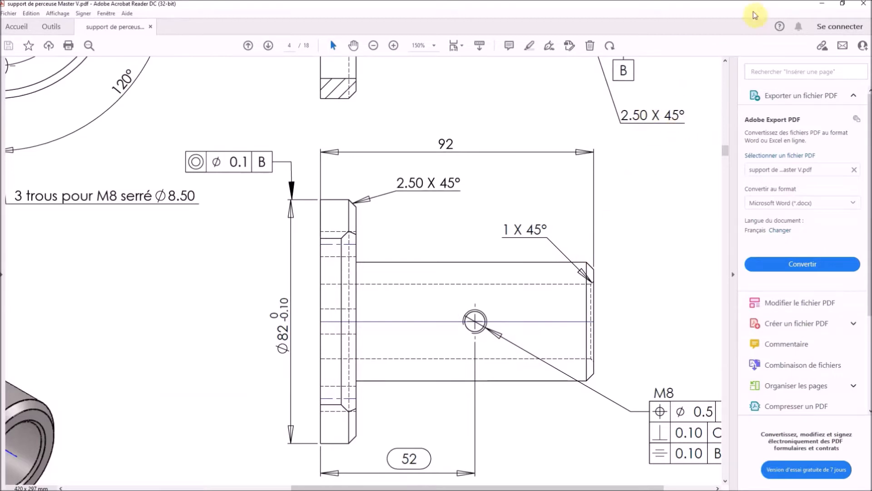
# - Switch back to SOLIDWORKS and, in top view, specify an Ansi Metric M8x1.25 tapped hole with end condition up to next surface
pyautogui.moveTo(755, 3); pyautogui.dragTo(0, 21)
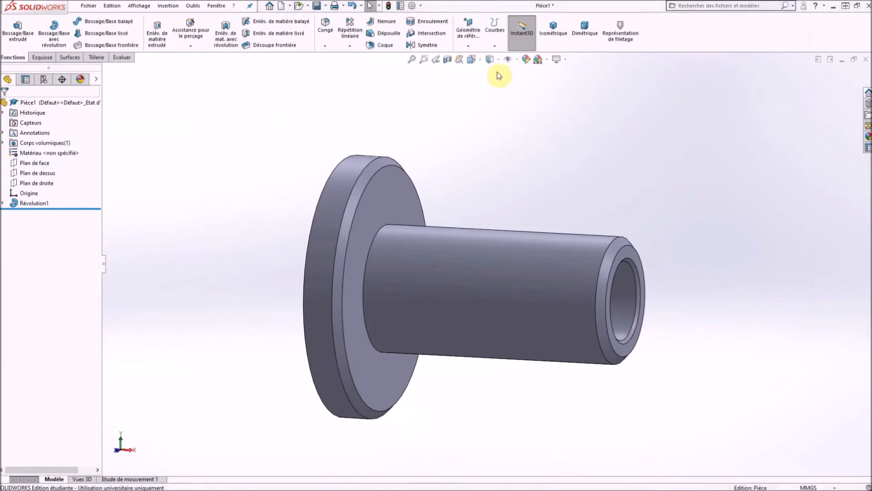
pyautogui.click(481, 61)
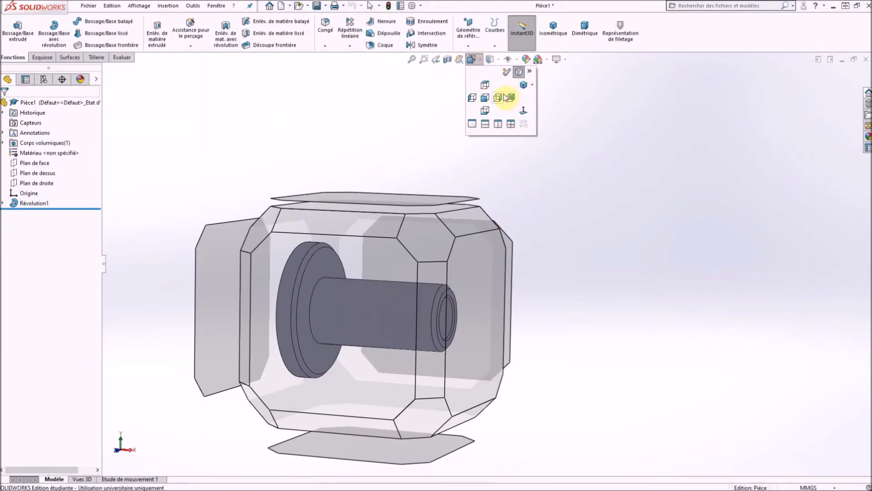
pyautogui.click(486, 86)
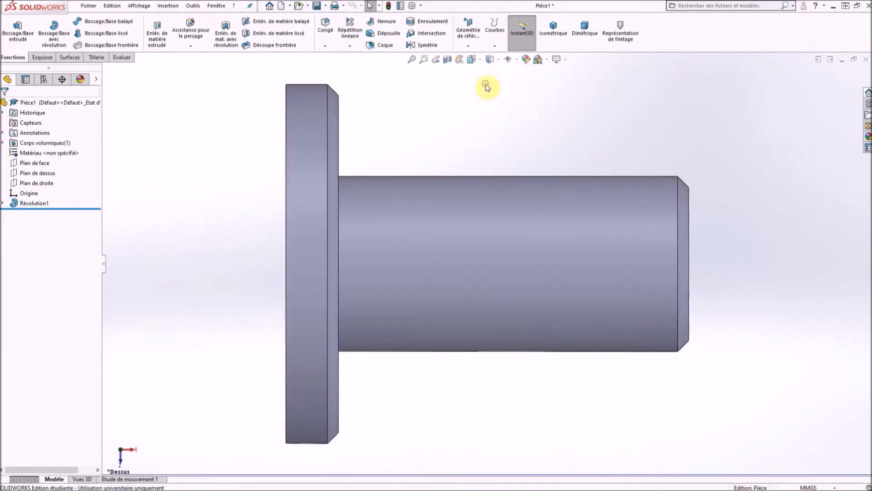
pyautogui.click(191, 28)
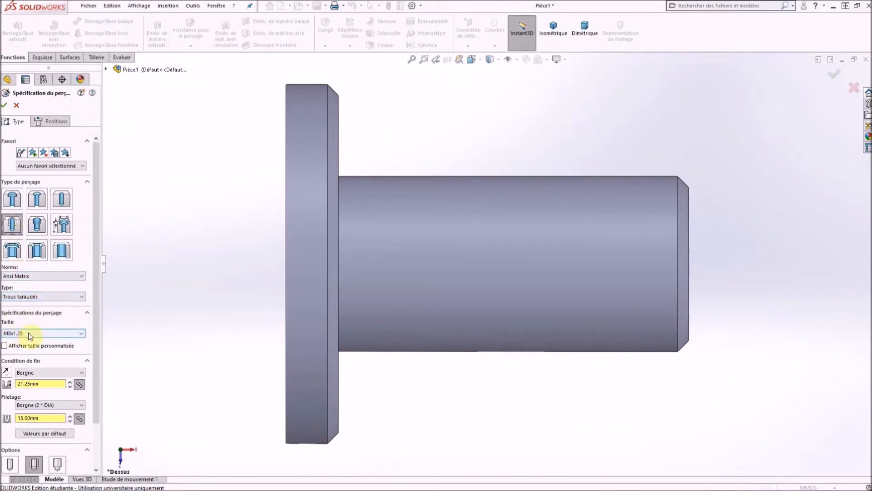
pyautogui.click(45, 372)
pyautogui.click(50, 392)
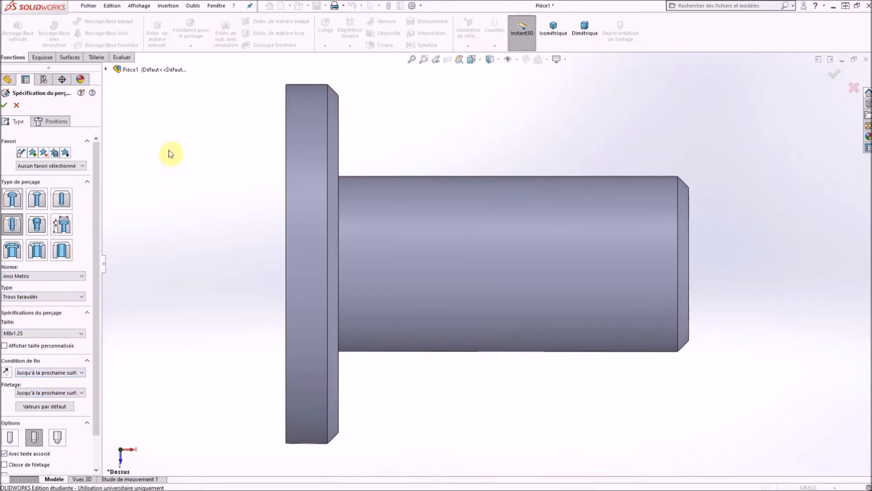
# - Place one tapped hole point on the sleeve's outer cylindrical face, near the middle of its length
pyautogui.click(50, 122)
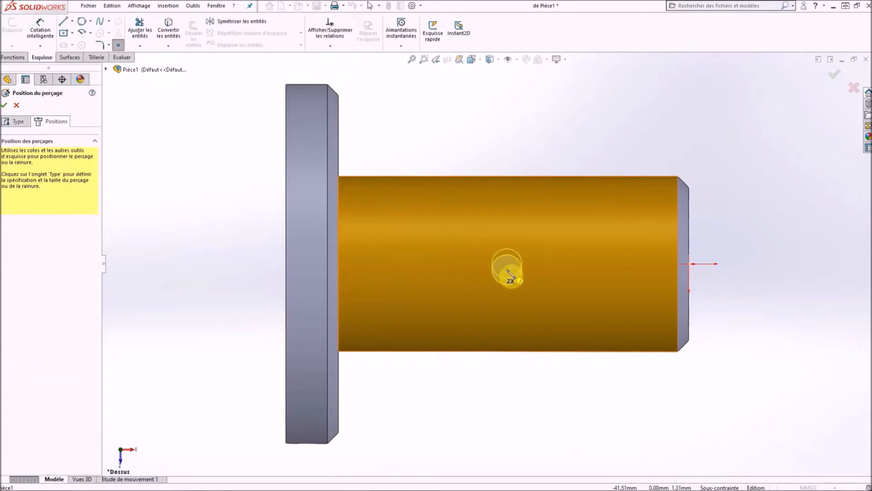
pyautogui.click(507, 263)
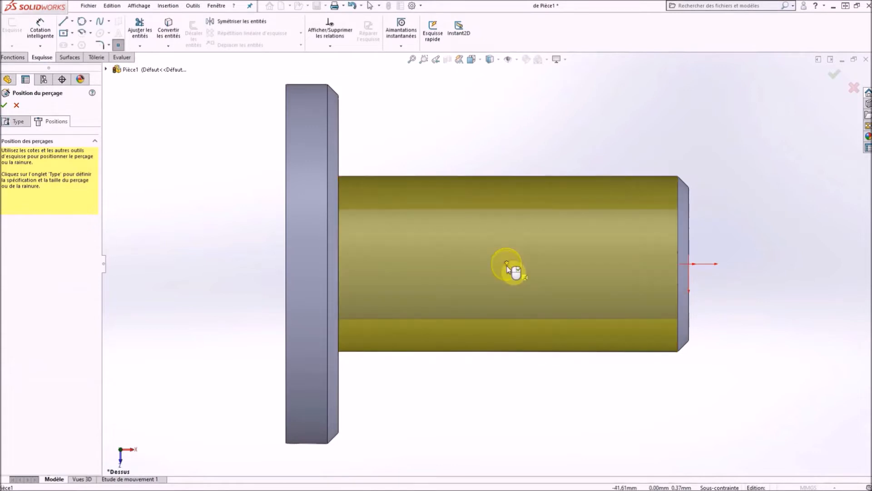
pyautogui.press('Escape')
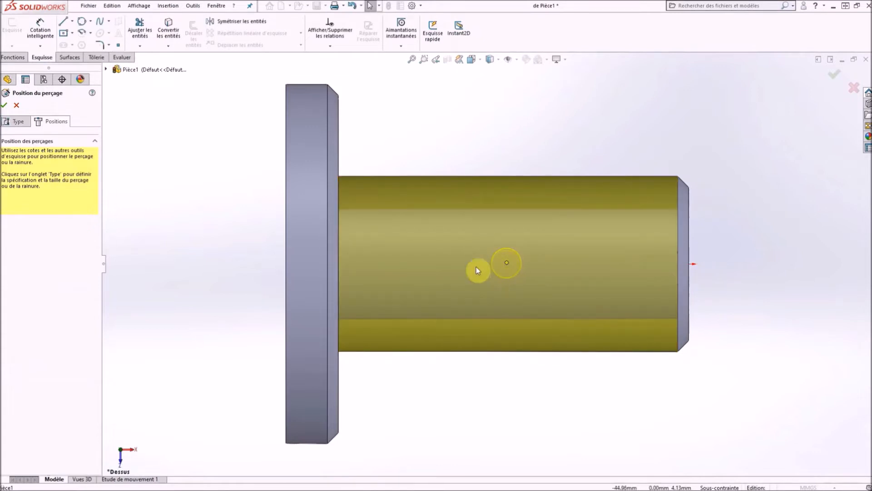
pyautogui.click(200, 132)
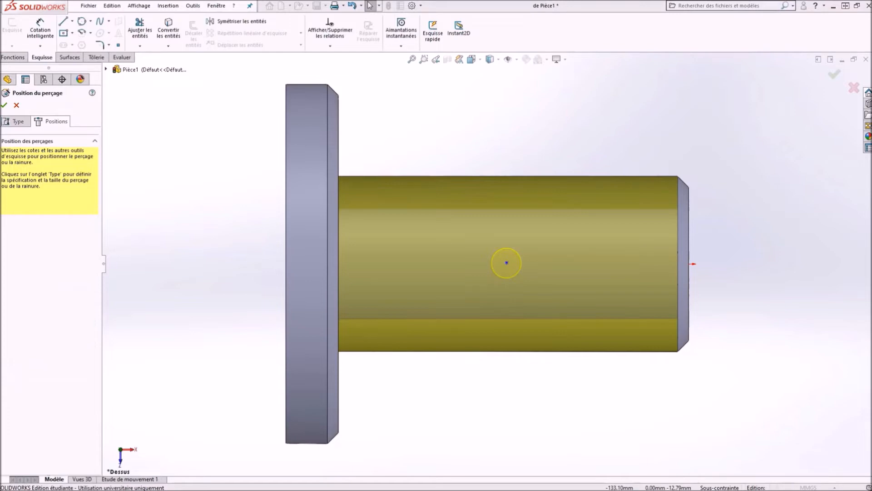
# - Check the M8 hole's axial distance from the flange face in the PDF drawing
pyautogui.moveTo(1, 93)
pyautogui.mouseDown()
pyautogui.moveTo(226, 70)
pyautogui.moveTo(409, 31)
pyautogui.mouseUp()
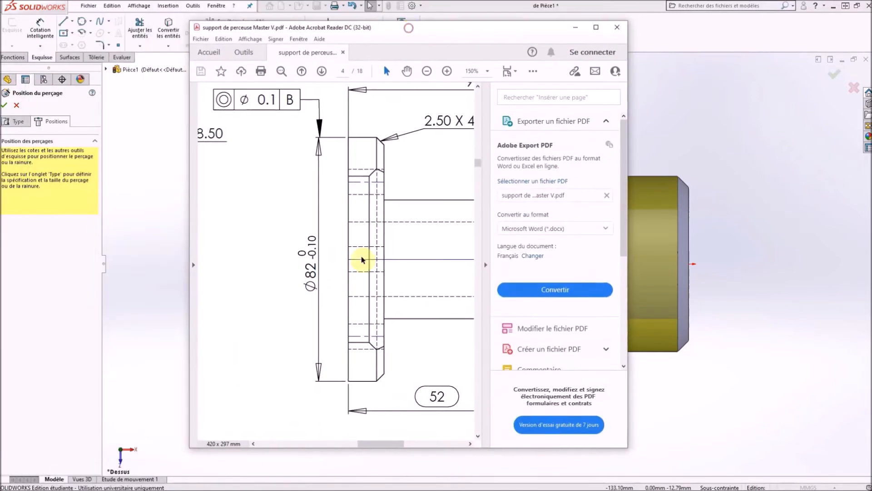
pyautogui.click(487, 272)
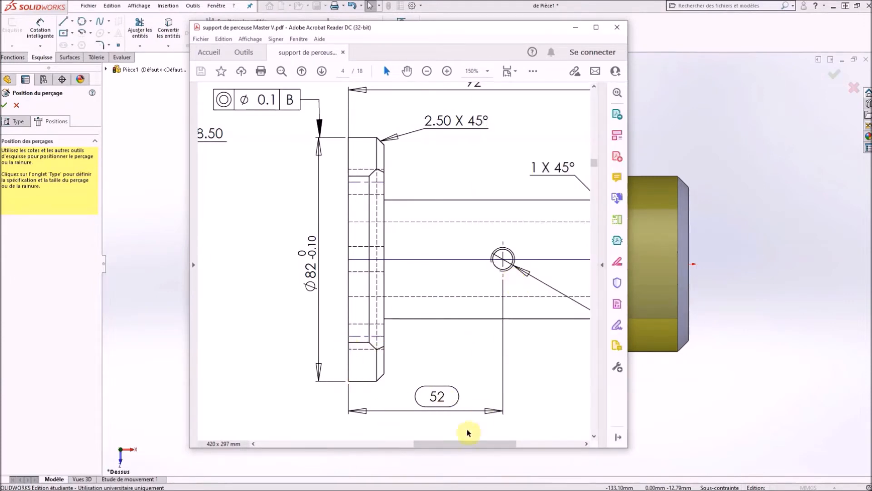
pyautogui.moveTo(468, 444)
pyautogui.mouseDown()
pyautogui.moveTo(522, 446)
pyautogui.moveTo(450, 444)
pyautogui.mouseUp()
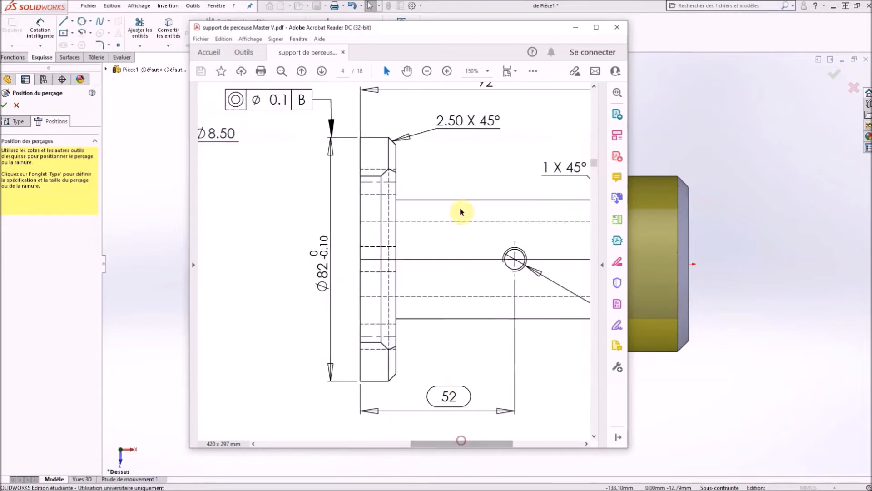
pyautogui.moveTo(467, 28); pyautogui.dragTo(50, 76)
# - Dimension the hole point at 52 mm from the flange's outer flat face
pyautogui.click(507, 262)
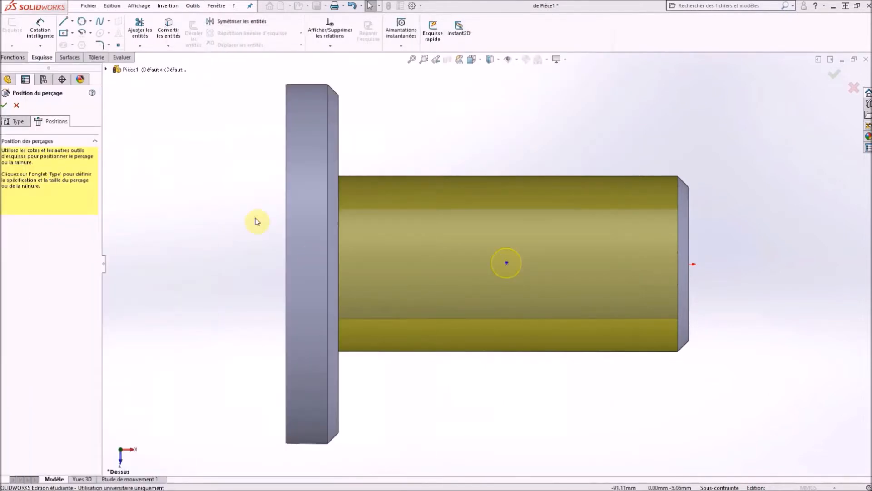
pyautogui.click(41, 32)
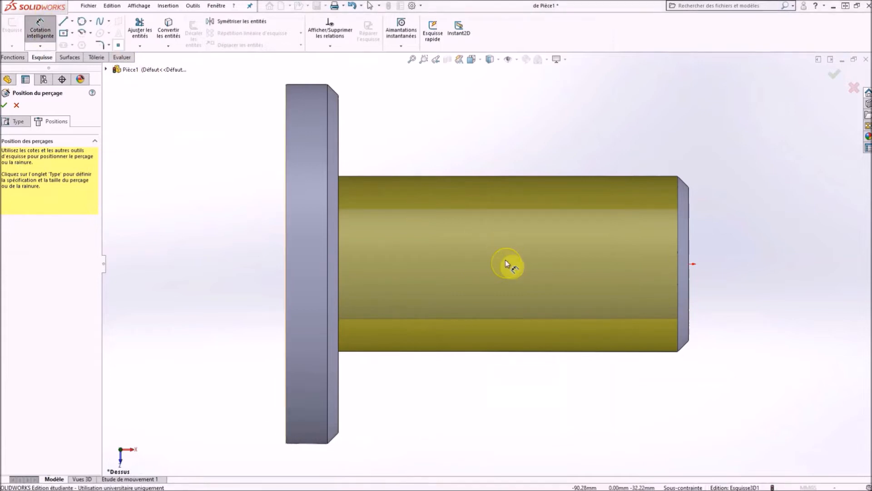
pyautogui.click(506, 263)
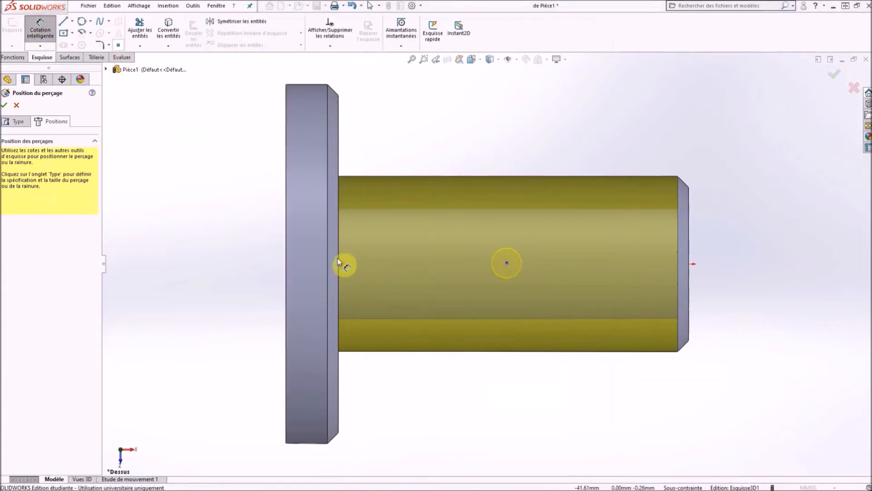
pyautogui.moveTo(187, 249); pyautogui.dragTo(201, 244, button='middle')
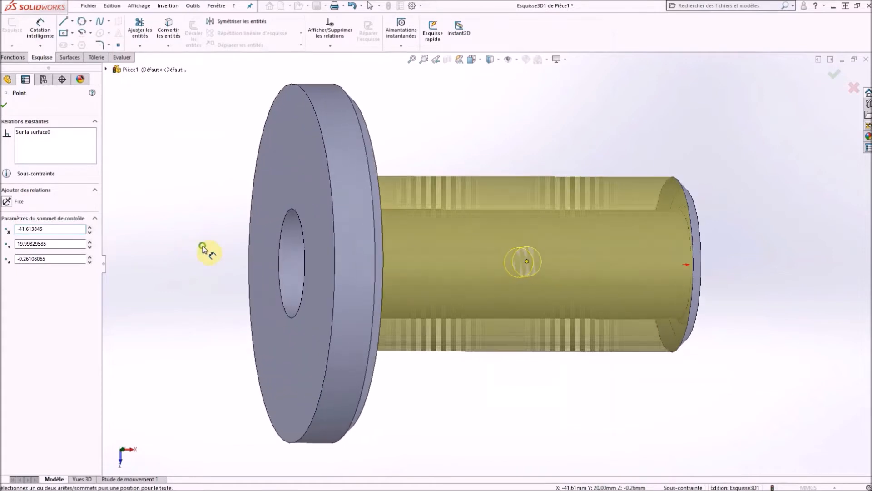
pyautogui.click(325, 181)
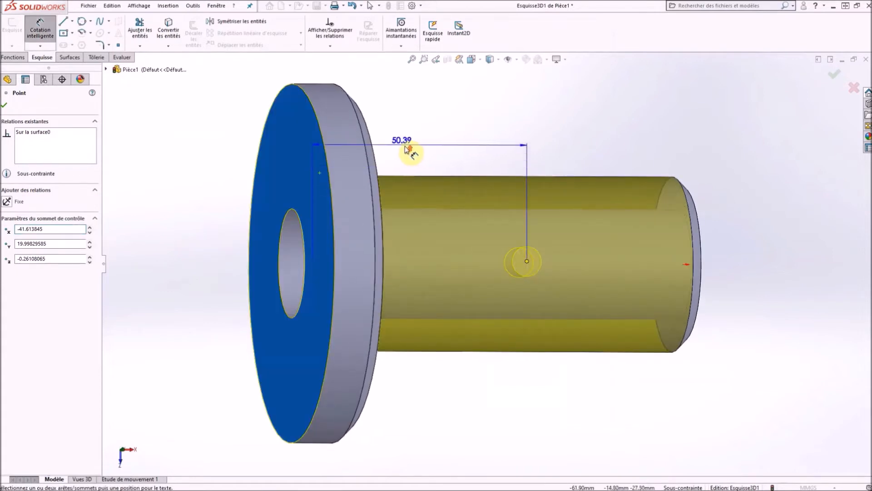
pyautogui.press('z')
pyautogui.moveTo(403, 149)
pyautogui.mouseDown(button='middle')
pyautogui.moveTo(380, 137)
pyautogui.moveTo(390, 144)
pyautogui.mouseUp(button='middle')
pyautogui.click(419, 108)
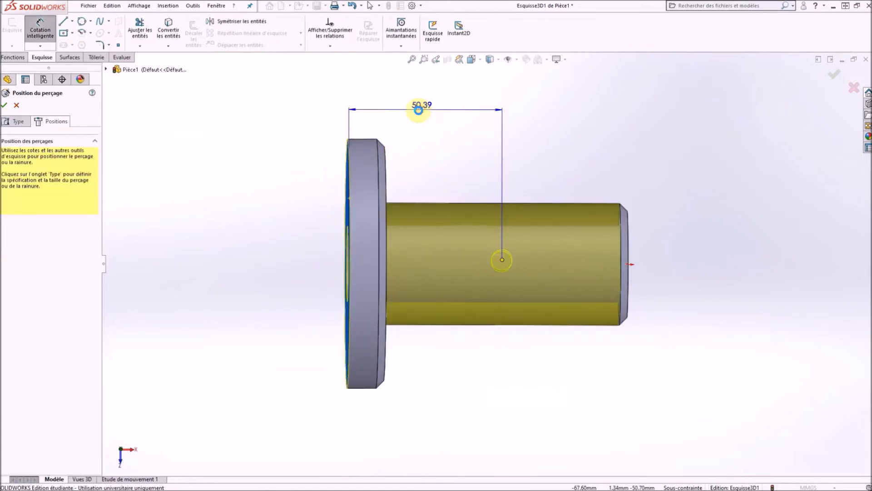
pyautogui.write('52')
pyautogui.press('Return')
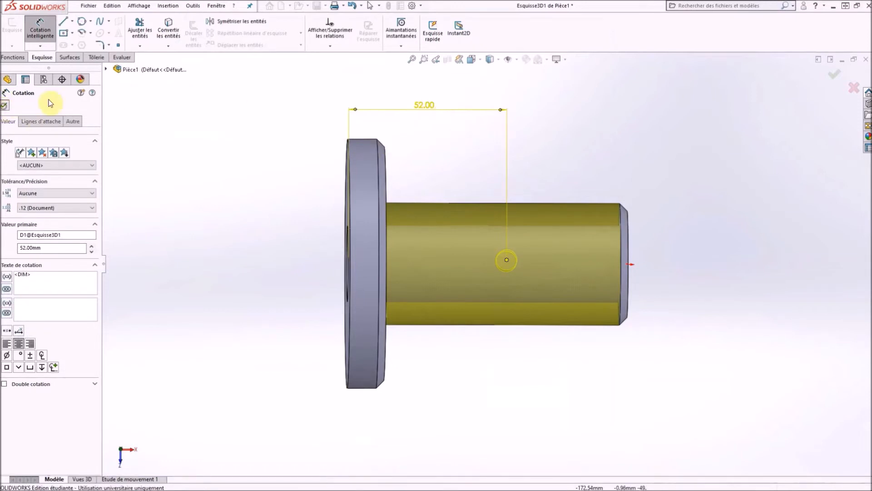
pyautogui.click(4, 105)
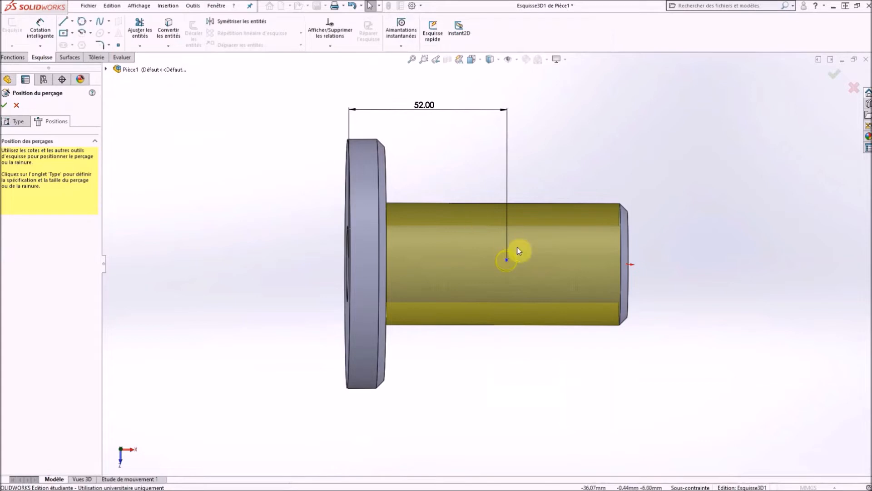
# - Constrain the hole point to the front plane (Plan de face) with an On Plane relation and finish the tapped hole
pyautogui.click(333, 48)
pyautogui.click(336, 68)
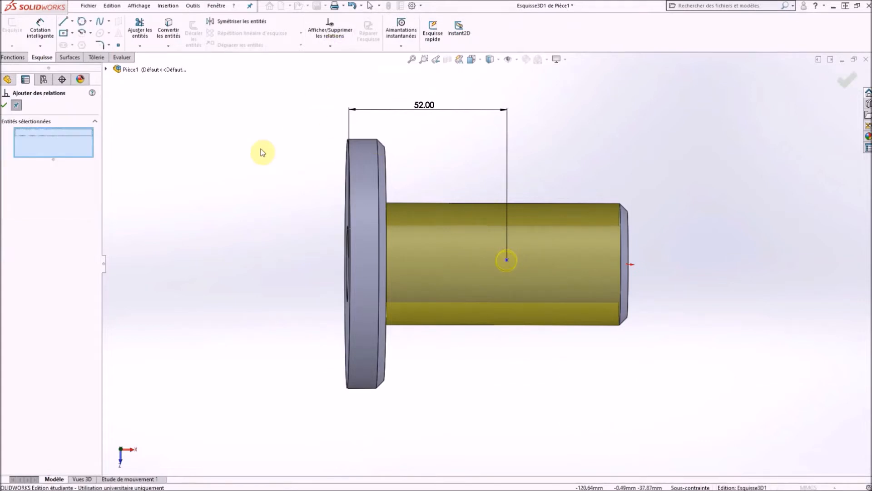
pyautogui.click(506, 262)
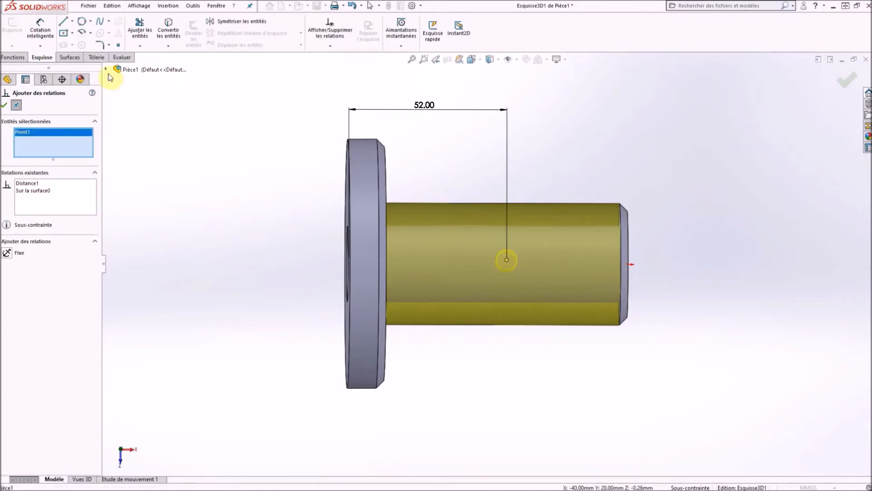
pyautogui.click(106, 71)
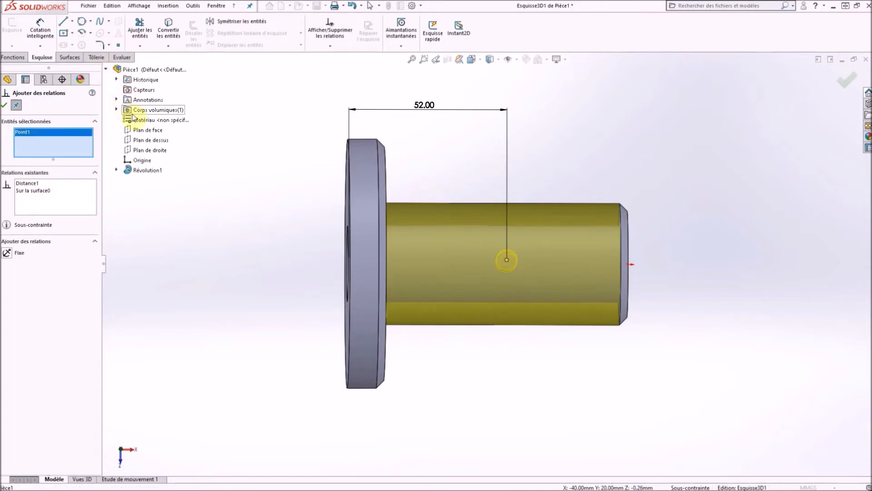
pyautogui.click(153, 135)
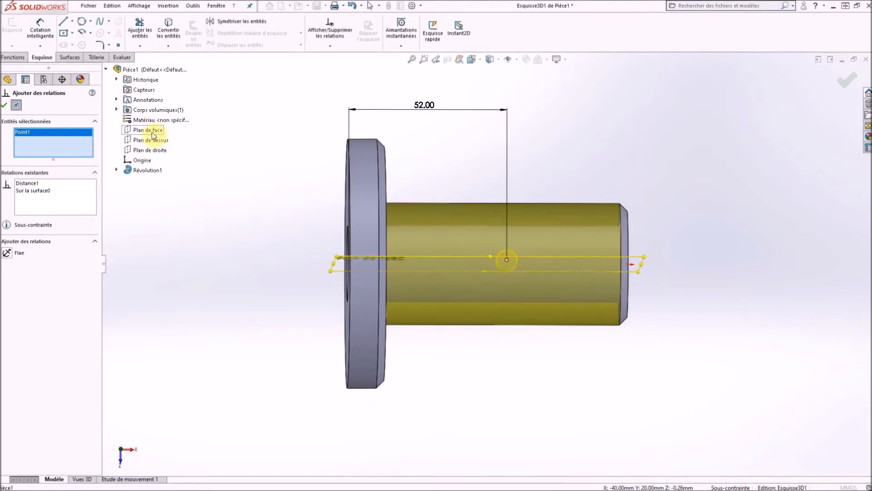
pyautogui.click(150, 132)
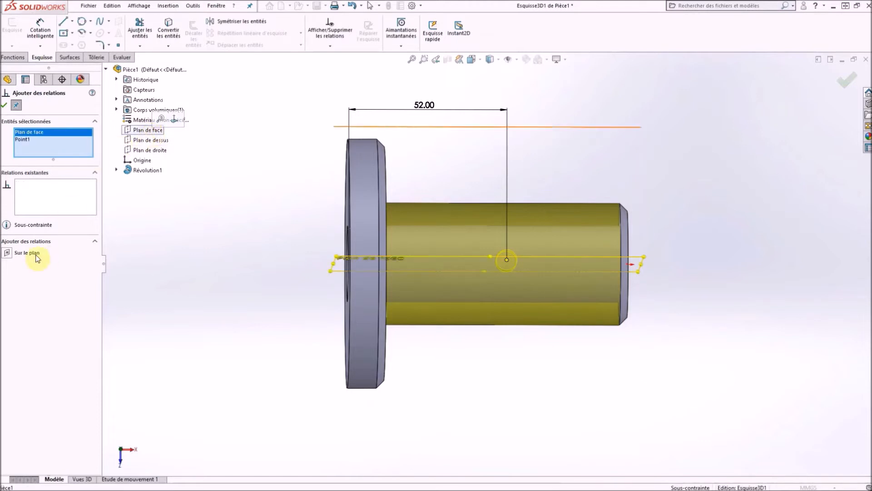
pyautogui.click(7, 253)
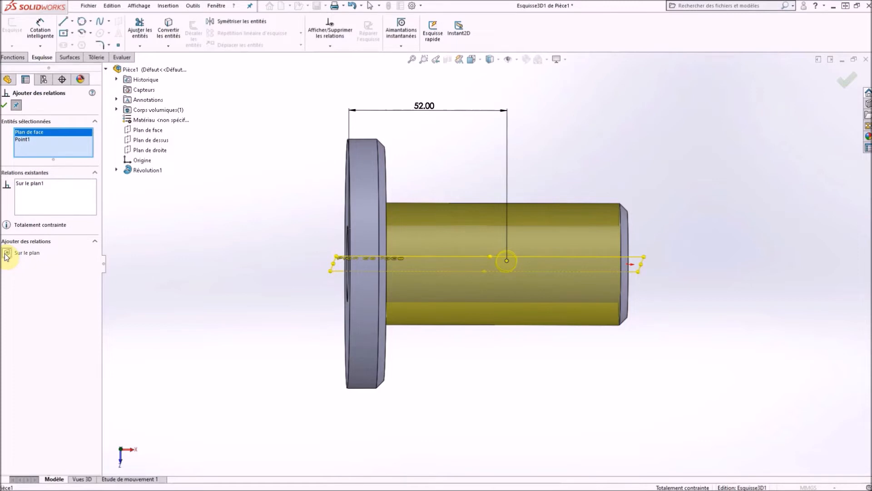
pyautogui.click(5, 105)
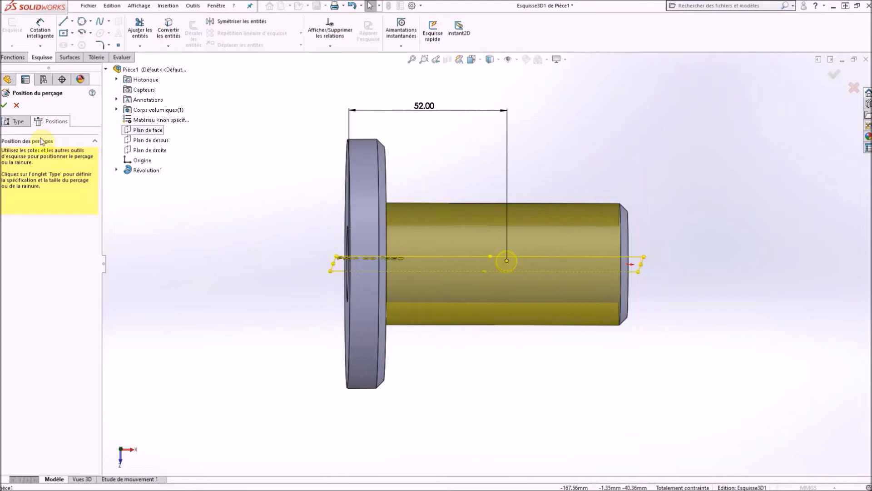
pyautogui.click(5, 106)
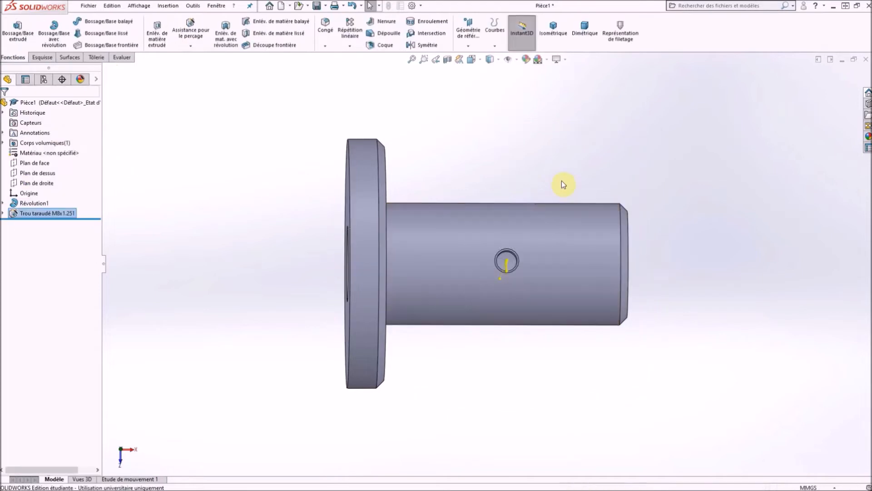
# - Turn on shaded cosmetic threads (Représentations de filetage ombrées) in the document's Habillage properties so the M8 hole shows its thread
pyautogui.moveTo(505, 287); pyautogui.dragTo(495, 188, button='middle')
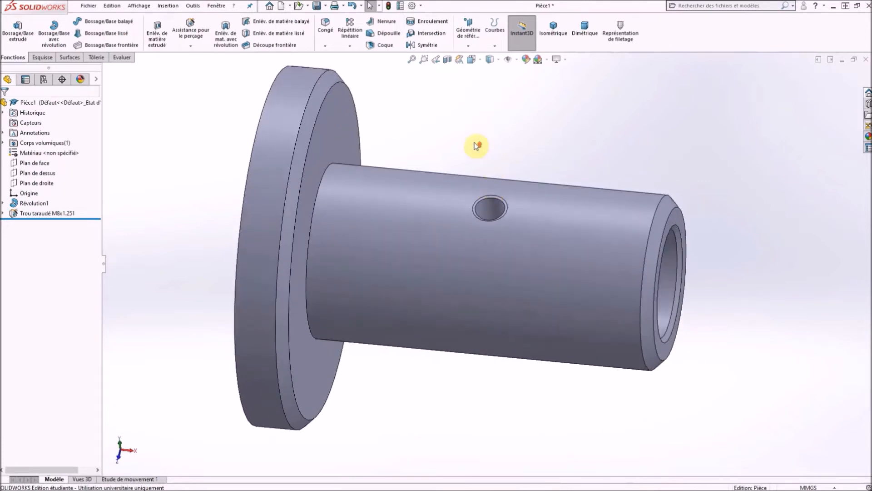
pyautogui.scroll(2, 477, 145)
pyautogui.scroll(-2, 452, 172)
pyautogui.click(421, 5)
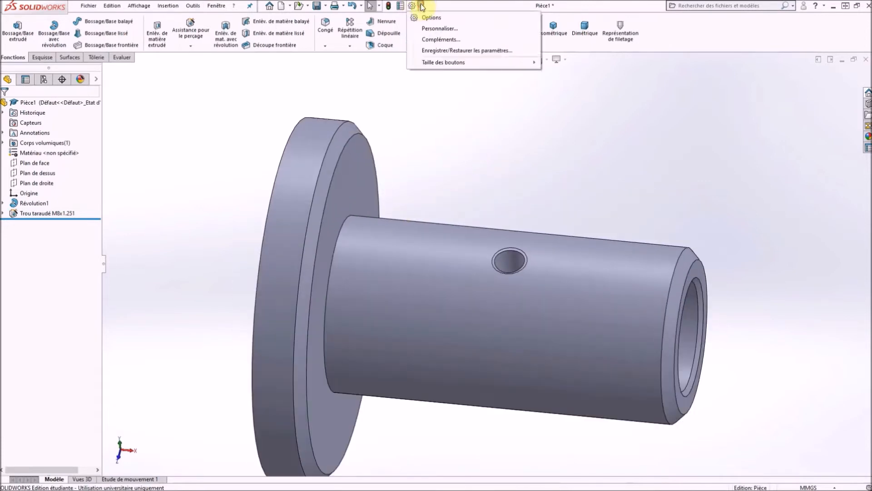
pyautogui.click(436, 18)
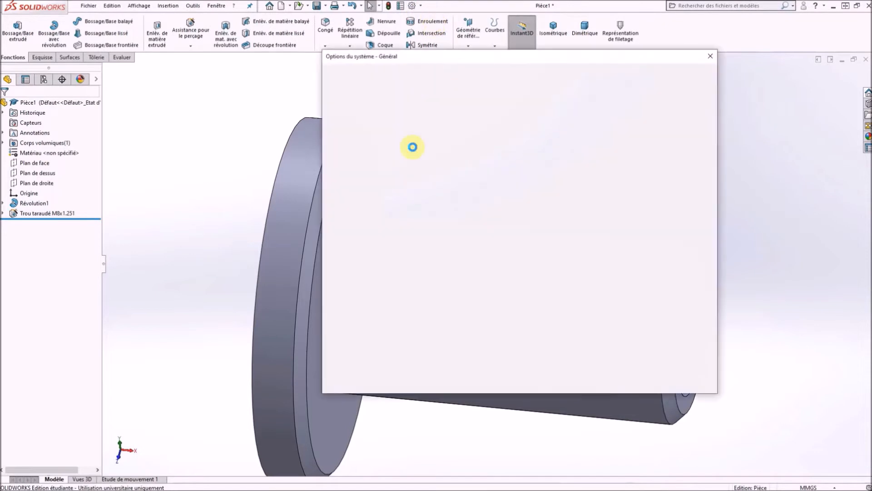
pyautogui.click(416, 74)
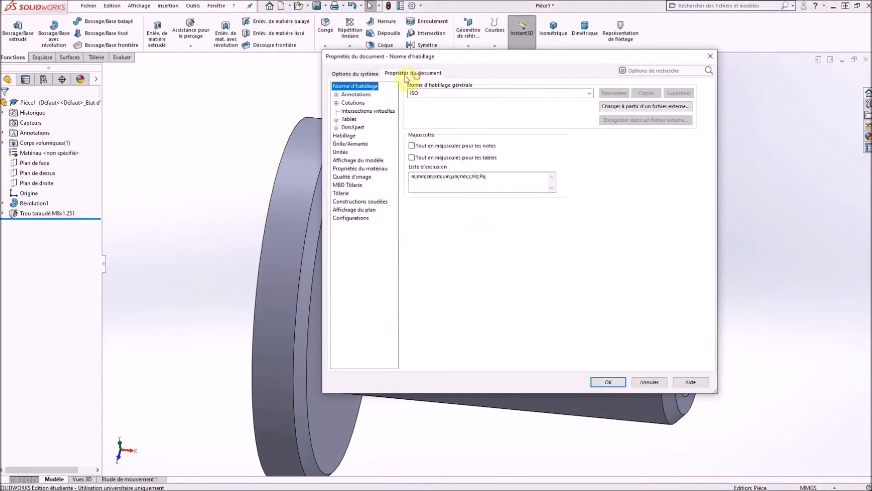
pyautogui.click(358, 135)
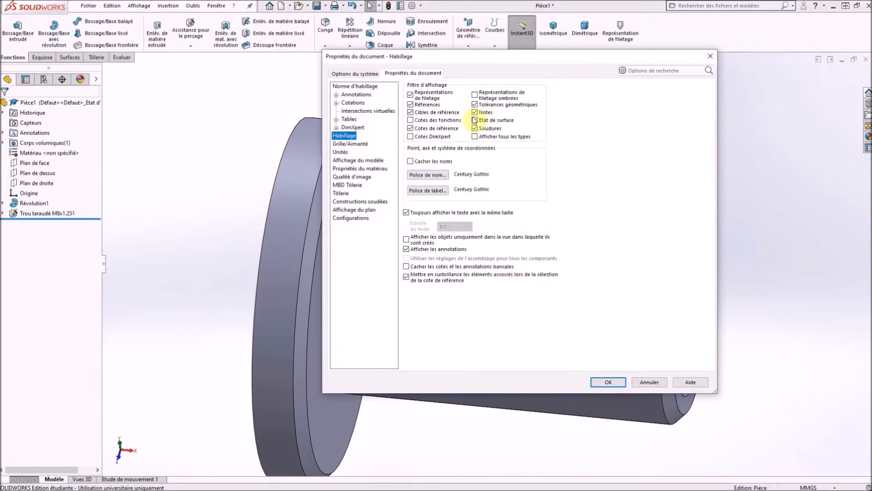
pyautogui.click(475, 95)
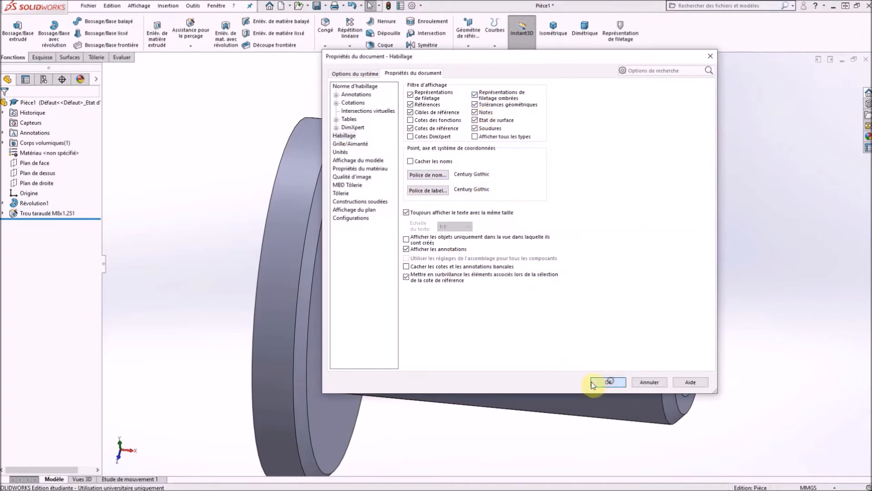
pyautogui.press('Return')
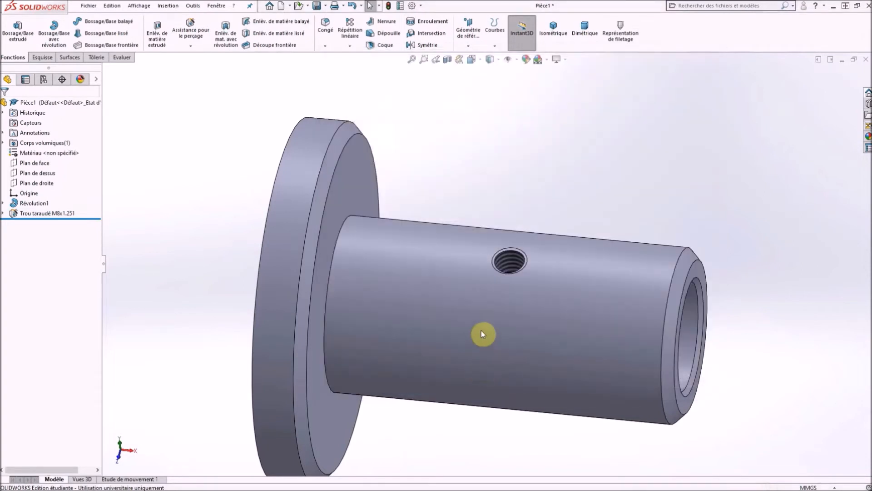
pyautogui.scroll(-3, 516, 268)
pyautogui.moveTo(514, 258); pyautogui.dragTo(445, 242, button='middle')
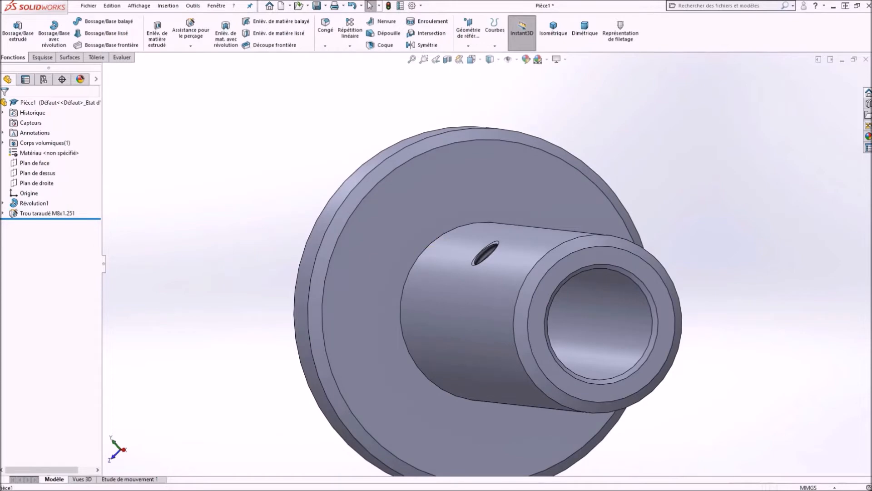
# - Examine the flange's isometric and front views in the PDF drawing for the flat and the three-hole pattern, and return to the part
pyautogui.moveTo(0, 95); pyautogui.dragTo(417, 77)
pyautogui.click(566, 76)
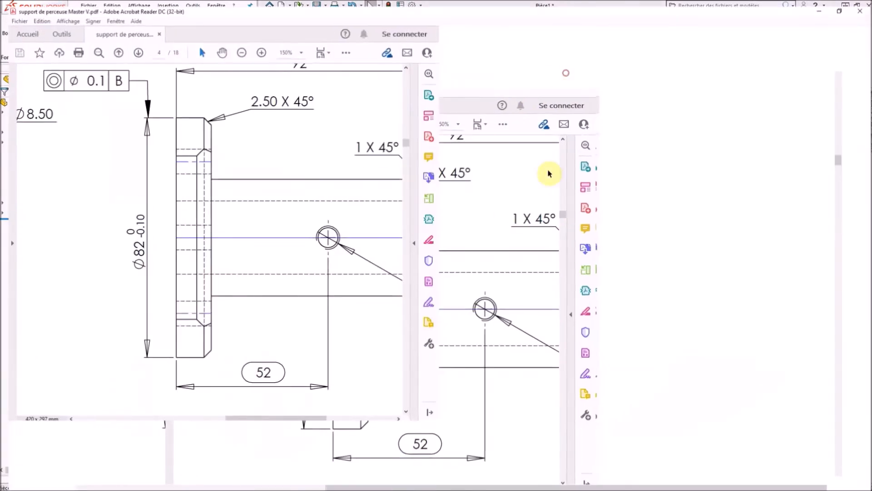
pyautogui.moveTo(367, 487); pyautogui.dragTo(241, 486)
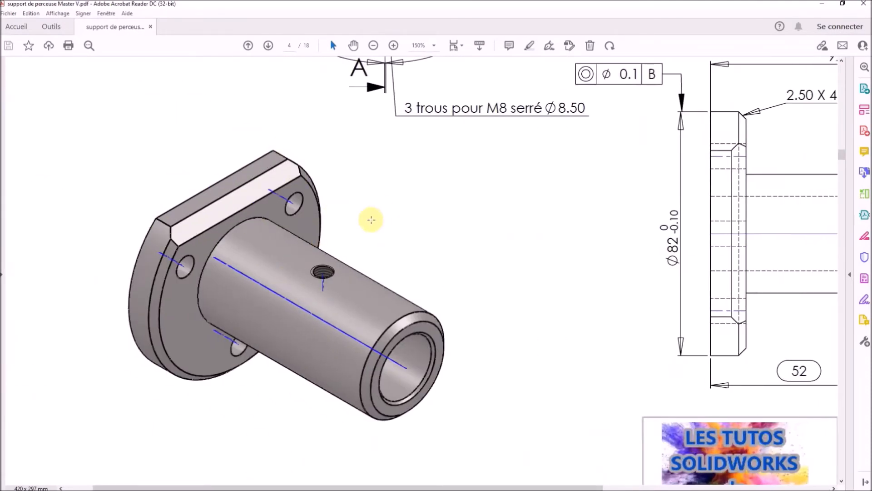
pyautogui.scroll(5, 370, 220)
pyautogui.scroll(5, 372, 229)
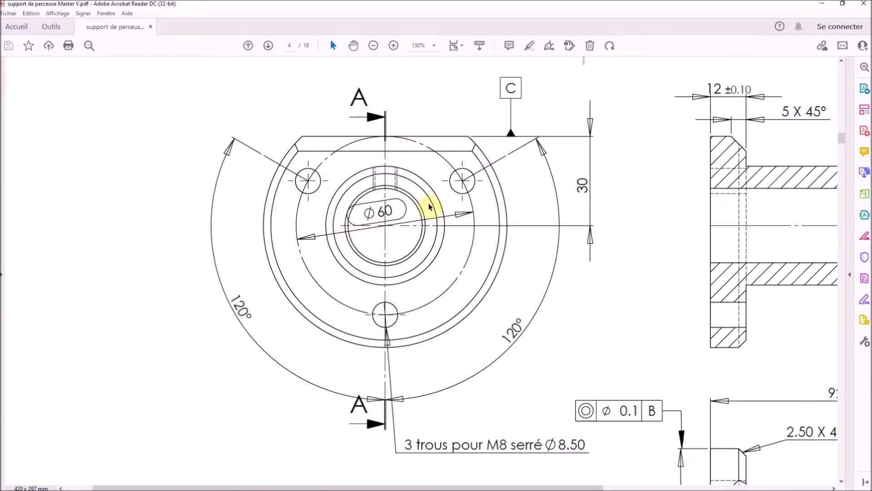
pyautogui.scroll(-1, 434, 199)
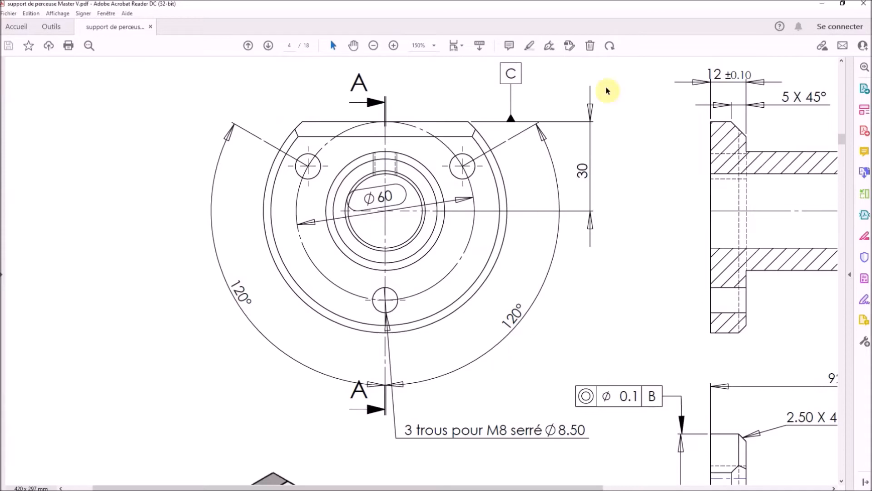
pyautogui.moveTo(615, 8); pyautogui.dragTo(0, 75)
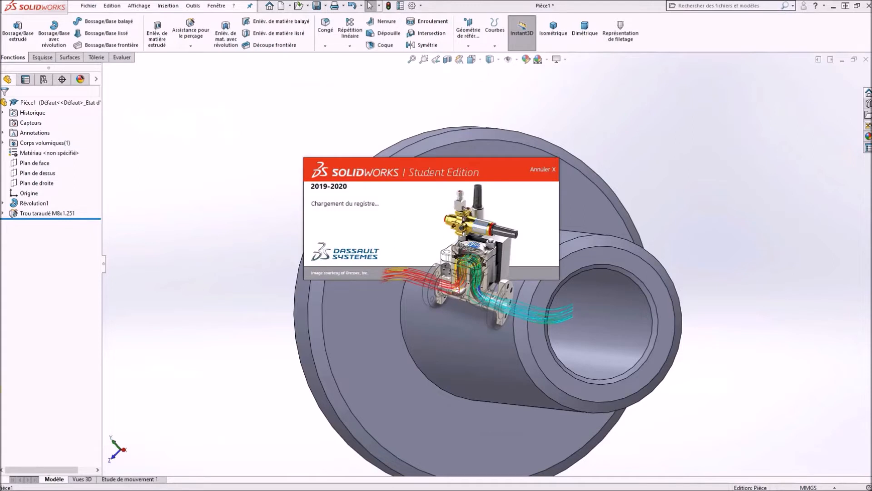
pyautogui.click(540, 170)
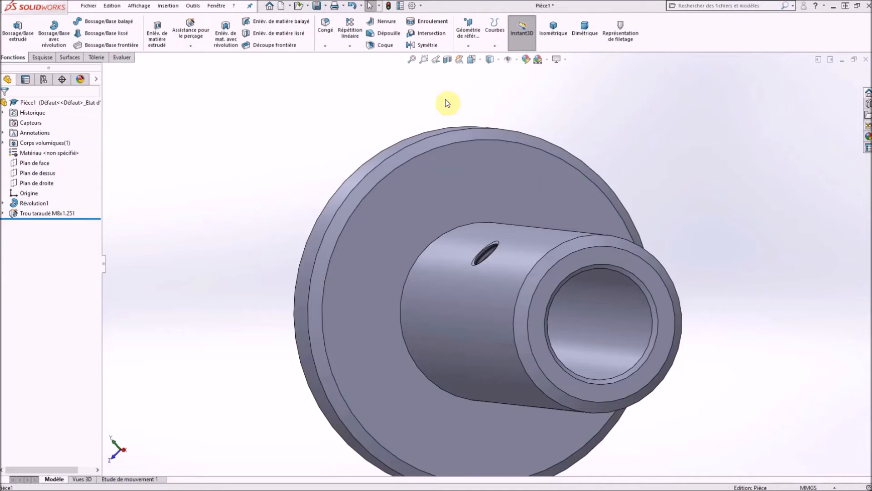
# - Open a sketch on the flange's sleeve-side flat face and draw a corner rectangle about 75 by 21 mm across the flange's upper edge
pyautogui.click(402, 184)
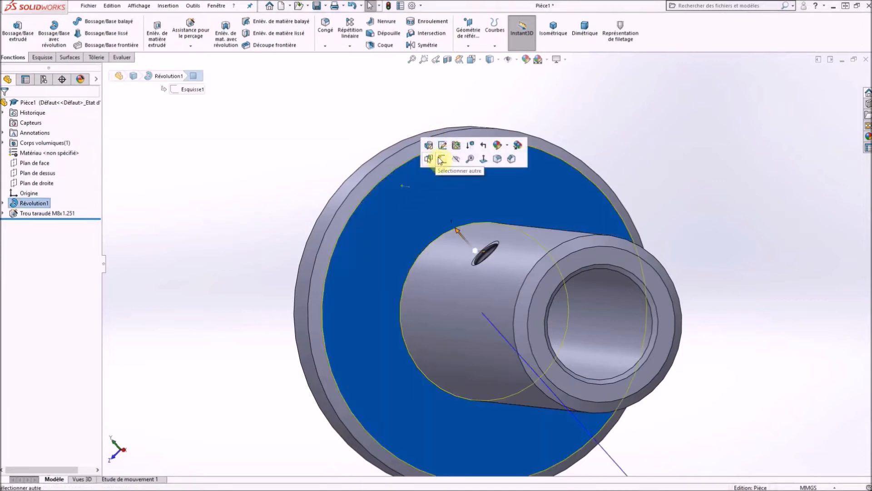
pyautogui.click(442, 158)
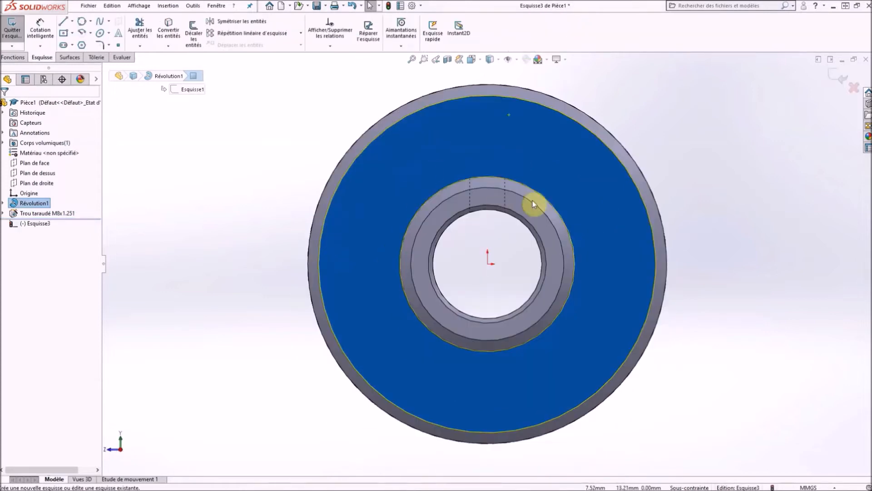
pyautogui.scroll(-1, 488, 173)
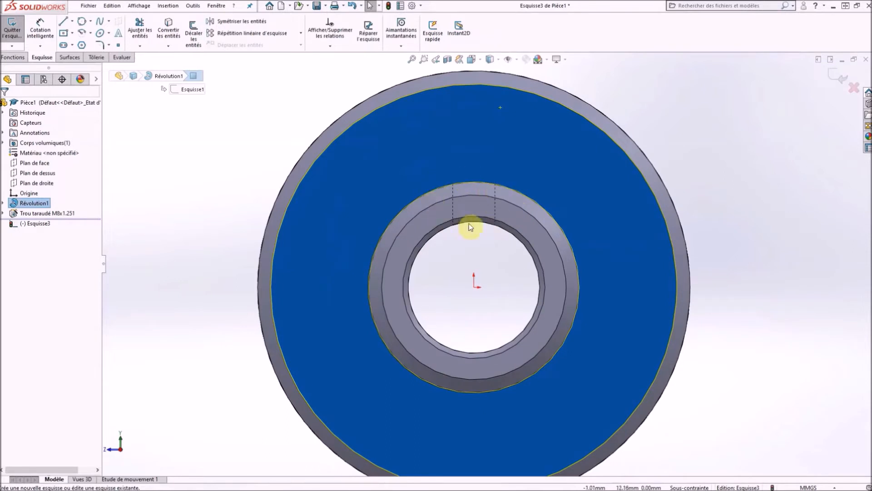
pyautogui.click(64, 33)
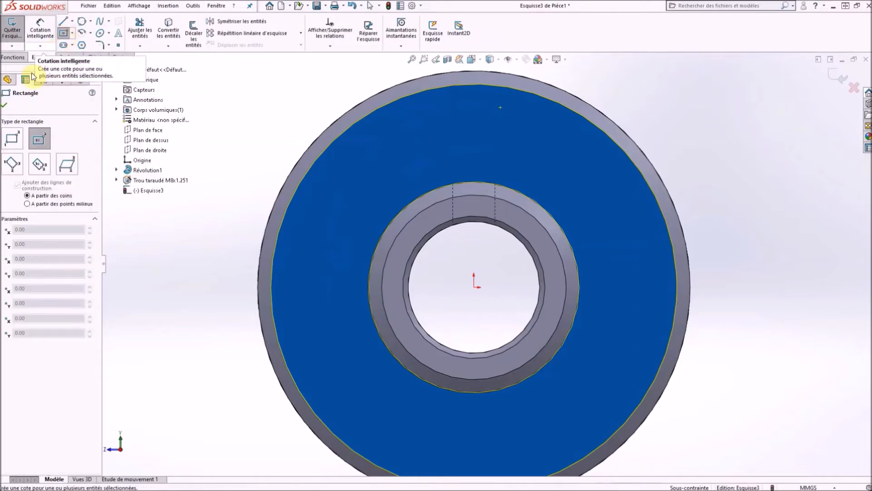
pyautogui.click(13, 142)
pyautogui.scroll(2, 255, 127)
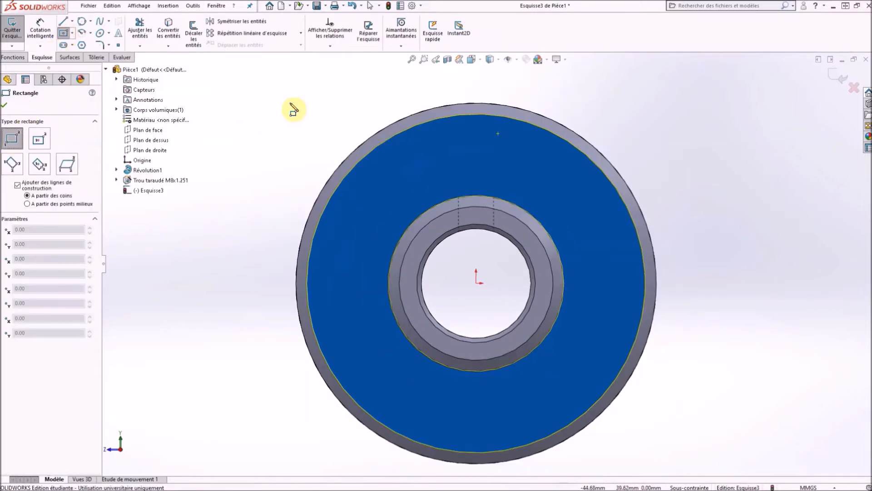
pyautogui.click(310, 79)
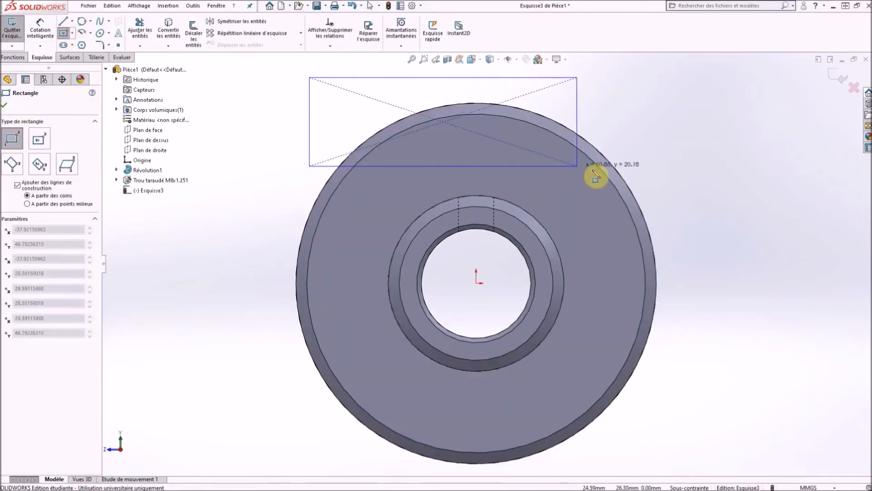
pyautogui.click(638, 170)
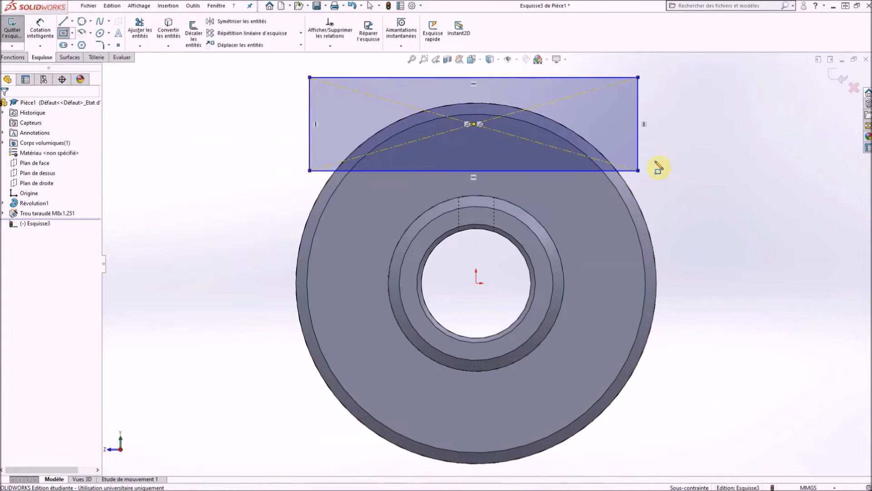
pyautogui.press('Escape')
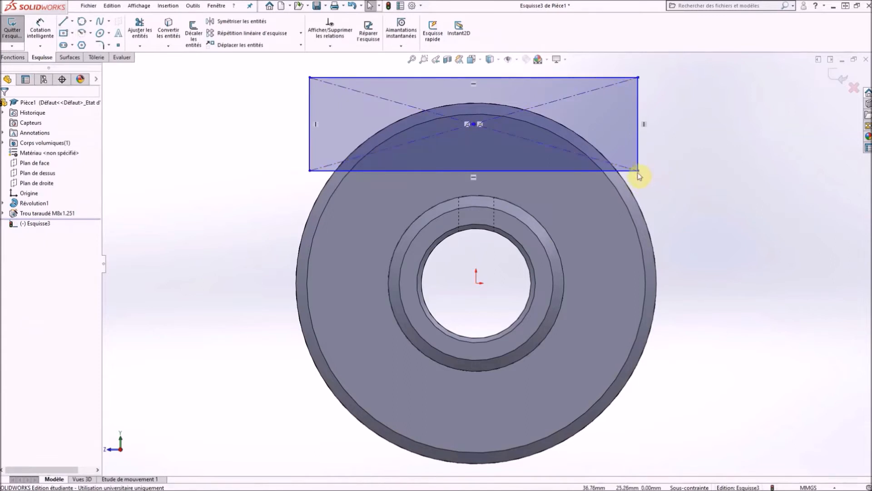
# - Make both lower corners of the rectangle coincident with the flange's outer circular edge
pyautogui.click(638, 171)
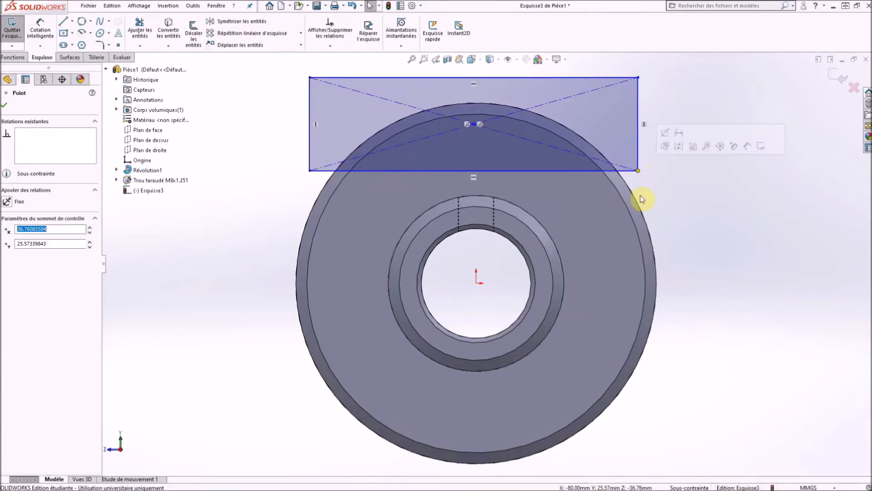
pyautogui.keyDown('ctrl'); pyautogui.click(636, 210); pyautogui.keyUp('ctrl')
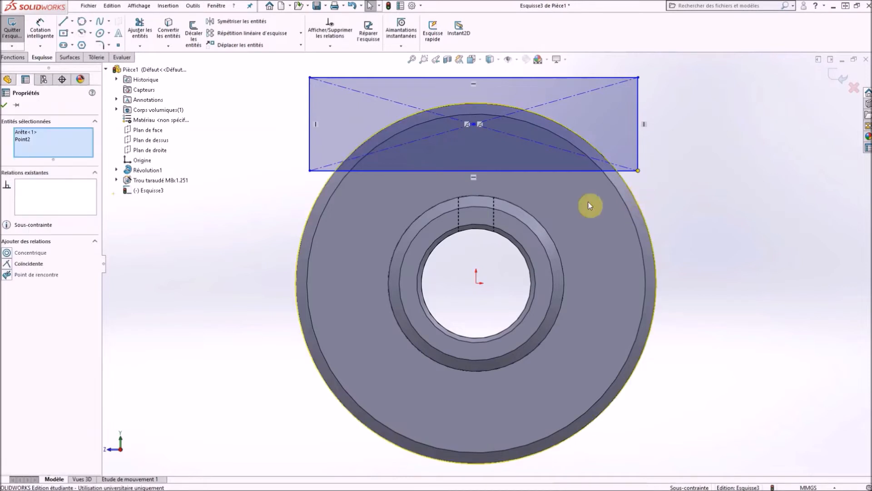
pyautogui.click(7, 264)
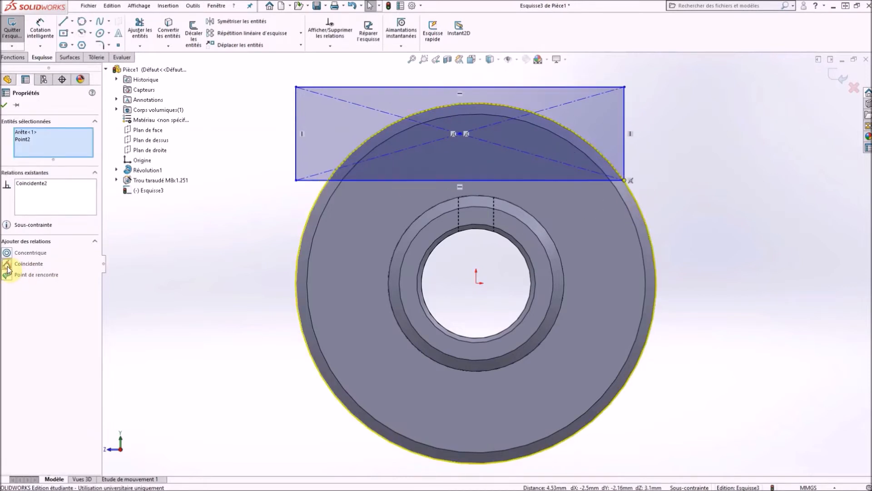
pyautogui.click(4, 106)
pyautogui.click(296, 180)
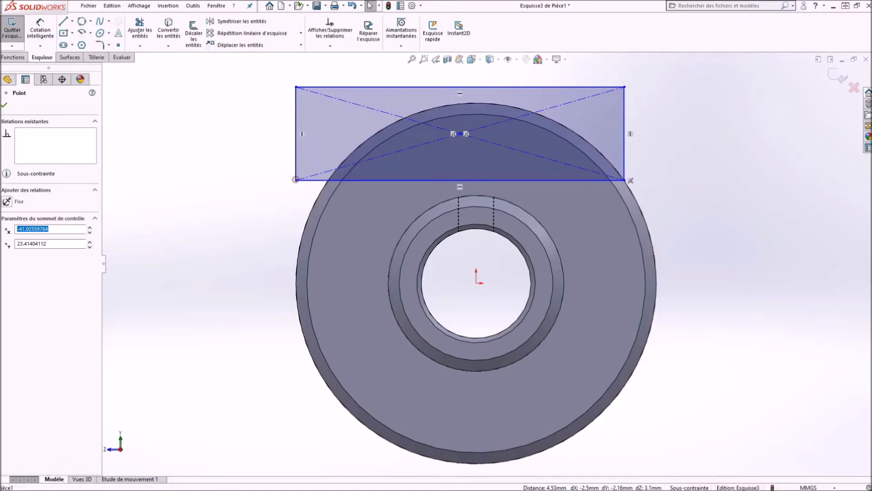
pyautogui.keyDown('ctrl'); pyautogui.click(315, 202); pyautogui.keyUp('ctrl')
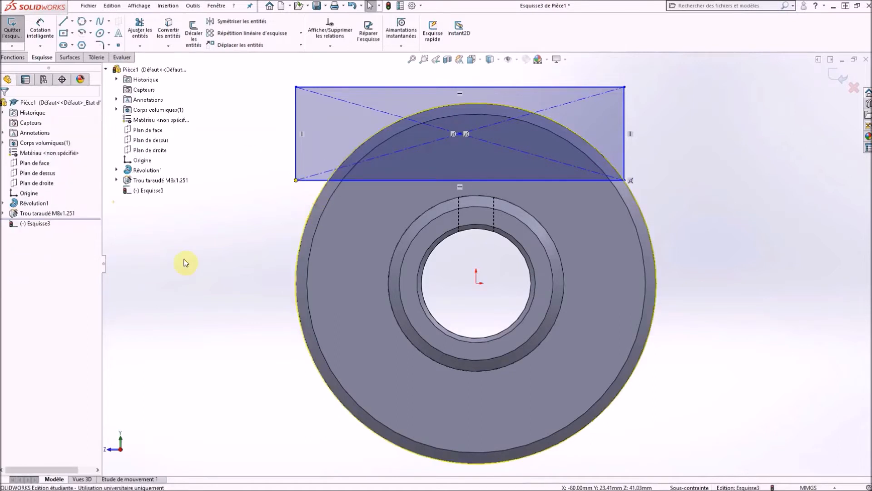
pyautogui.click(7, 264)
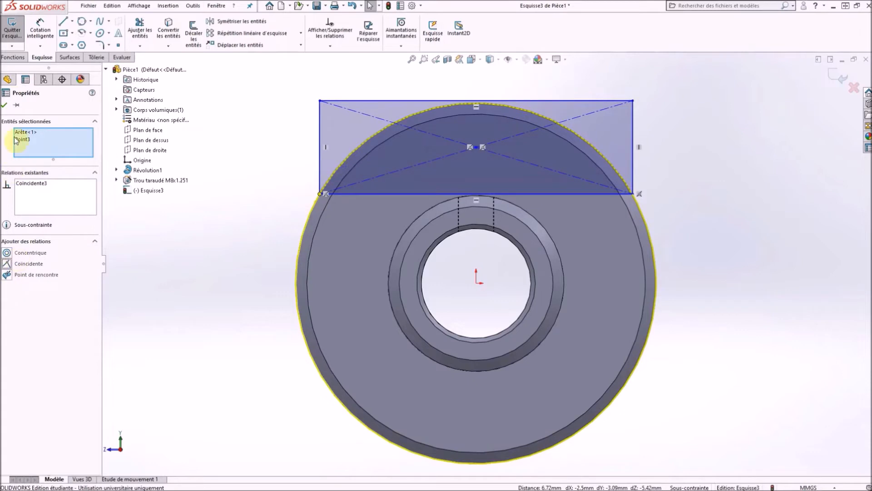
pyautogui.click(4, 105)
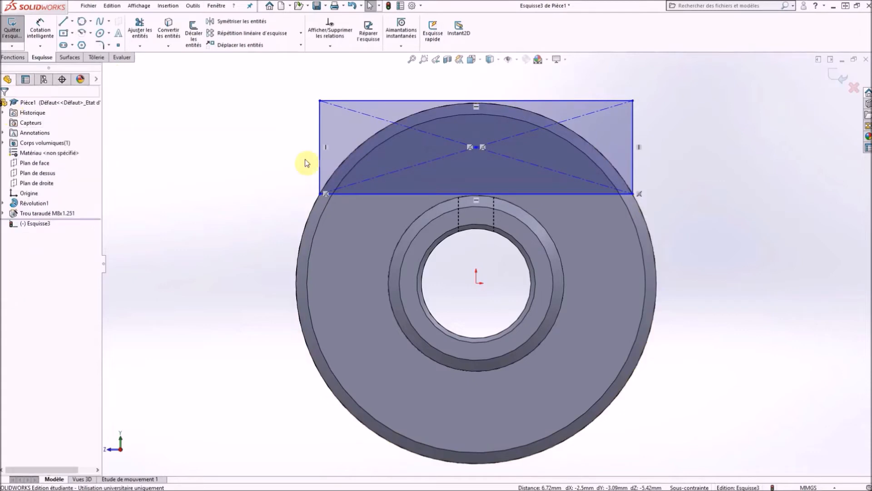
# - Move the rectangle's lower line upward and dimension it at 30 mm from the origin
pyautogui.click(419, 195)
pyautogui.moveTo(424, 177); pyautogui.dragTo(426, 160)
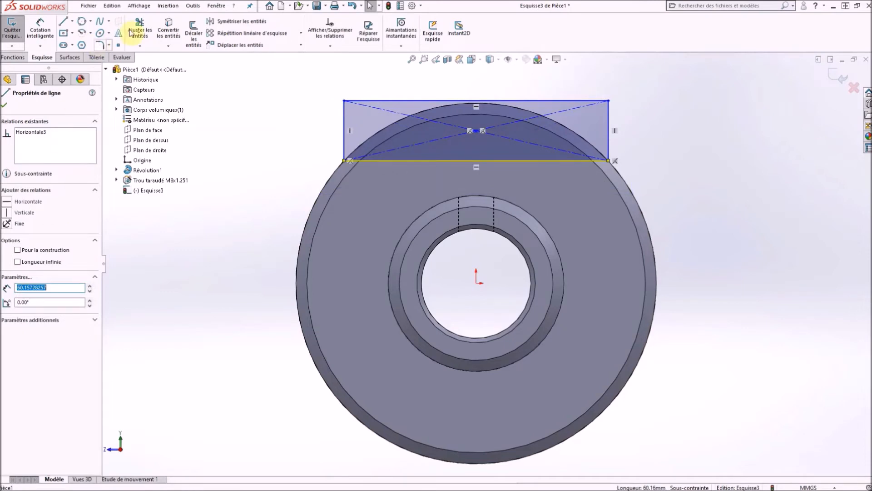
pyautogui.click(40, 29)
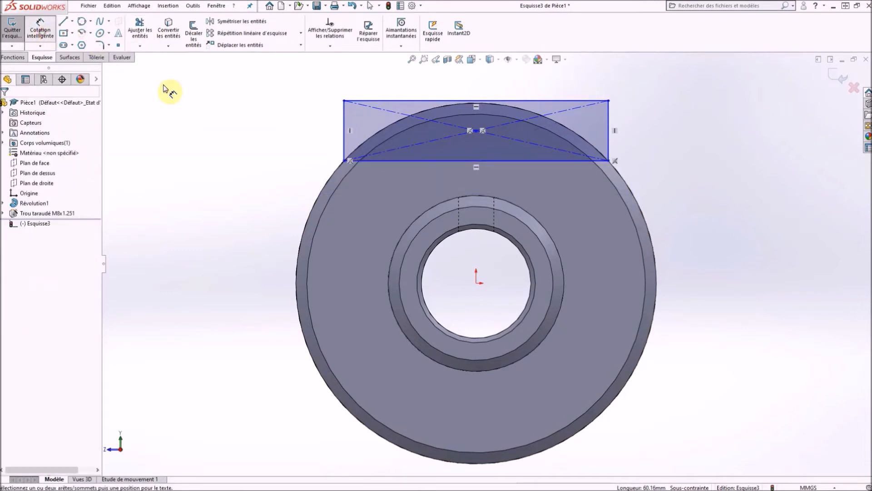
pyautogui.click(476, 283)
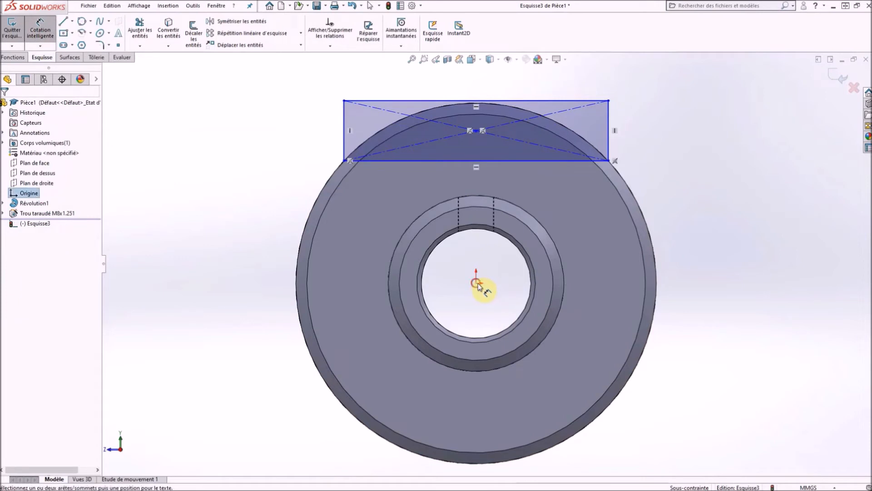
pyautogui.click(528, 161)
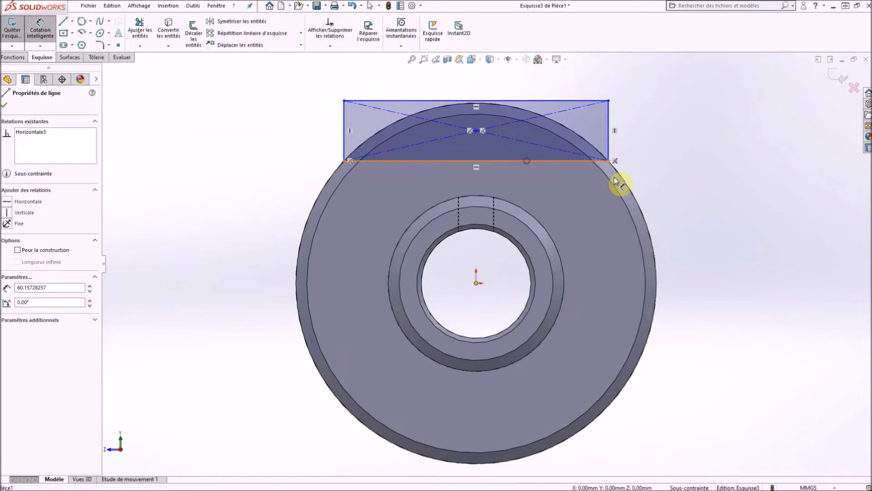
pyautogui.click(701, 220)
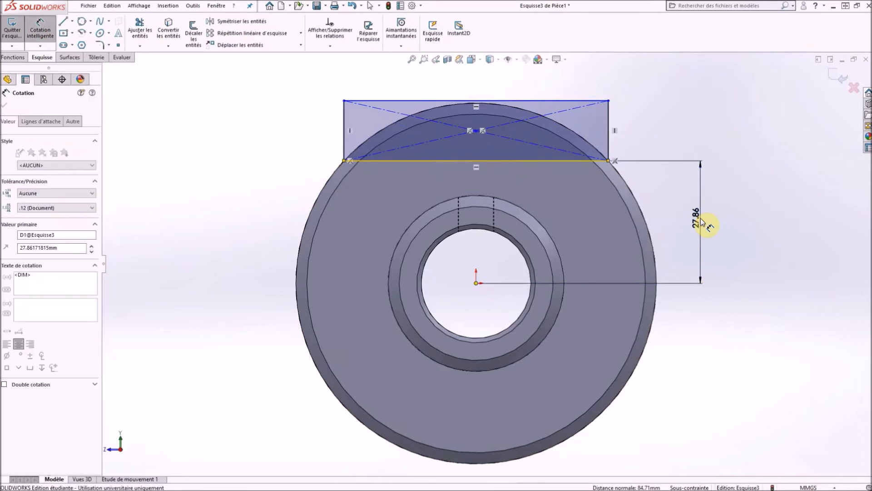
pyautogui.write('30')
pyautogui.press('Return')
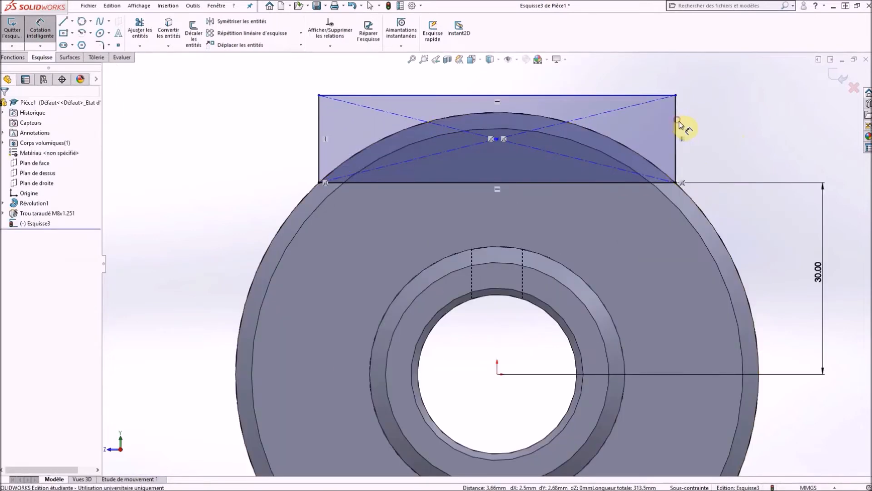
# - Dimension the height of the rectangle above the flange at 15 mm
pyautogui.click(677, 123)
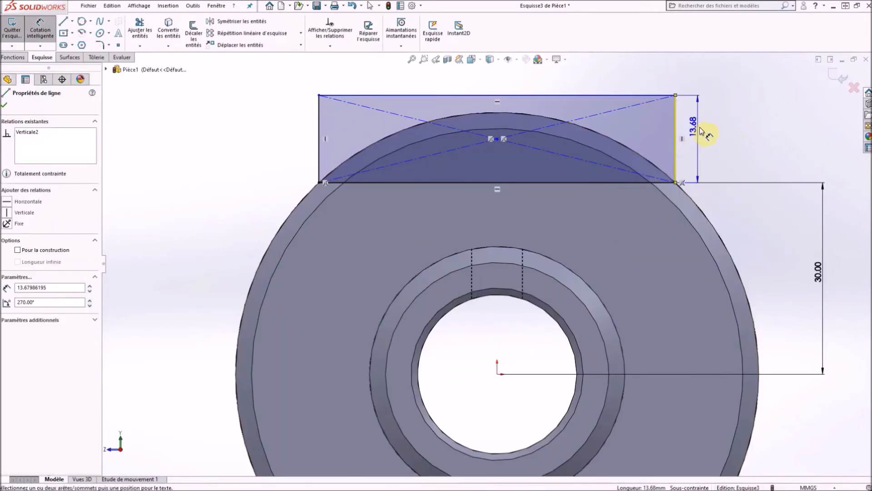
pyautogui.click(716, 139)
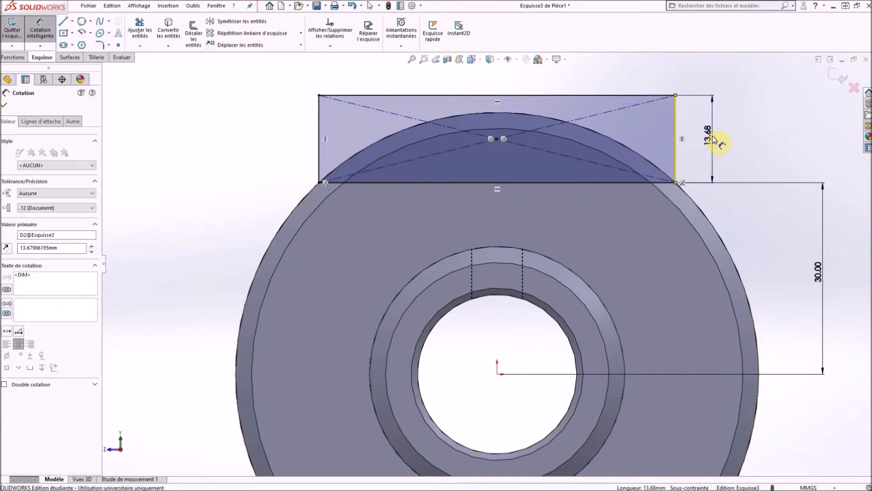
pyautogui.write('15')
pyautogui.press('Return')
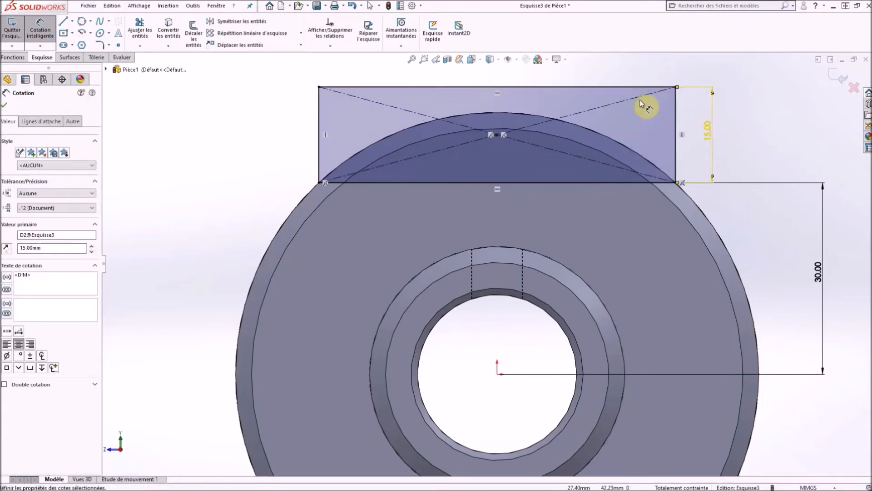
pyautogui.click(4, 106)
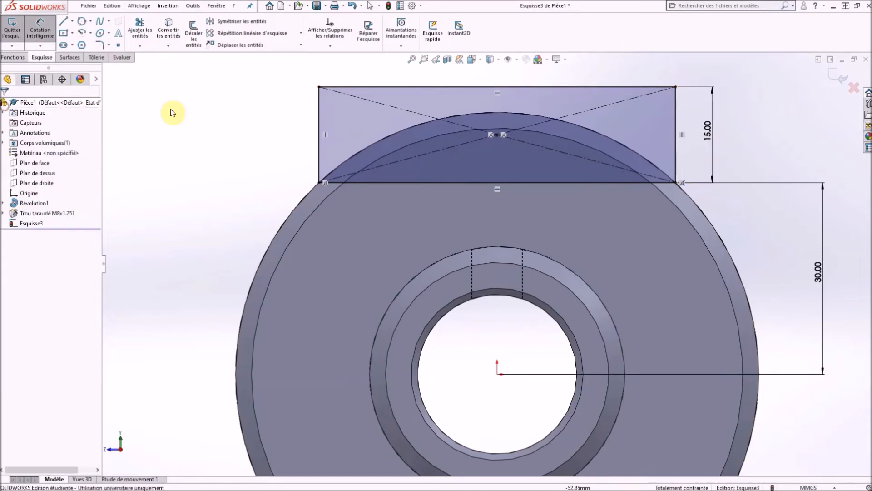
# - Cut-extrude the rectangle through the flange's full thickness to form the flat on its edge
pyautogui.click(14, 57)
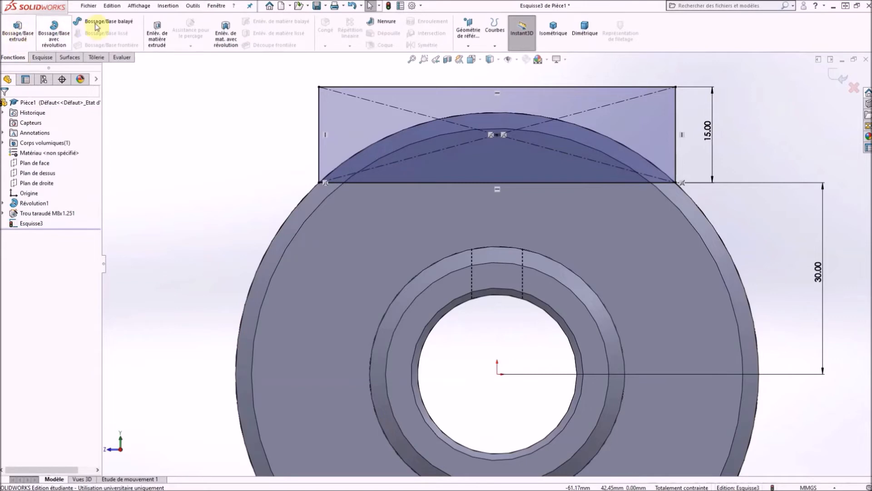
pyautogui.click(155, 33)
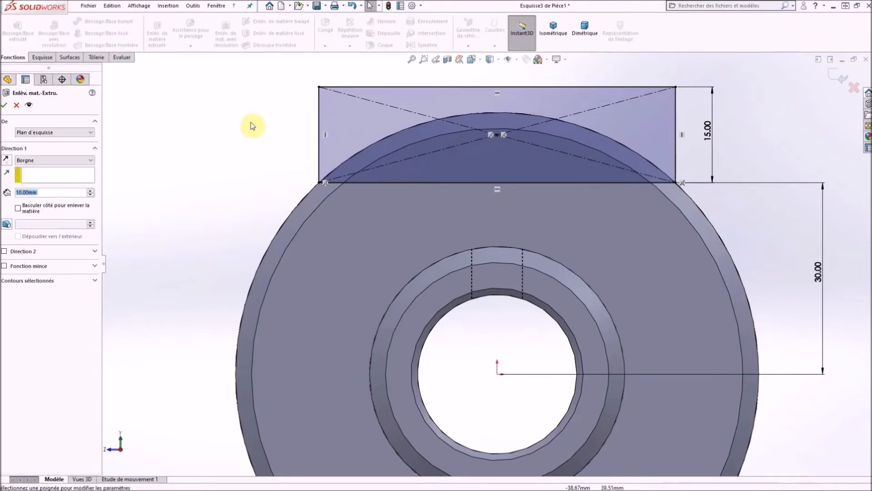
pyautogui.moveTo(253, 123); pyautogui.dragTo(343, 137, button='middle')
pyautogui.click(55, 161)
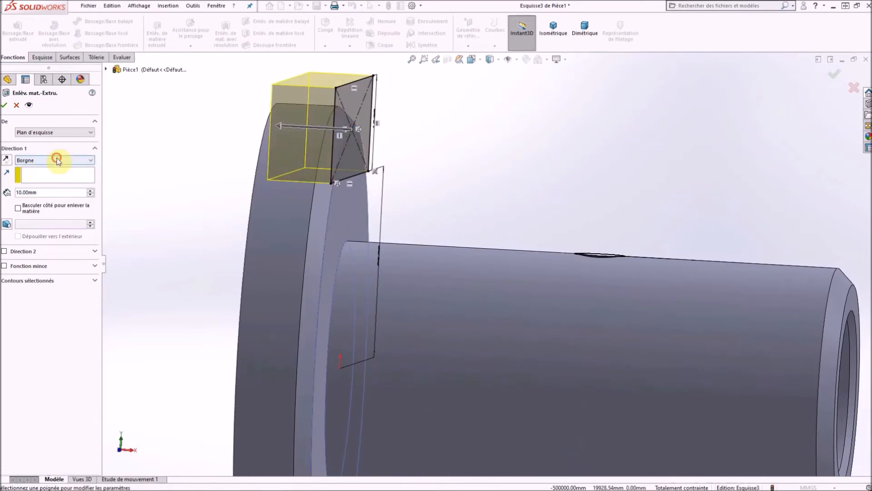
pyautogui.click(50, 186)
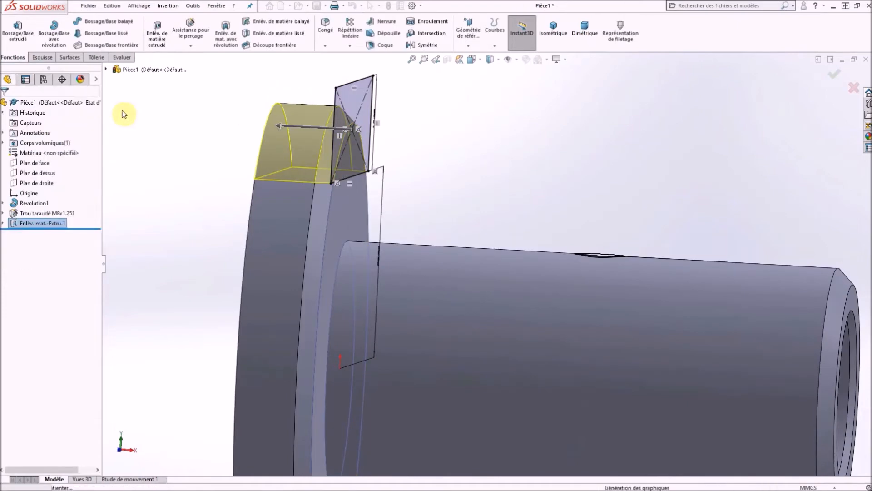
# - Chamfer the sleeve-side edge of the flange's flat at 5 mm and 45°
pyautogui.moveTo(253, 141); pyautogui.dragTo(162, 133, button='middle')
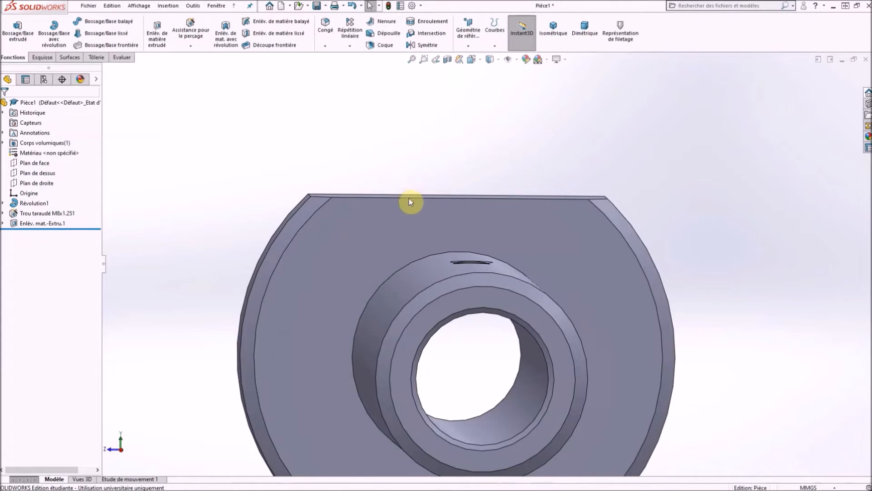
pyautogui.click(326, 46)
pyautogui.click(336, 67)
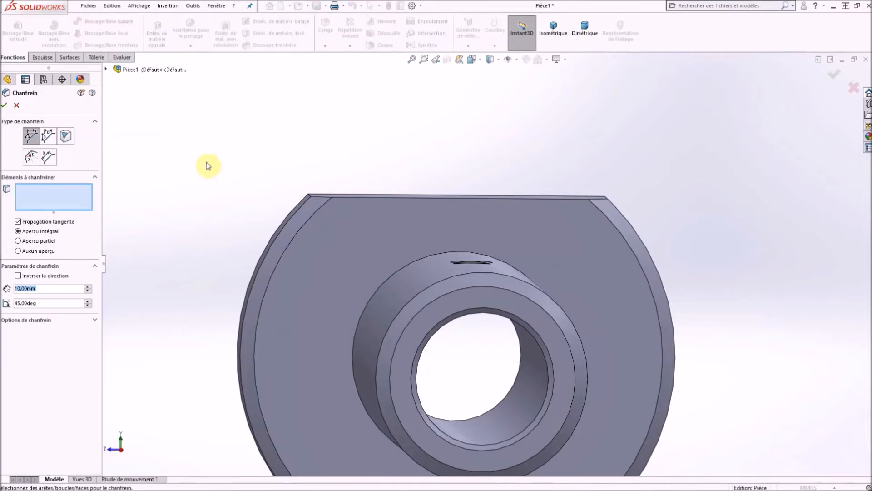
pyautogui.write('5')
pyautogui.press('Return')
pyautogui.click(427, 200)
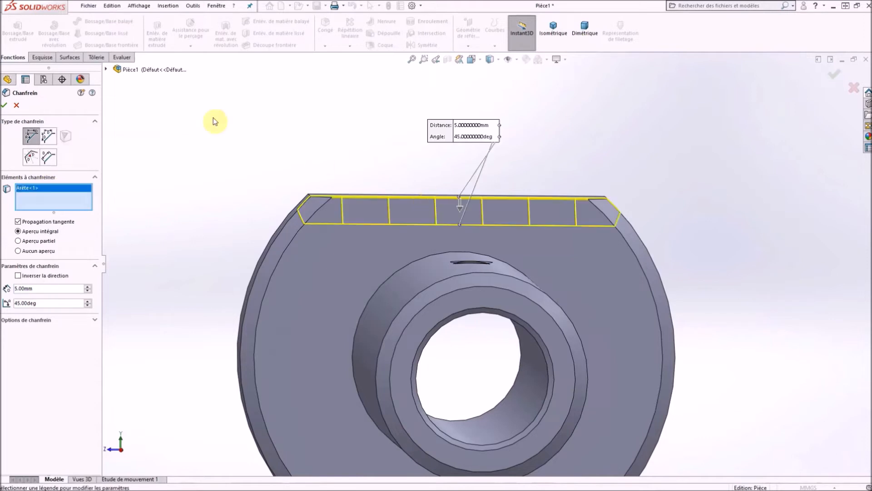
pyautogui.click(3, 107)
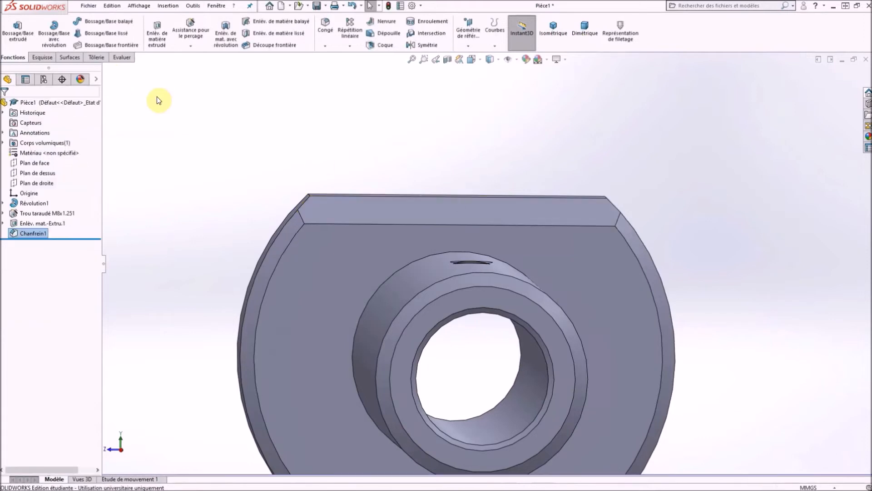
# - Start a Hole Wizard simple hole for M8 screw clearance with Serré fit and a custom diameter of 8.5 mm
pyautogui.moveTo(201, 150); pyautogui.dragTo(220, 145, button='middle')
pyautogui.click(230, 121)
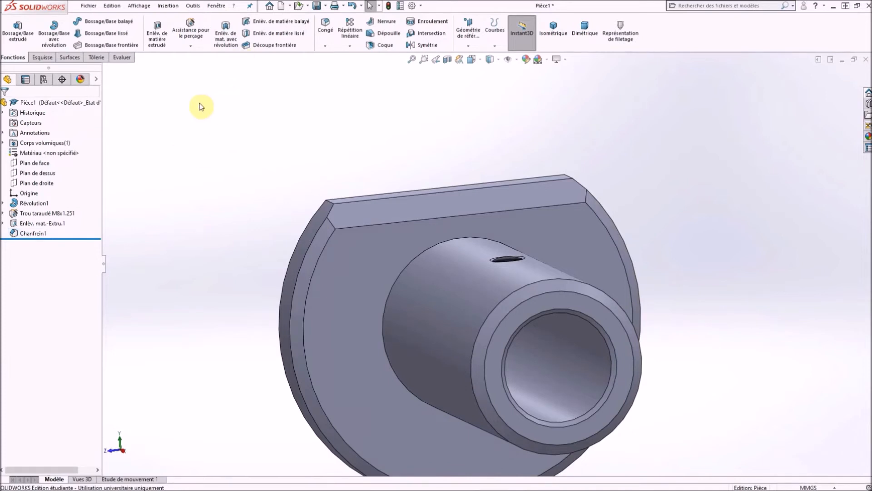
pyautogui.click(193, 25)
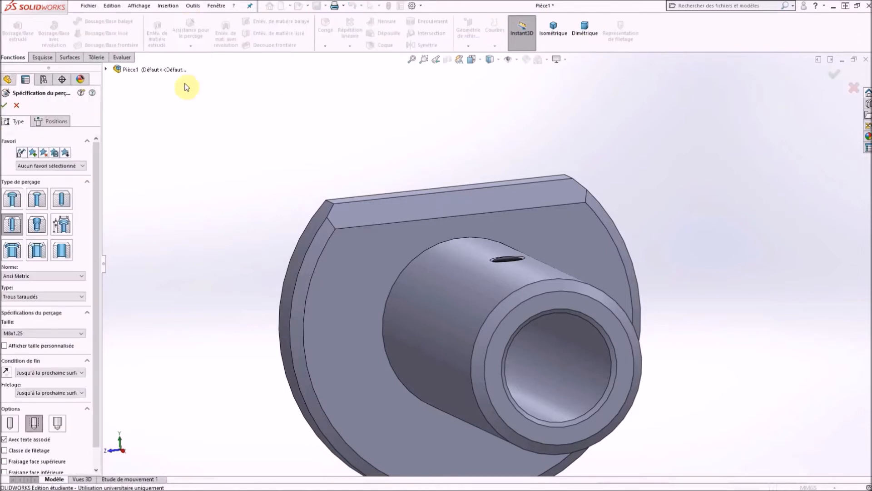
pyautogui.click(64, 200)
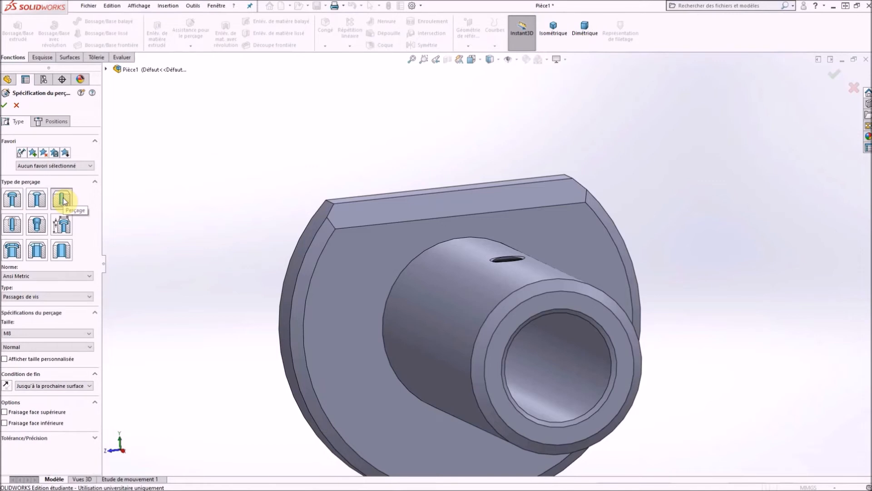
pyautogui.click(4, 359)
pyautogui.click(29, 347)
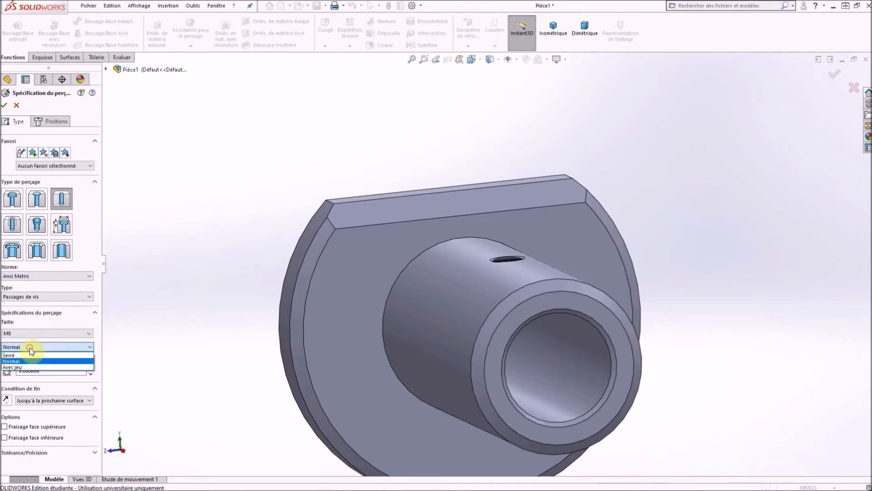
pyautogui.click(18, 353)
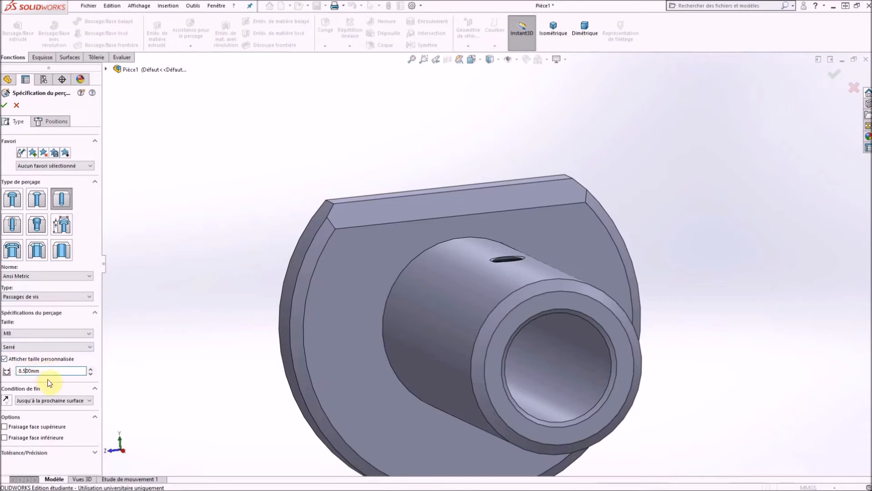
pyautogui.press('Return')
pyautogui.moveTo(95, 321); pyautogui.dragTo(99, 380)
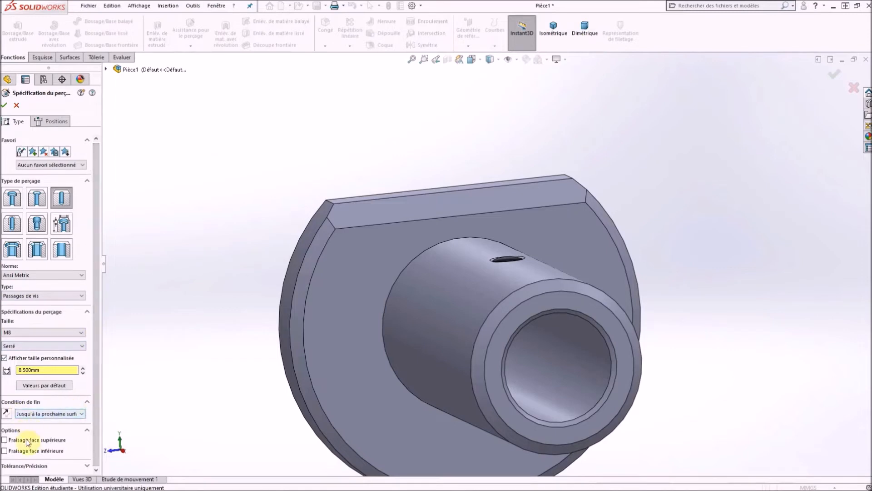
# - Place three hole positions on the flange's sleeve-side face, two near the flat's ends and one opposite the flat below the bore
pyautogui.click(49, 120)
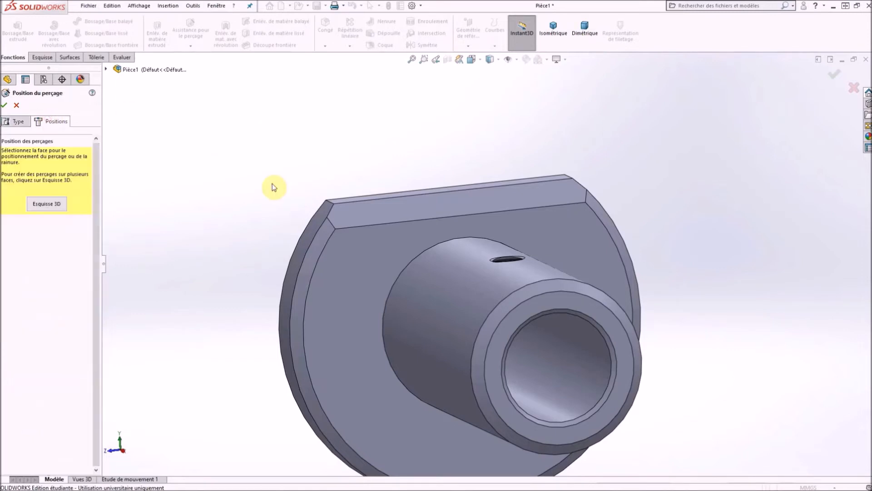
pyautogui.click(343, 271)
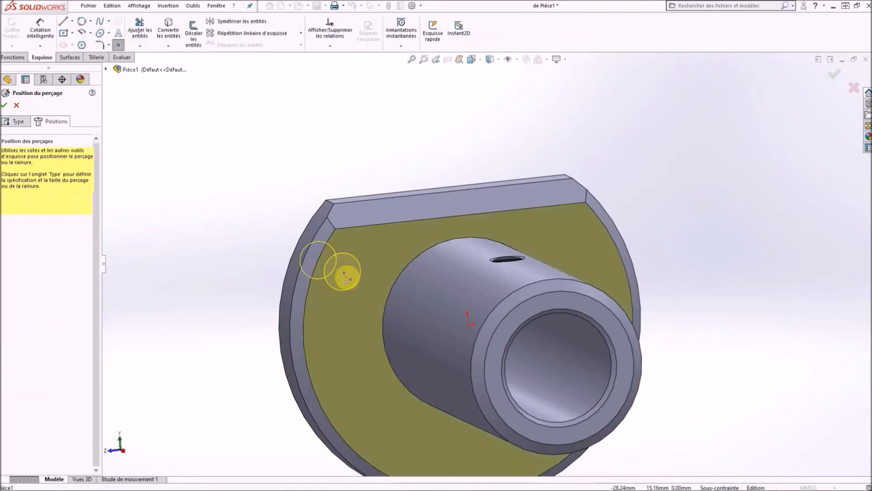
pyautogui.click(359, 266)
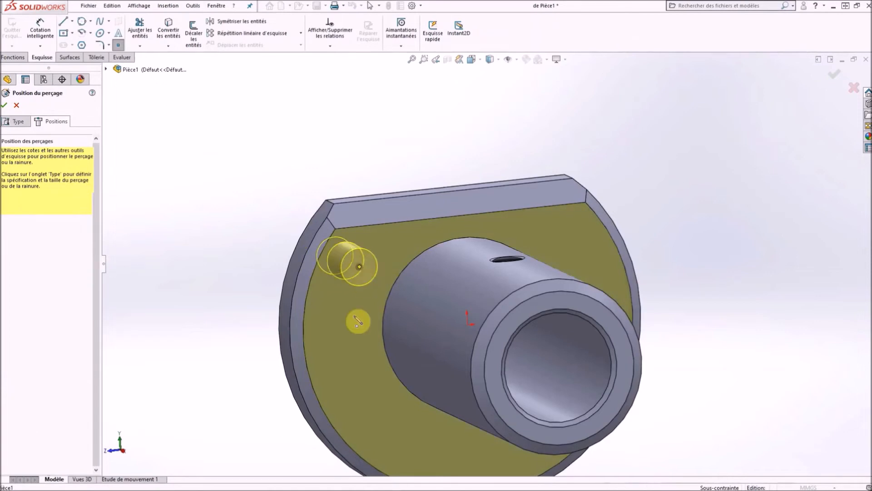
pyautogui.scroll(2, 354, 362)
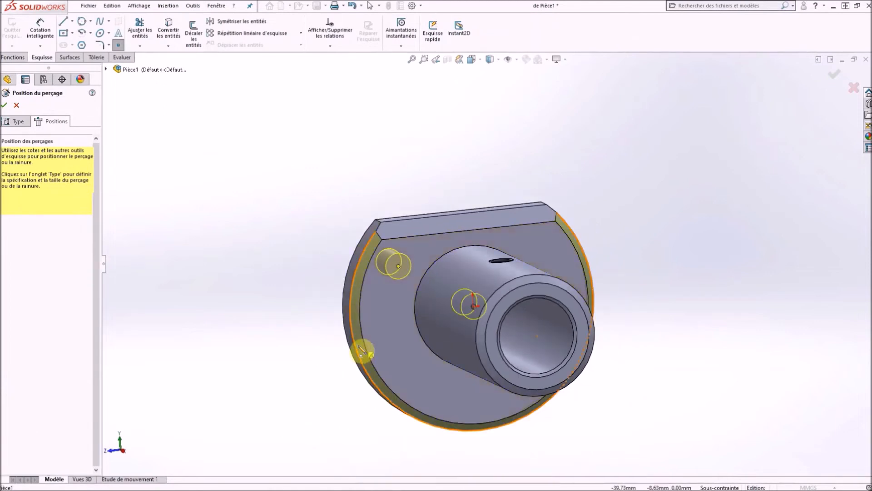
pyautogui.hotkey('ctrl', '8')
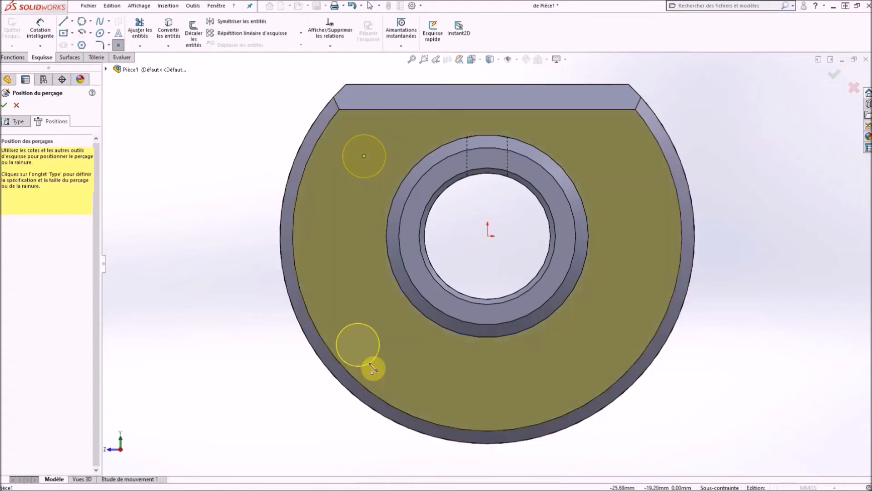
pyautogui.click(491, 382)
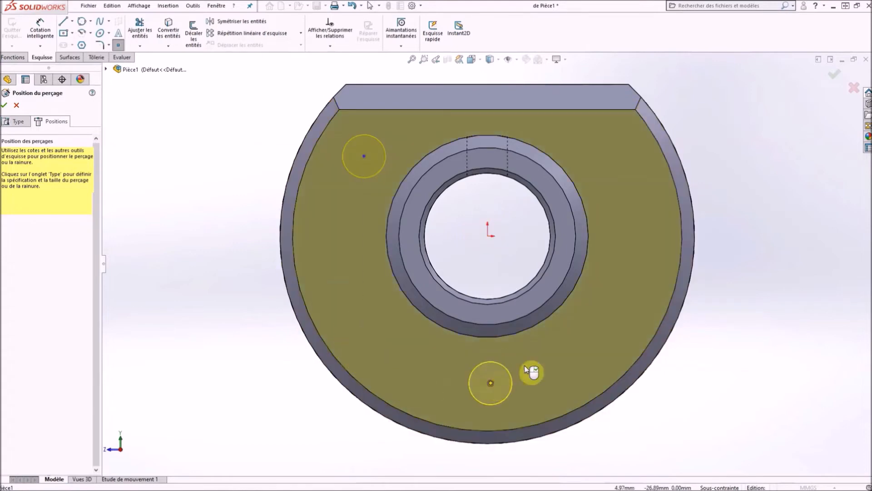
pyautogui.click(616, 157)
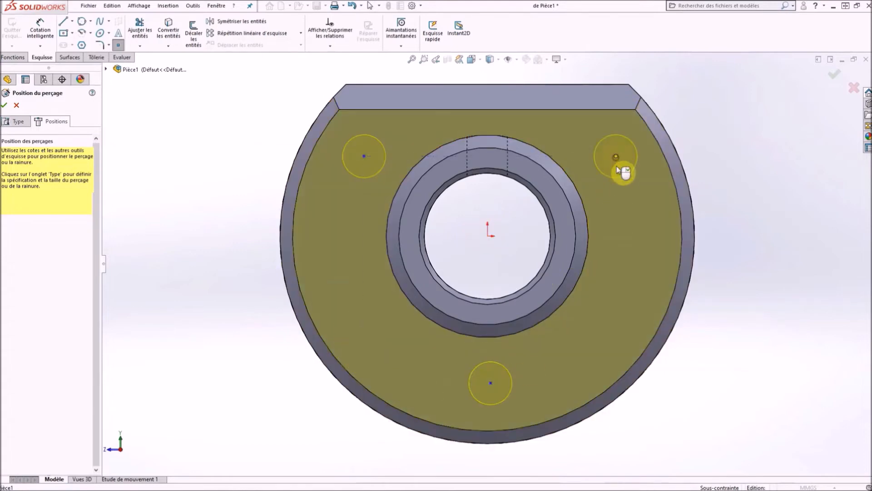
pyautogui.press('Escape')
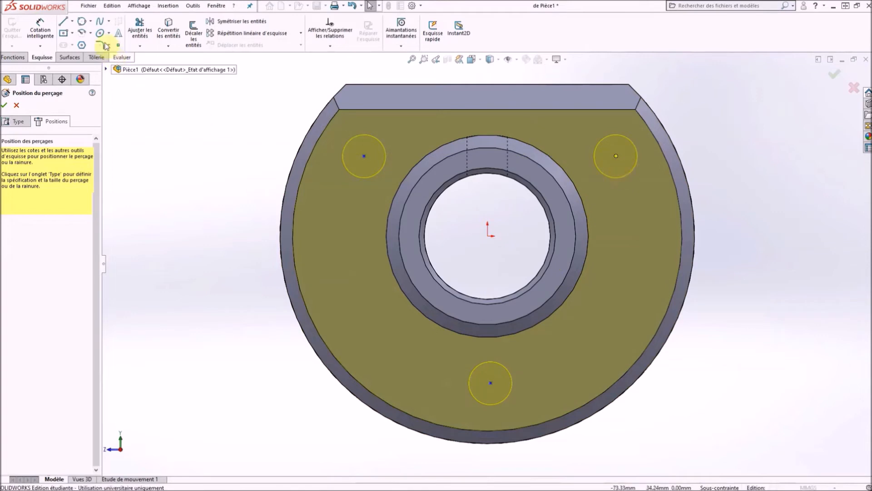
# - Draw a three-point construction circle of about 29.3 mm radius through the three hole centres
pyautogui.click(81, 21)
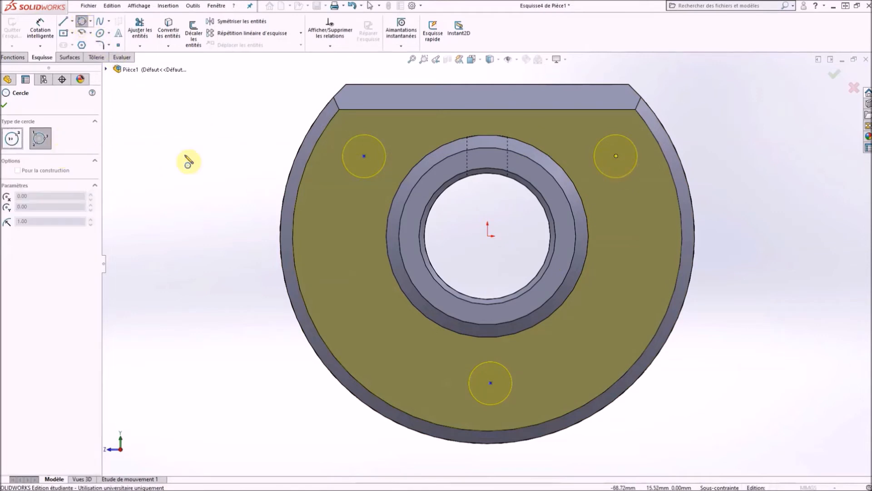
pyautogui.click(364, 156)
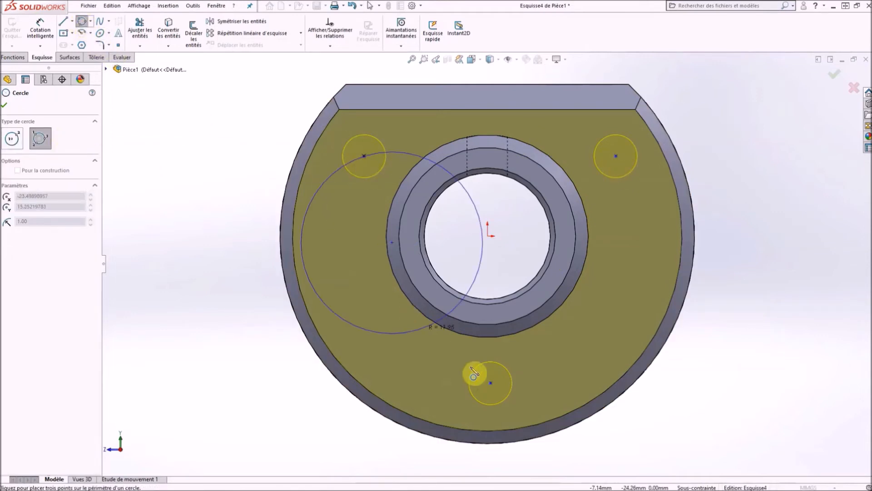
pyautogui.click(491, 382)
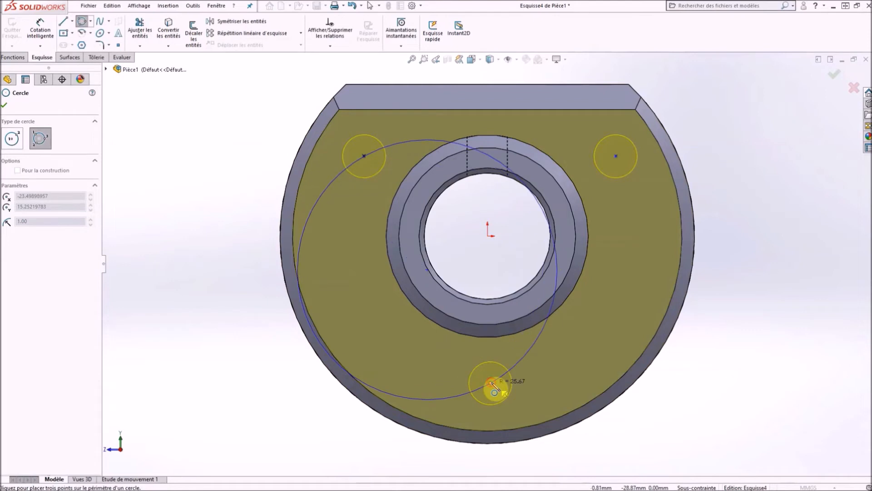
pyautogui.click(616, 155)
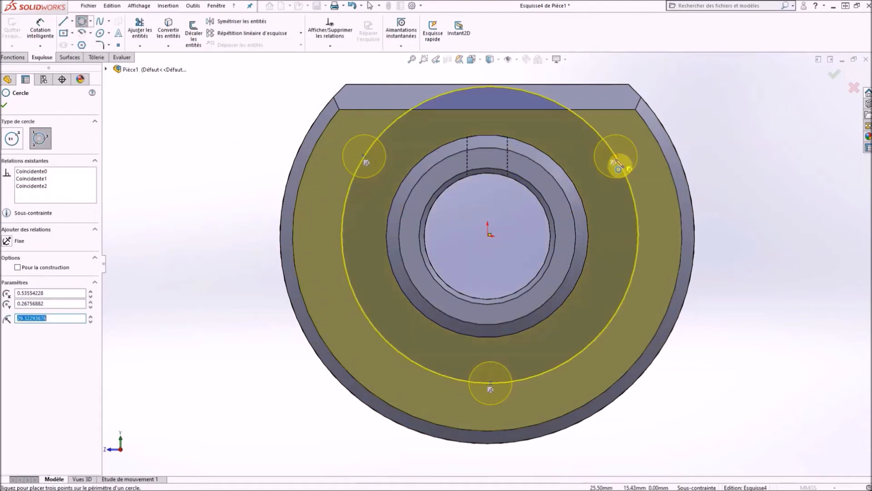
pyautogui.click(17, 267)
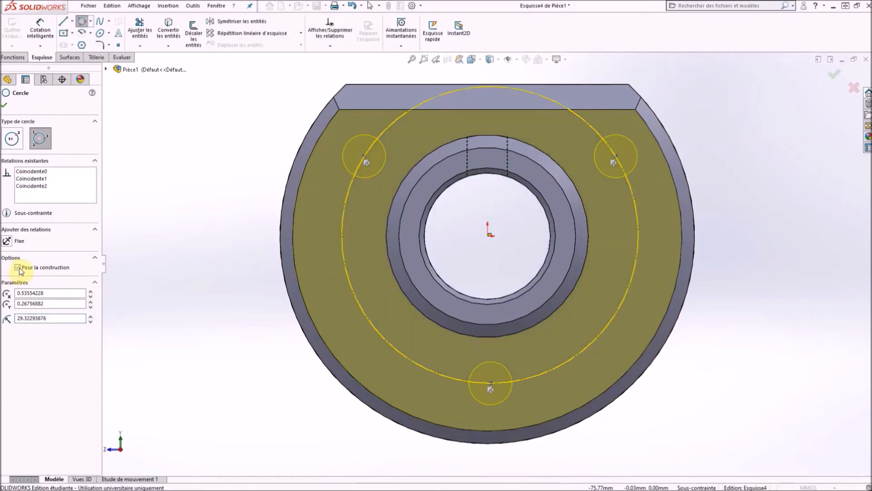
pyautogui.click(5, 105)
# - Make the construction circle concentric with the flange's outer circular edge
pyautogui.click(342, 226)
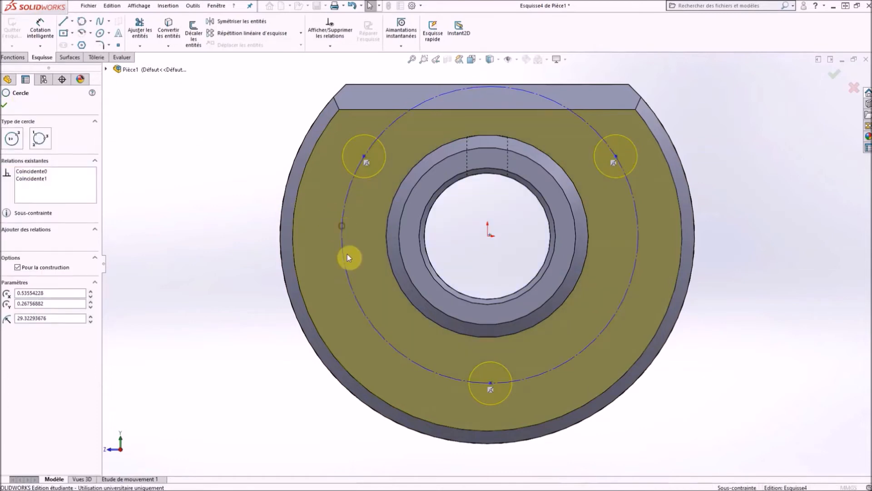
pyautogui.keyDown('ctrl'); pyautogui.click(282, 269); pyautogui.keyUp('ctrl')
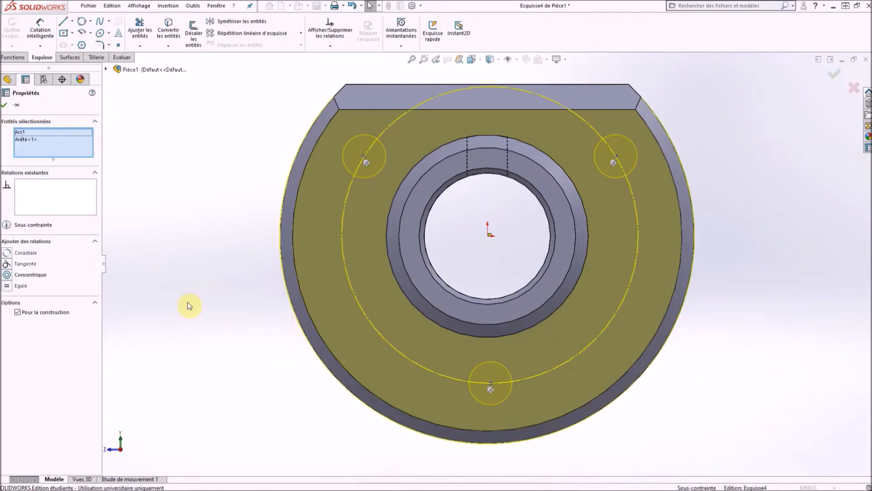
pyautogui.click(8, 275)
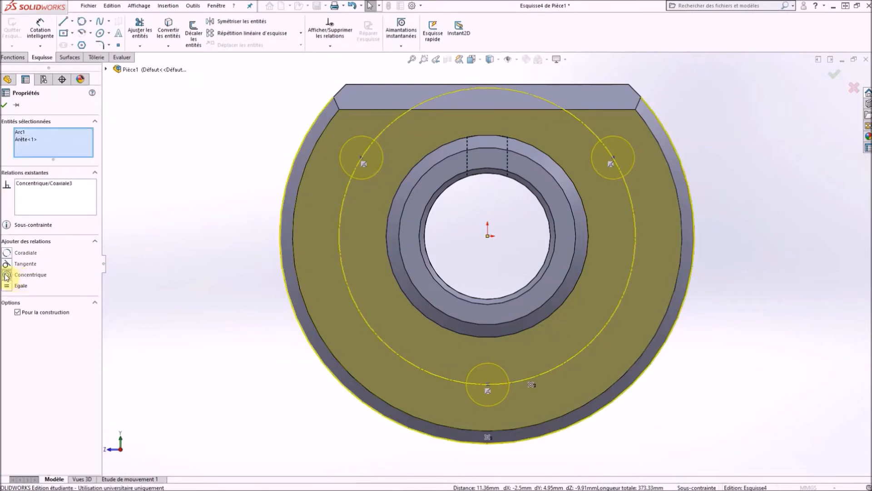
pyautogui.click(5, 106)
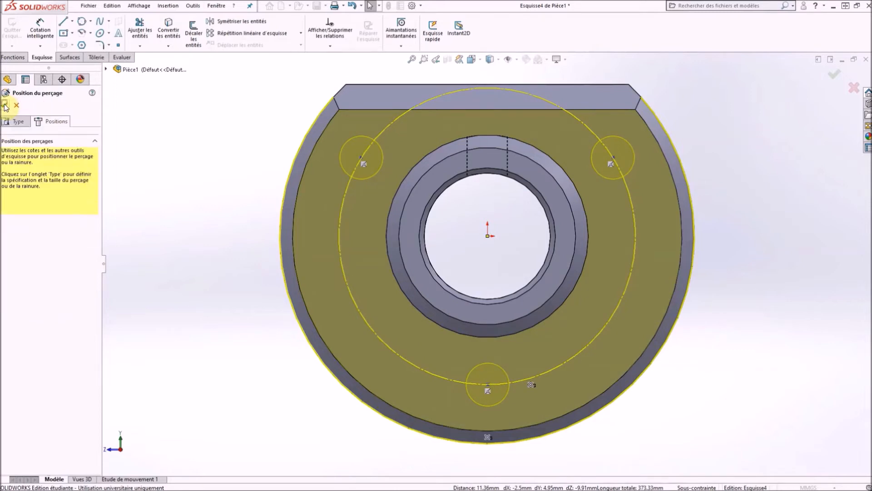
# - Dimension the construction circle through the three hole centres with a diameter of 60 mm
pyautogui.click(40, 28)
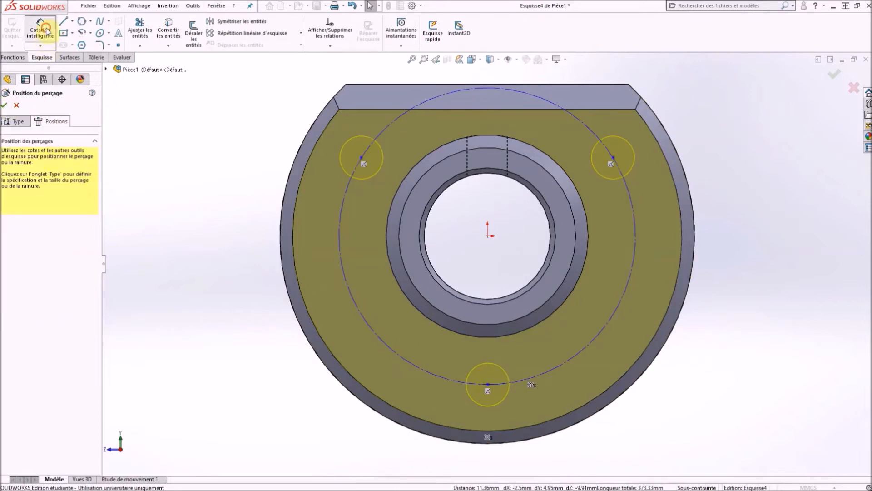
pyautogui.click(348, 285)
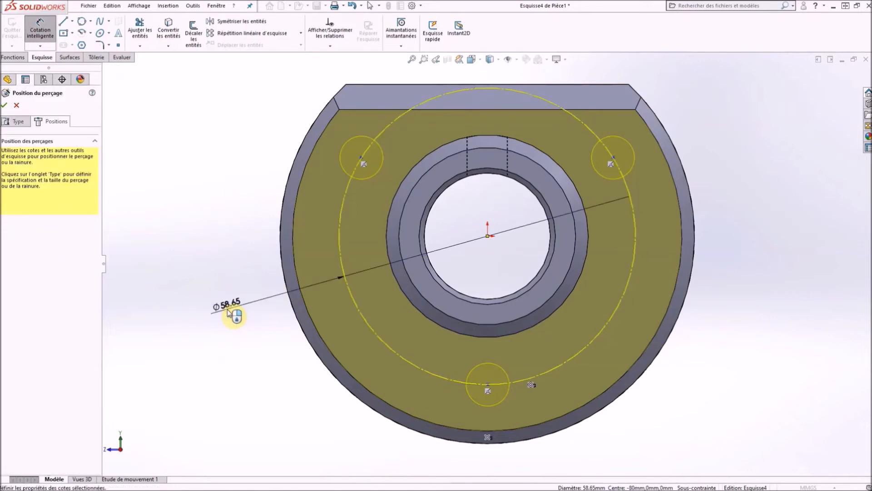
pyautogui.click(230, 312)
pyautogui.write('60')
pyautogui.press('Return')
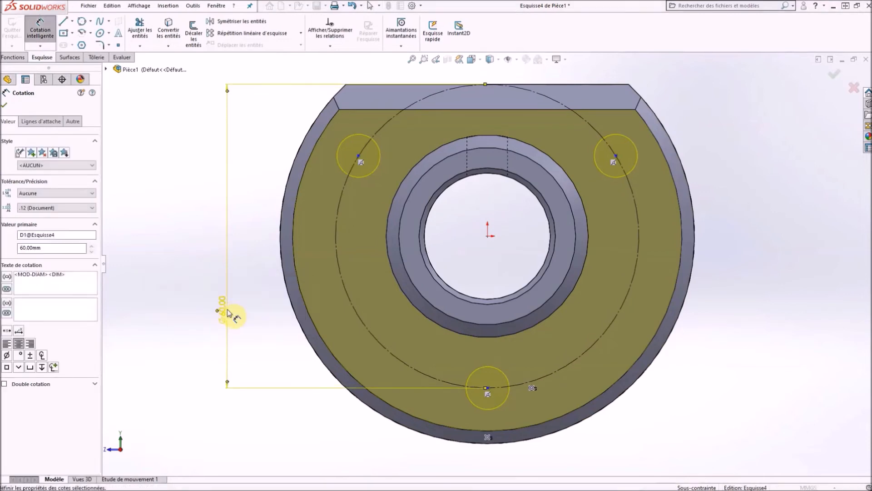
pyautogui.click(5, 106)
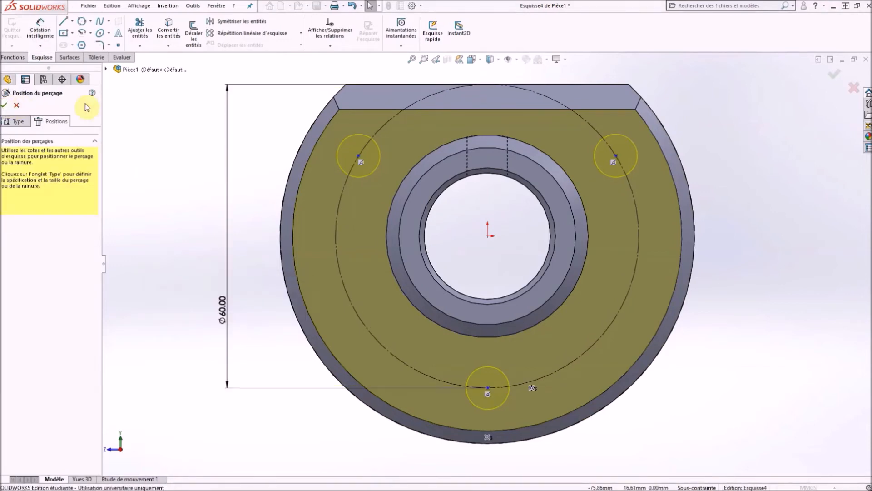
# - Draw a chain of centerlines linking the bore centre with the three hole centres, and make the one opposite the flat vertical
pyautogui.click(72, 20)
pyautogui.click(66, 44)
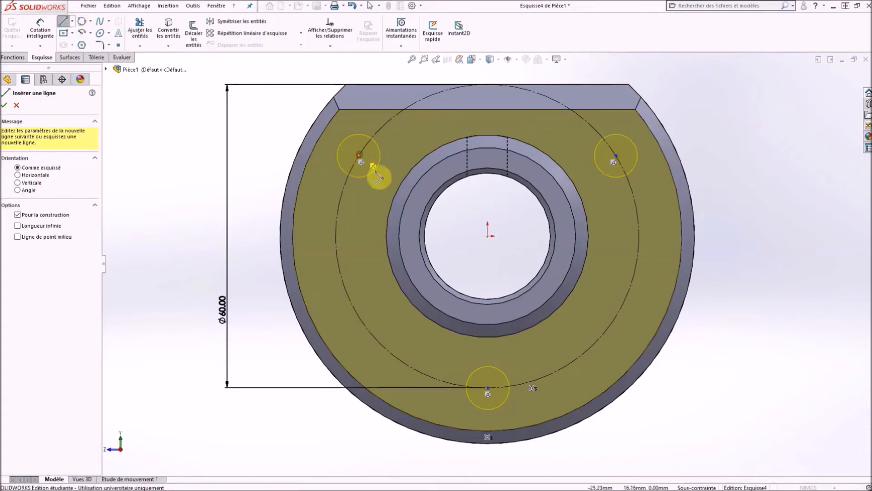
pyautogui.click(359, 157)
pyautogui.click(488, 235)
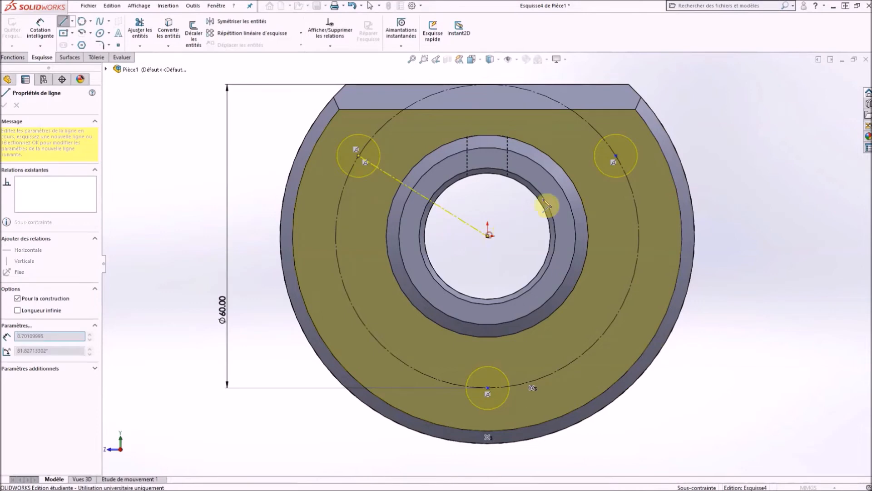
pyautogui.click(616, 156)
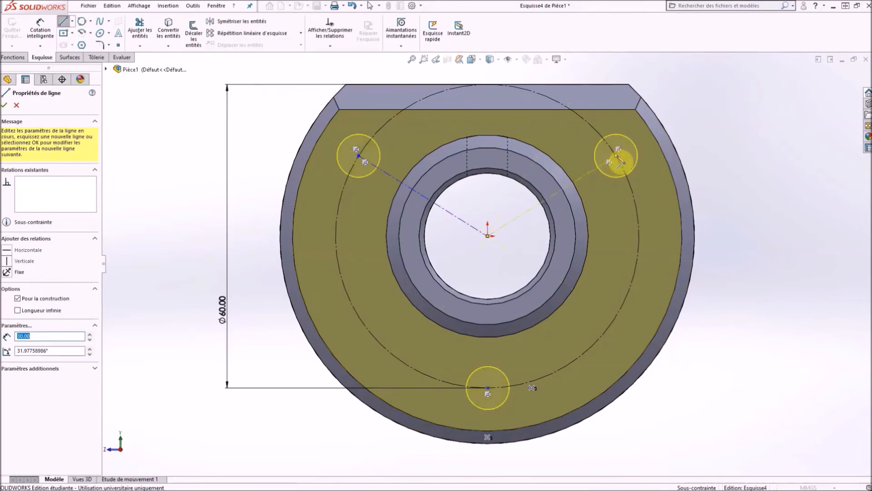
pyautogui.click(488, 389)
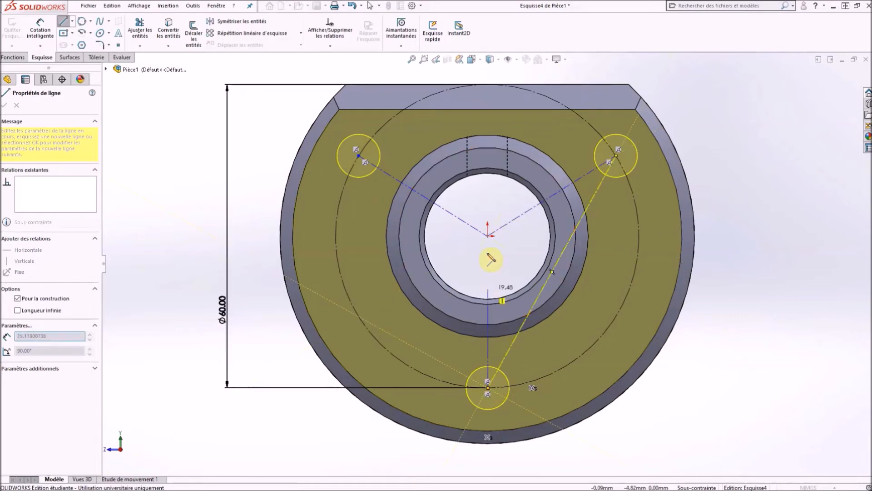
pyautogui.click(488, 236)
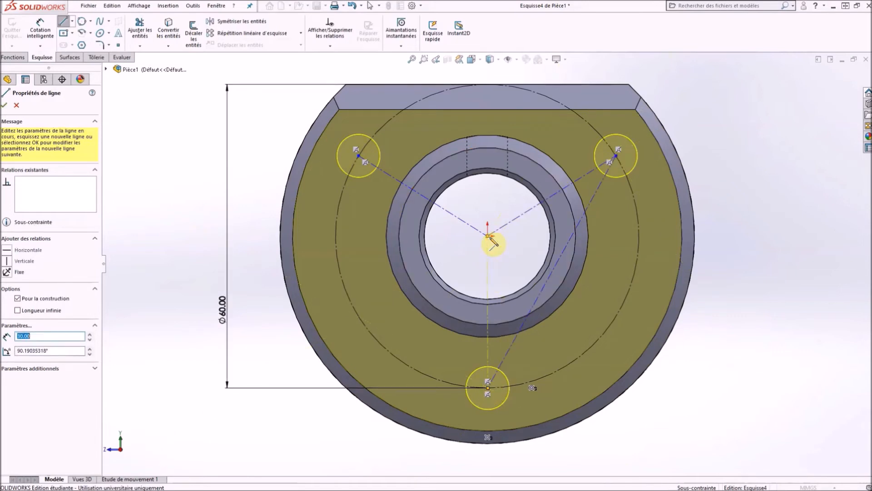
pyautogui.press('Escape')
pyautogui.click(488, 273)
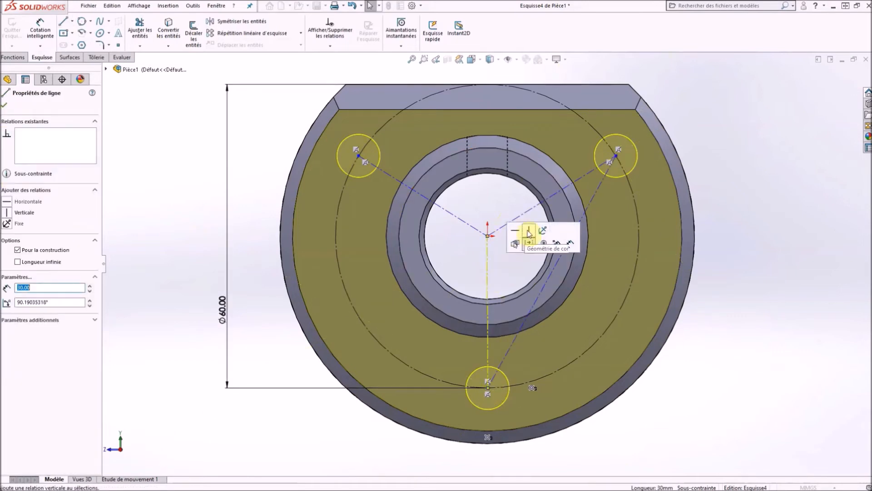
pyautogui.click(4, 106)
# - Set the angle between the vertical centerline and the upper-left hole's centerline to 120°
pyautogui.click(43, 29)
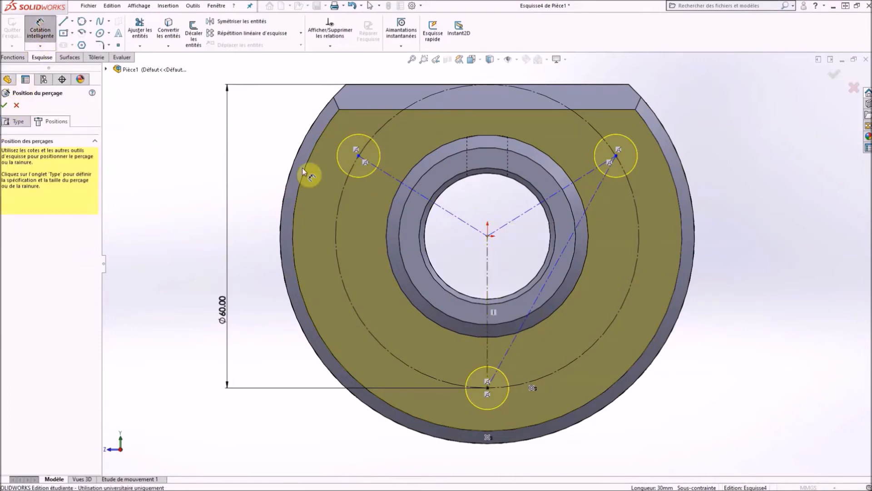
pyautogui.click(402, 182)
pyautogui.click(487, 298)
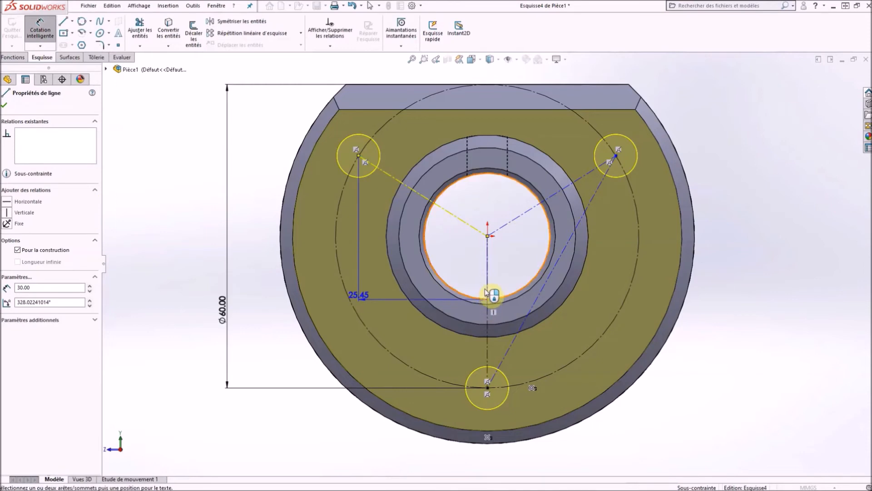
pyautogui.click(380, 307)
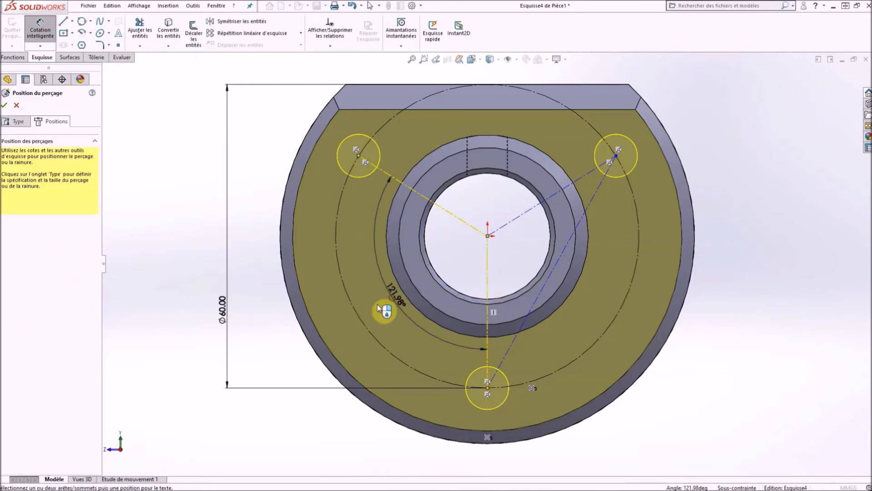
pyautogui.write('120')
pyautogui.press('Return')
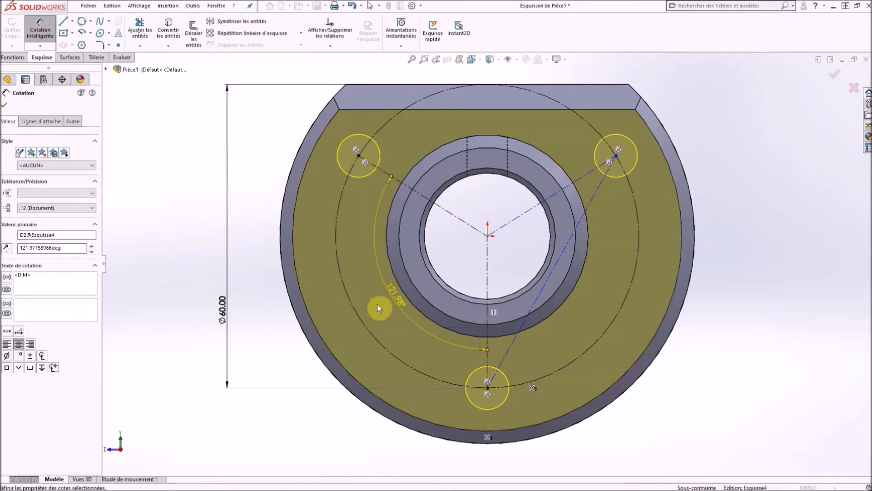
# - Set the angle between the vertical centerline and the upper-right hole's centerline to 120°
pyautogui.click(581, 177)
pyautogui.click(488, 278)
pyautogui.click(513, 270)
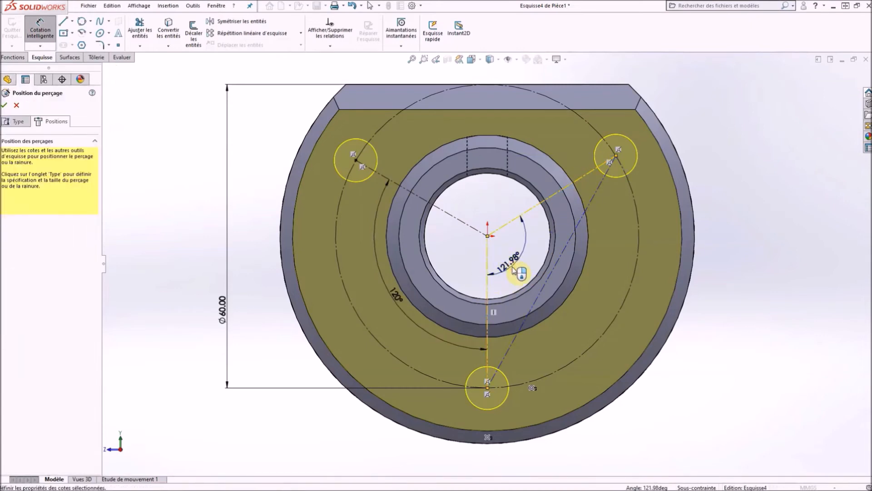
pyautogui.write('120')
pyautogui.press('Return')
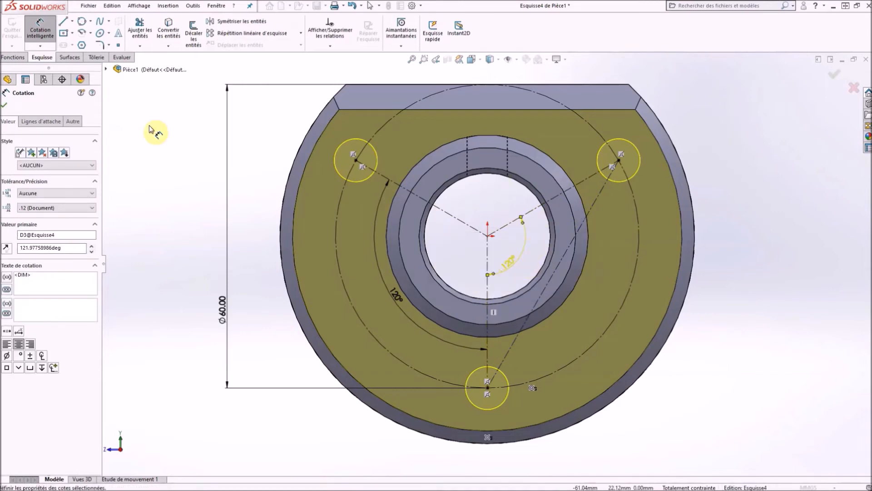
pyautogui.click(5, 107)
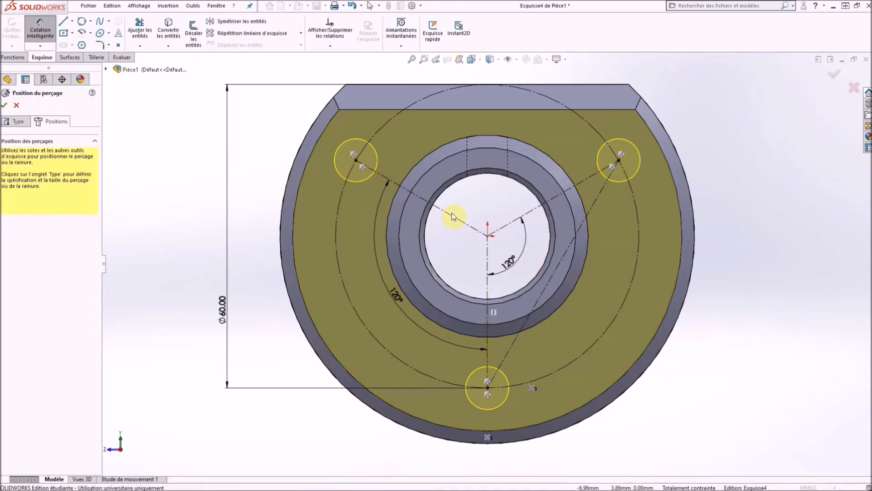
# - Delete the extra centerline joining the upper-right and lower holes, and complete the three-hole feature
pyautogui.click(596, 200)
pyautogui.press('Delete')
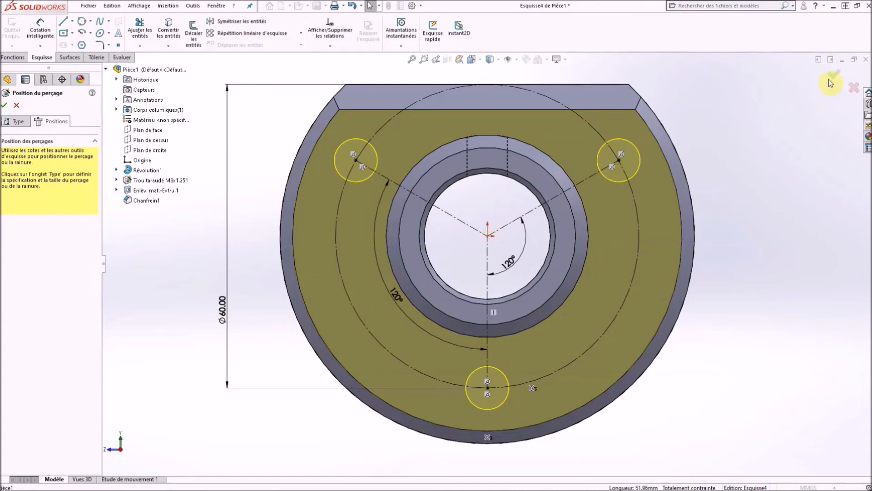
pyautogui.click(832, 75)
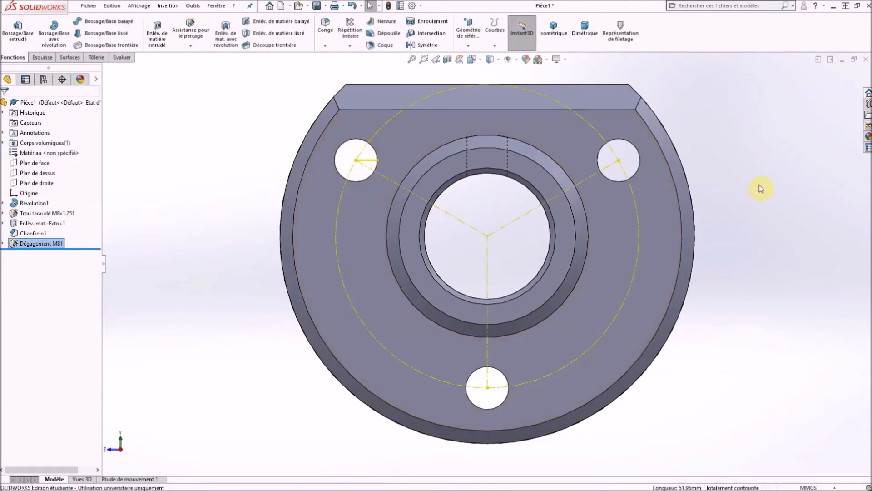
pyautogui.click(707, 189)
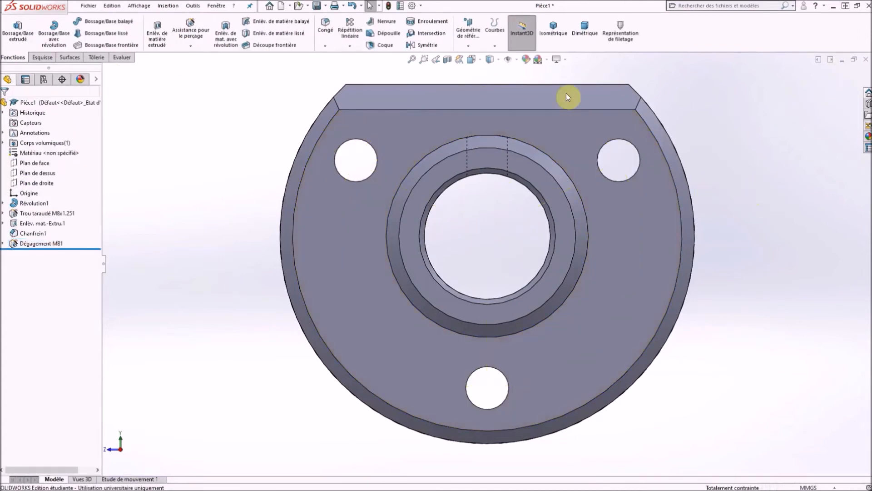
# - Show the part in isometric view, dismiss the Canon scan utility window, and assign the Acier non allié material
pyautogui.click(553, 27)
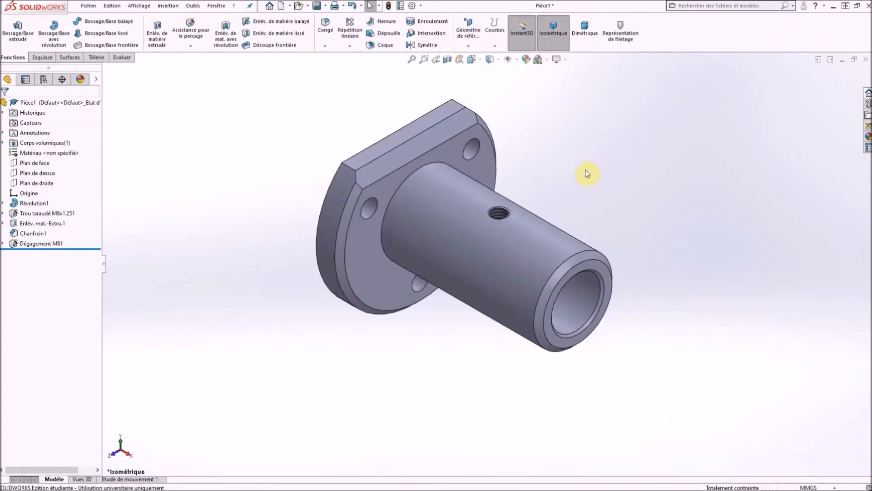
pyautogui.scroll(1, 585, 170)
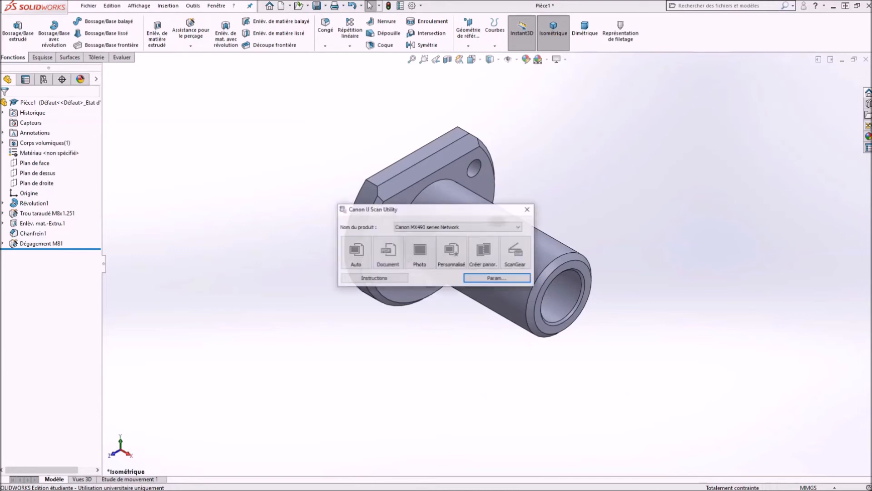
pyautogui.click(527, 211)
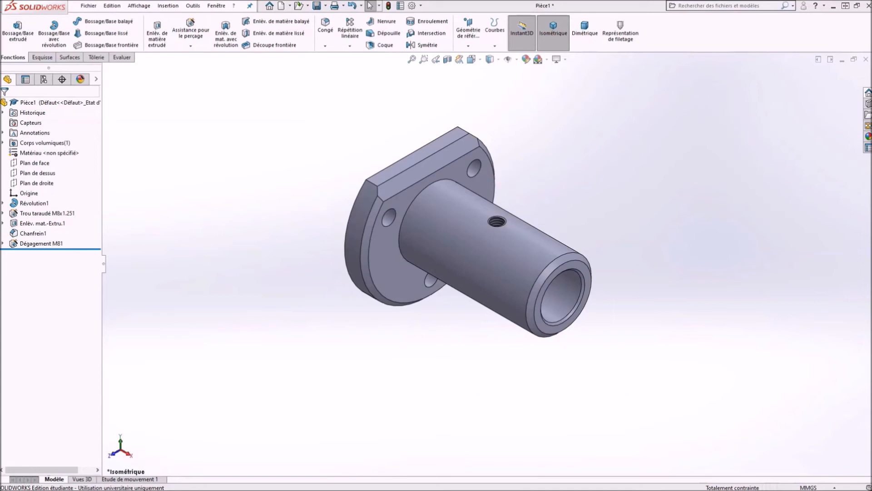
pyautogui.click(51, 154)
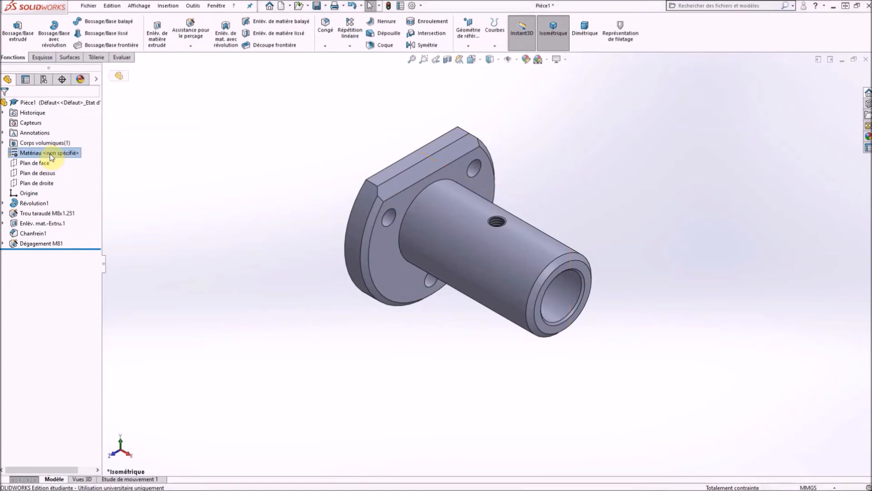
pyautogui.rightClick(51, 157)
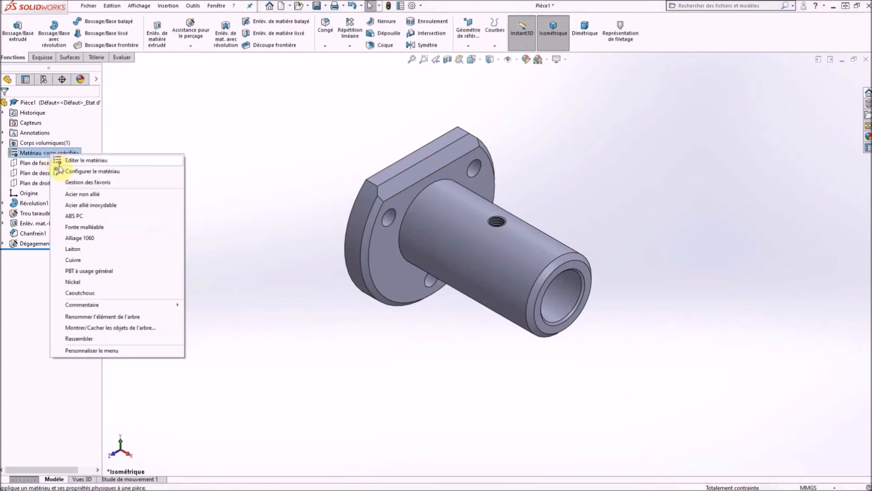
pyautogui.click(90, 197)
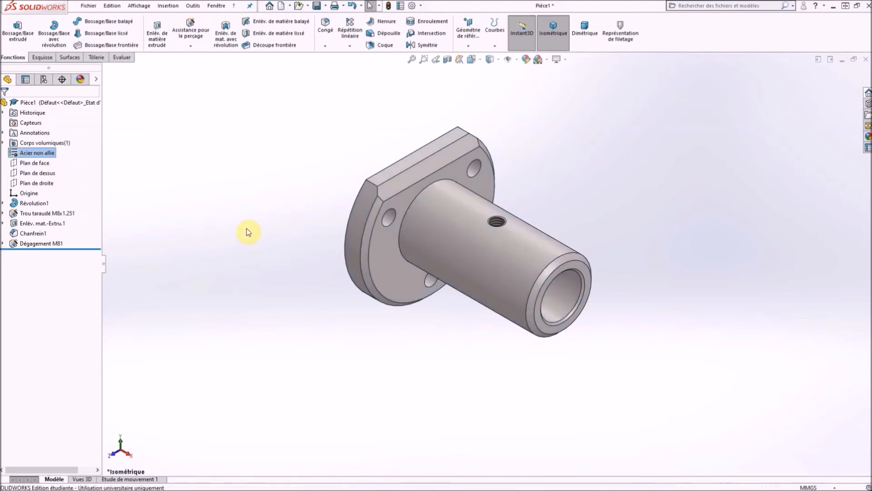
# - Save the part as "SUPPORT DE PERCEUSE - pied de colonne REP 2" in the support de perçeuse Master V folder
pyautogui.click(316, 6)
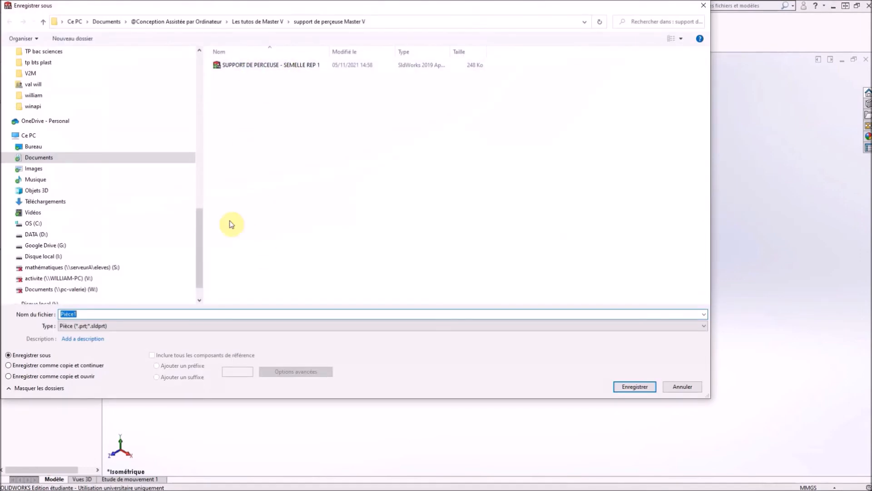
pyautogui.click(295, 69)
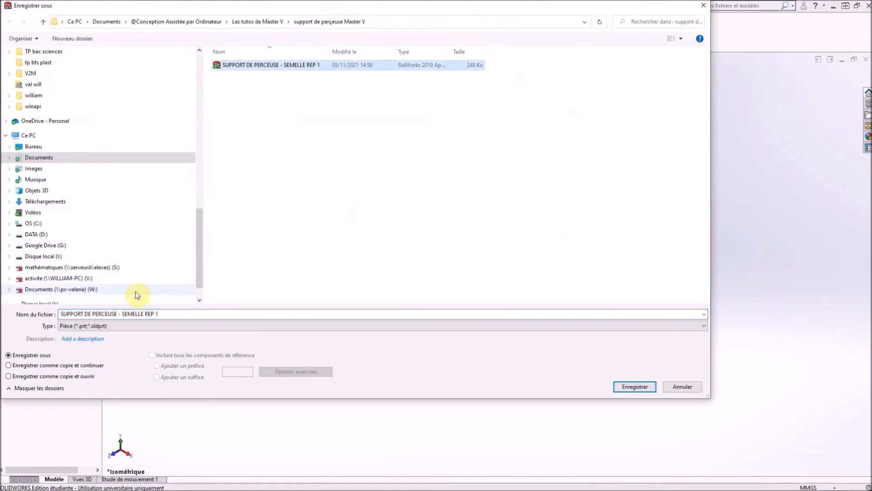
pyautogui.click(134, 313)
pyautogui.click(134, 313)
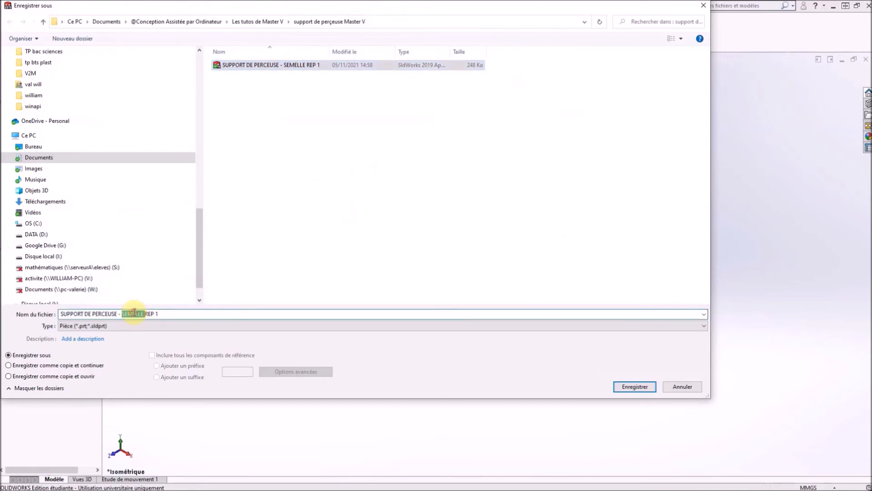
pyautogui.write('pied de colonne')
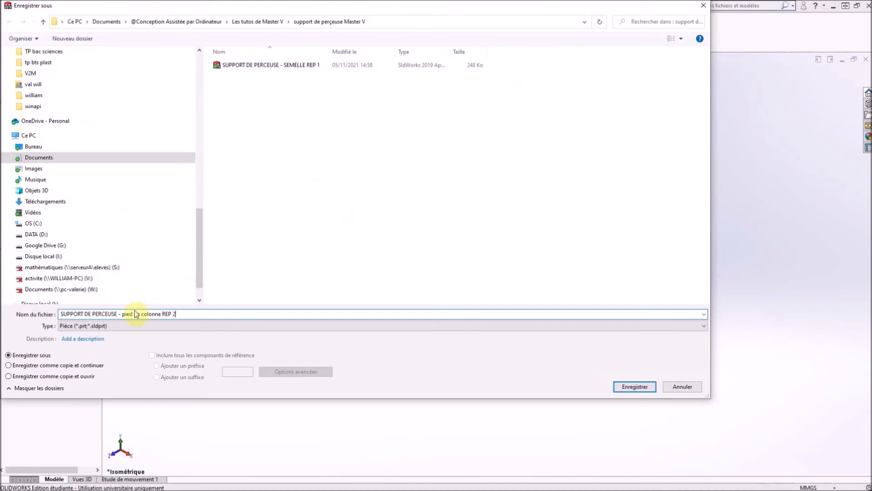
pyautogui.click(634, 386)
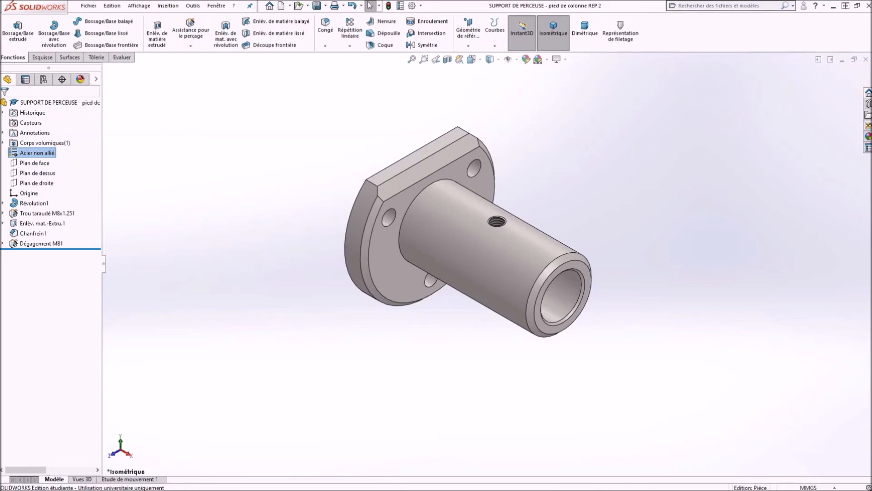
# - Switch to the support de perceuse Master V PDF in Acrobat Reader and examine the chamfered cylindrical rod's drawing on page 5
pyautogui.moveTo(0, 95); pyautogui.dragTo(501, 24)
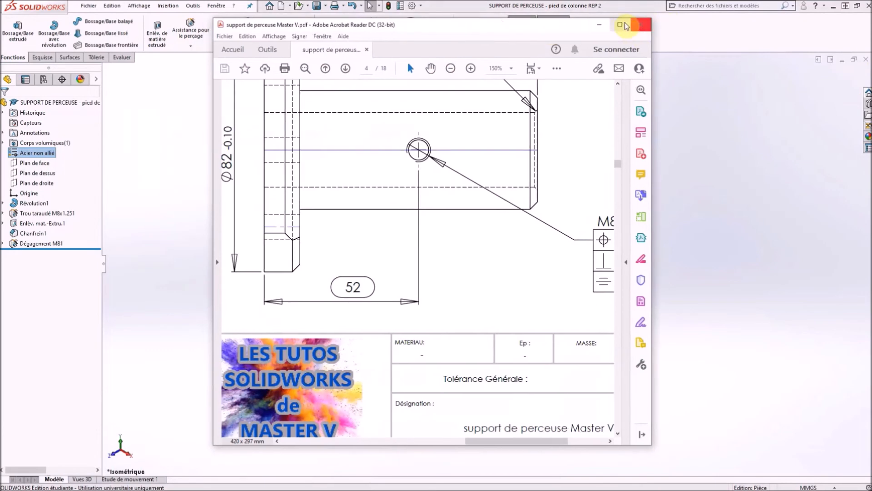
pyautogui.click(620, 24)
pyautogui.scroll(-5, 458, 174)
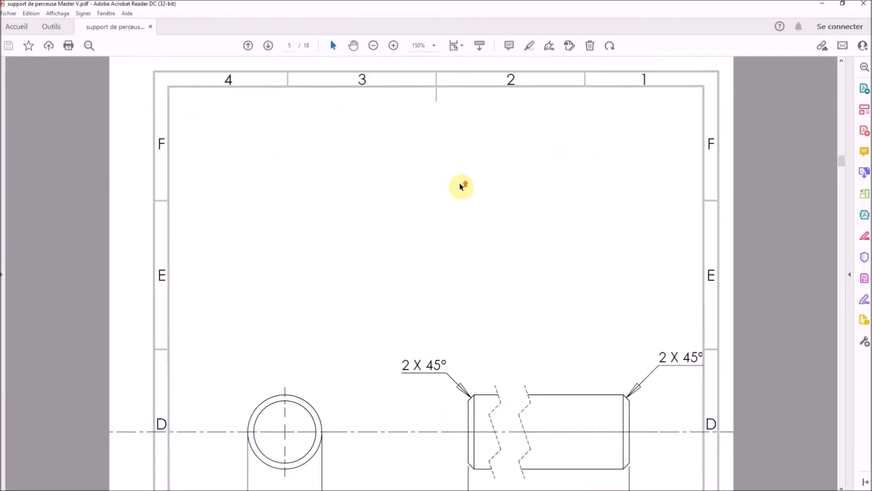
pyautogui.scroll(-3, 461, 186)
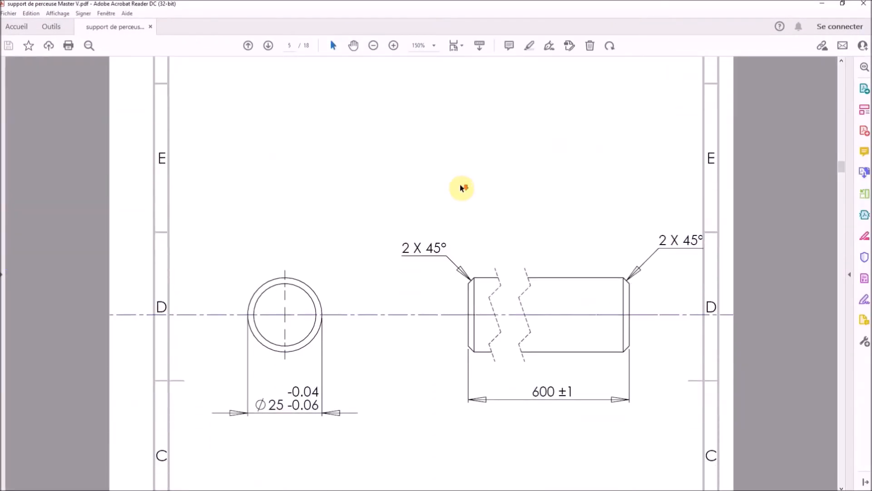
pyautogui.scroll(-1, 461, 186)
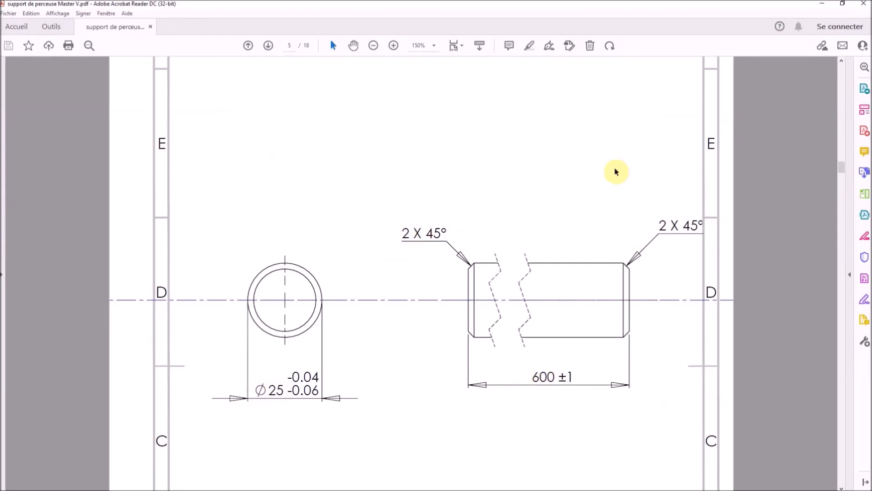
# - Switch back to SOLIDWORKS, close the column foot part and create a new part document
pyautogui.moveTo(676, 6); pyautogui.dragTo(0, 73)
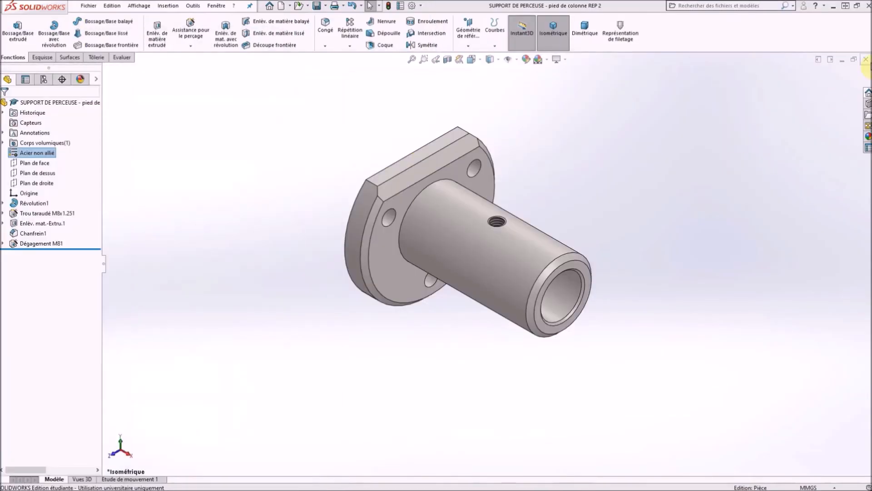
pyautogui.click(866, 60)
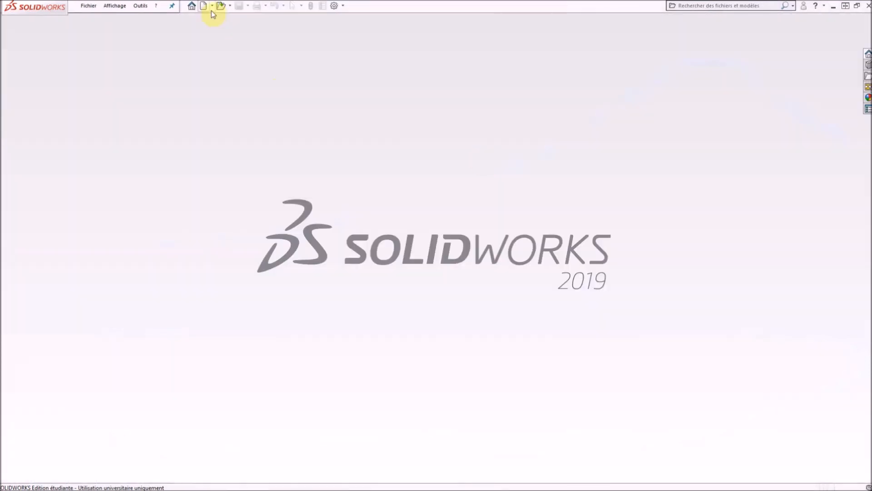
pyautogui.click(205, 9)
pyautogui.click(260, 151)
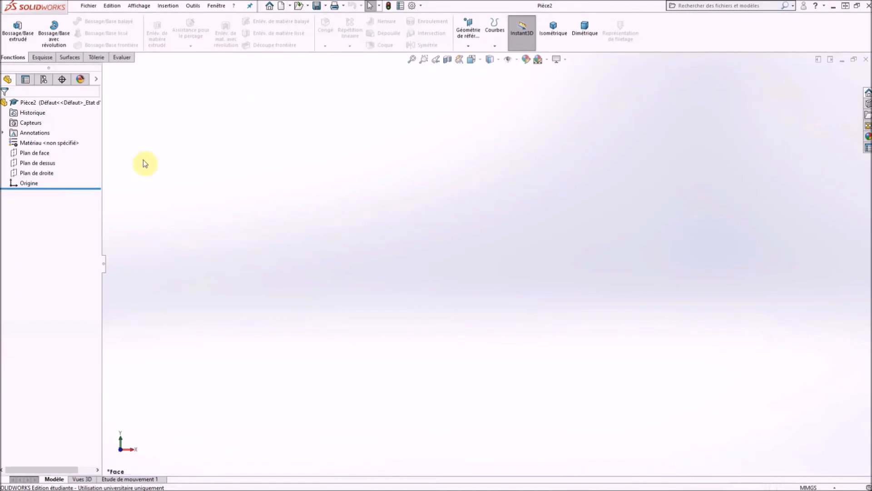
# - Start a sketch on Plan de face and draw a horizontal centerline about 136 mm long, extending left from the origin
pyautogui.click(40, 153)
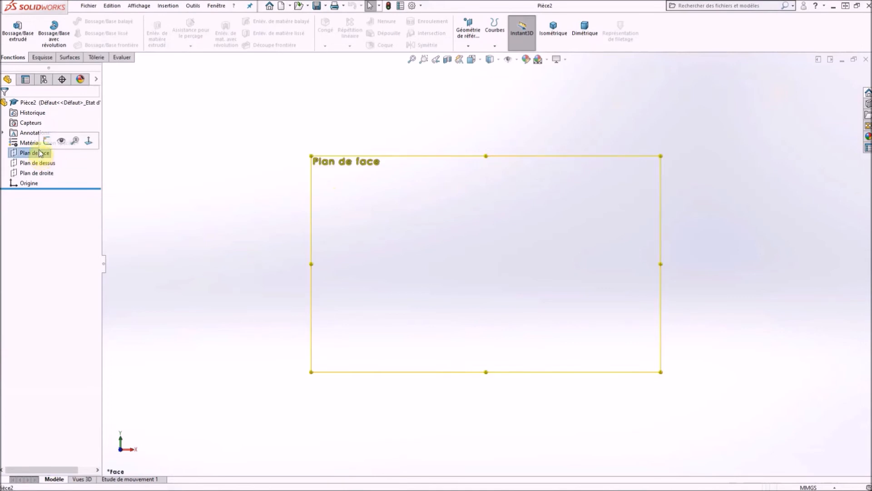
pyautogui.click(47, 140)
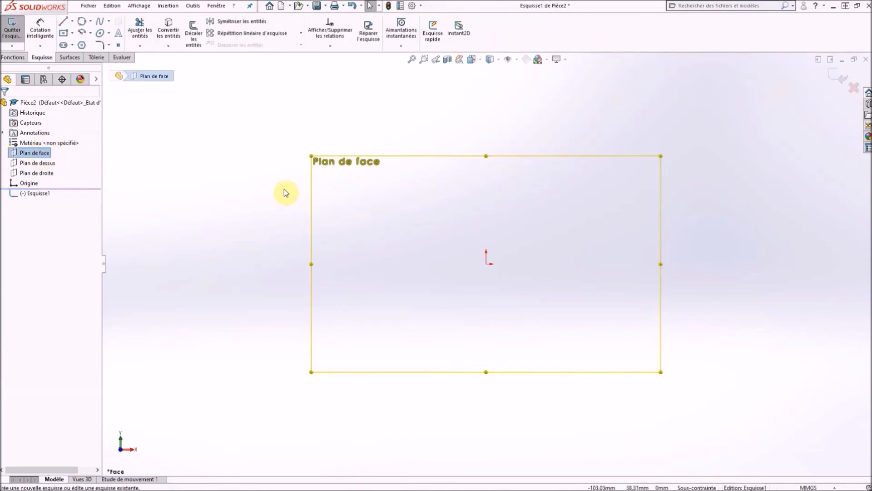
pyautogui.click(72, 22)
pyautogui.click(66, 42)
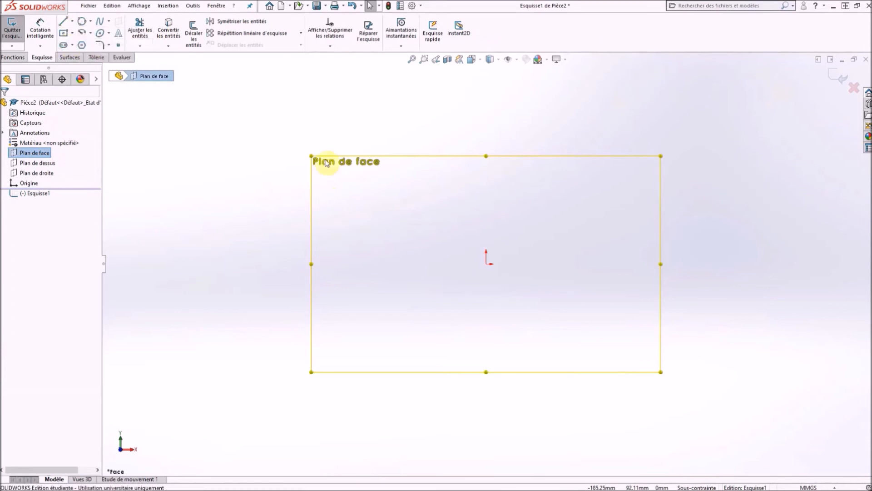
pyautogui.click(487, 267)
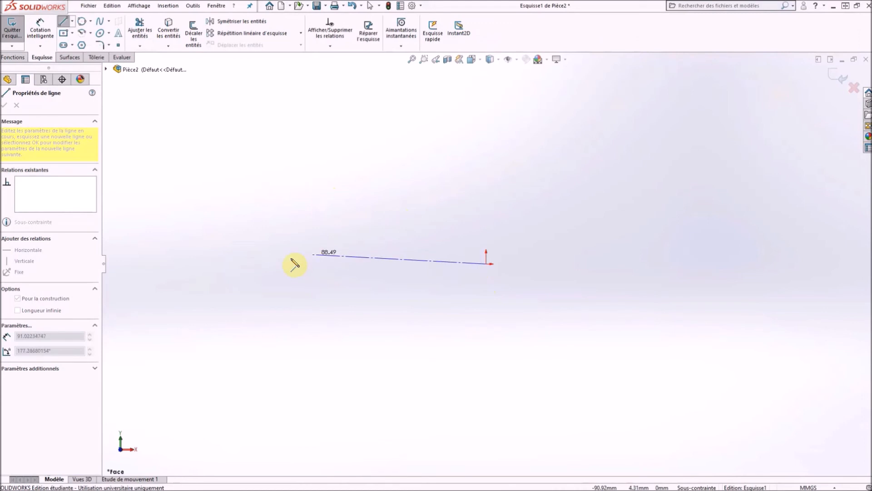
pyautogui.click(219, 264)
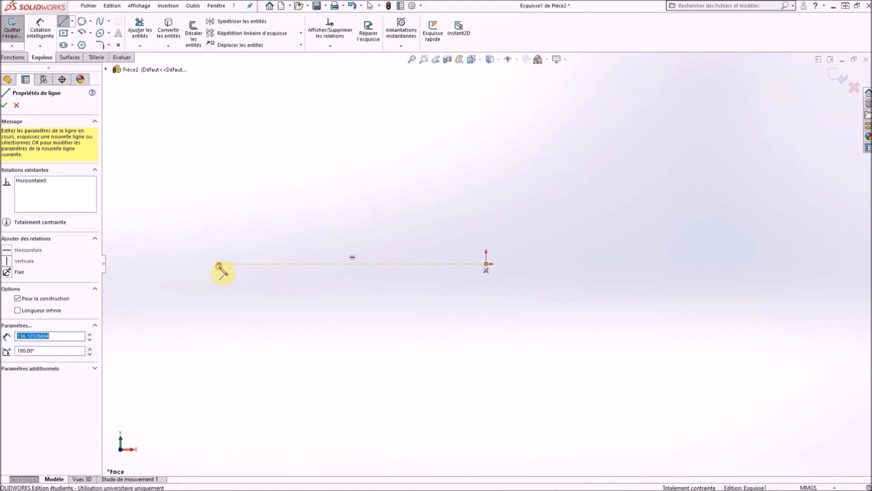
pyautogui.press('Escape')
pyautogui.press('Escape')
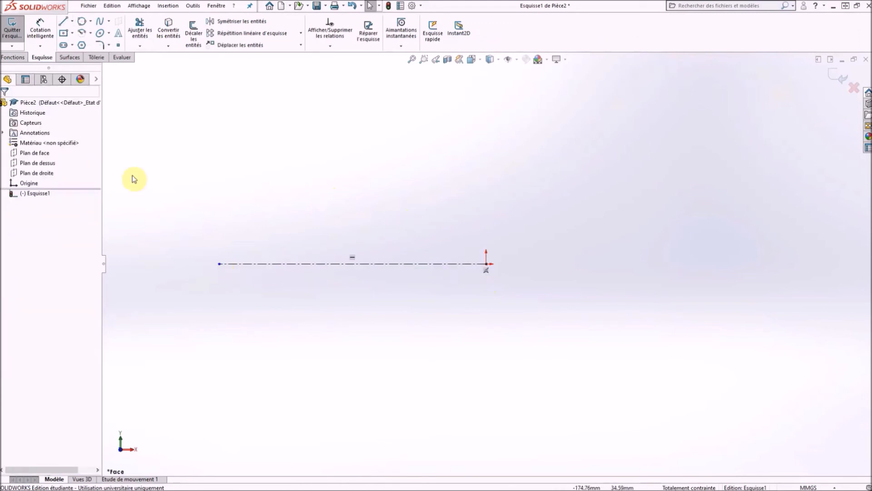
# - Dimension the horizontal centerline's length and set it to 600 mm
pyautogui.click(48, 37)
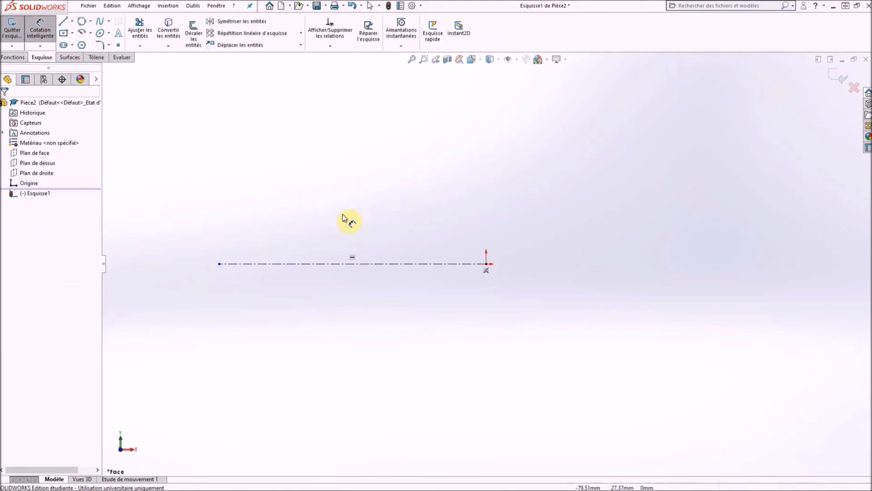
pyautogui.click(395, 265)
pyautogui.click(356, 308)
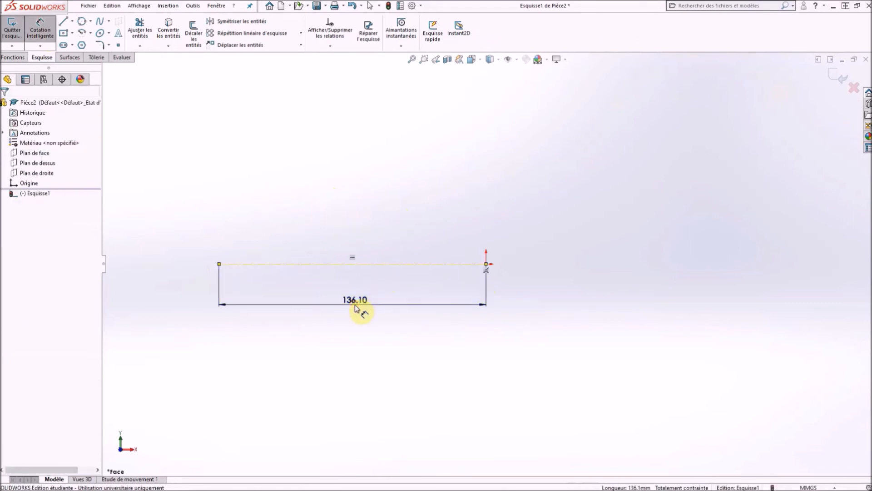
pyautogui.write('600')
pyautogui.press('Return')
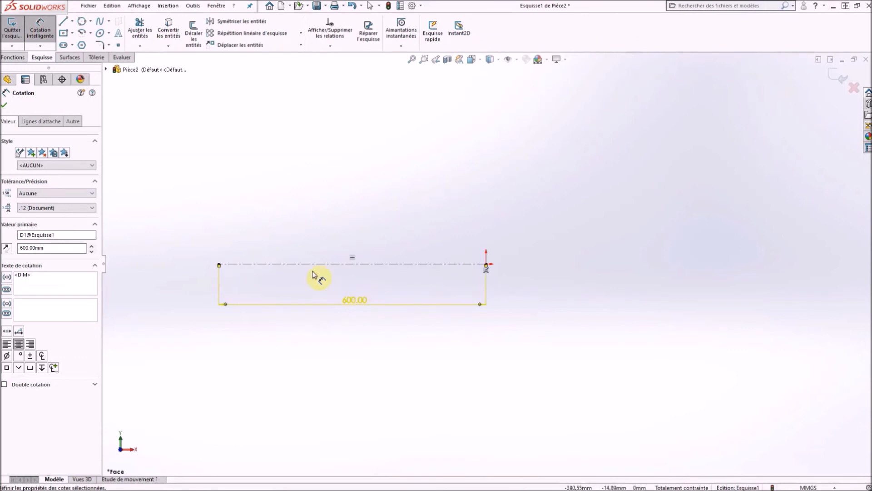
pyautogui.press('Escape')
pyautogui.press('Escape')
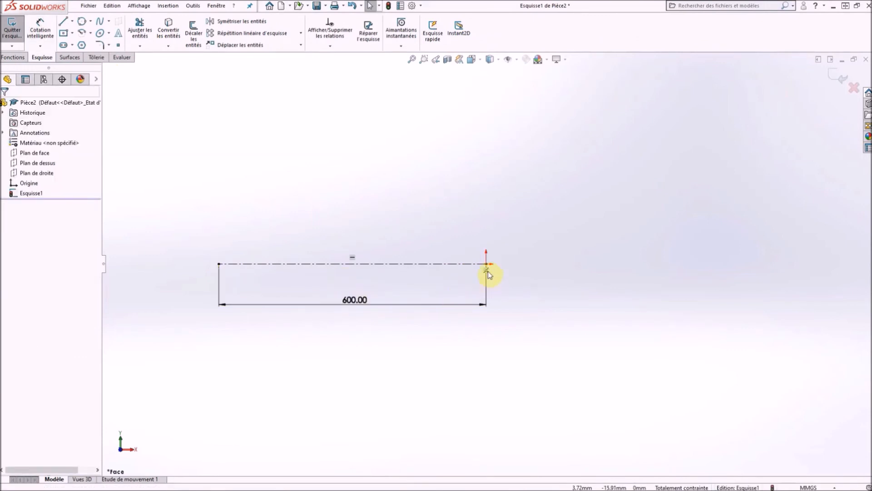
# - Delete the coincident relation tying the centerline's right endpoint to the origin, and move the line down and right off the origin
pyautogui.click(487, 271)
pyautogui.press('Delete')
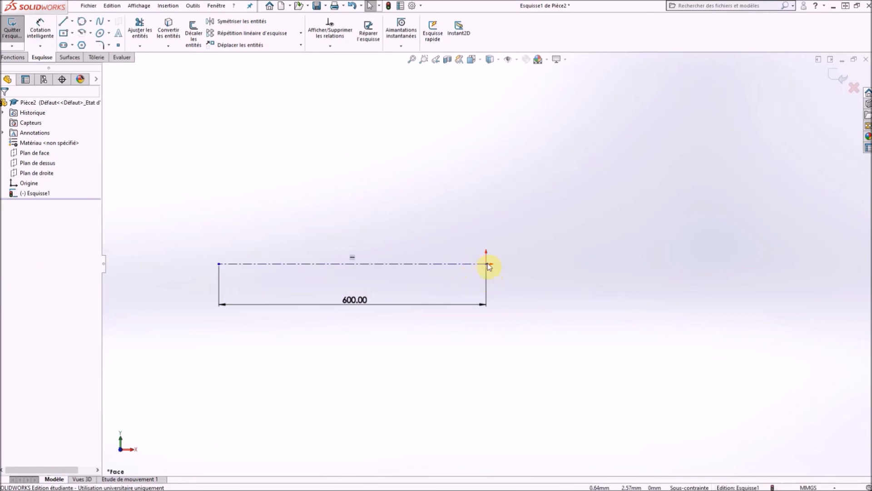
pyautogui.moveTo(487, 264); pyautogui.dragTo(544, 282)
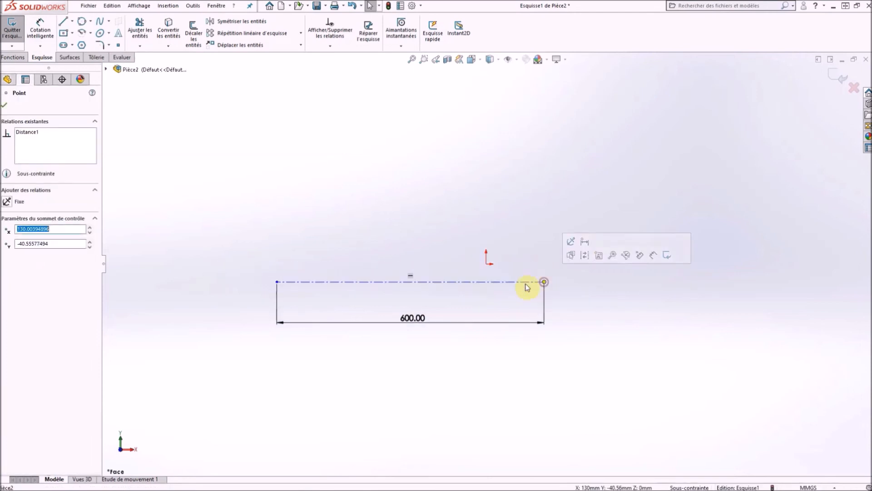
pyautogui.click(519, 262)
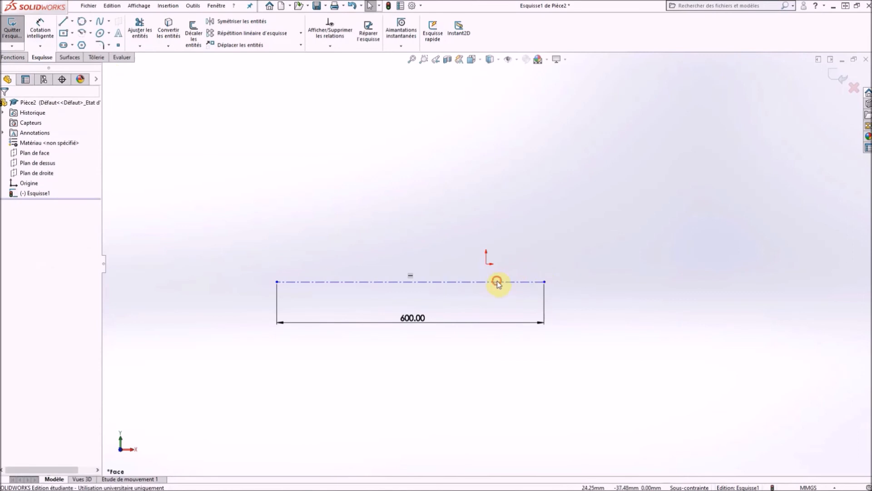
# - Add a midpoint relation (Point milieu) between the 600 mm centerline and the origin
pyautogui.click(497, 282)
pyautogui.click(487, 264)
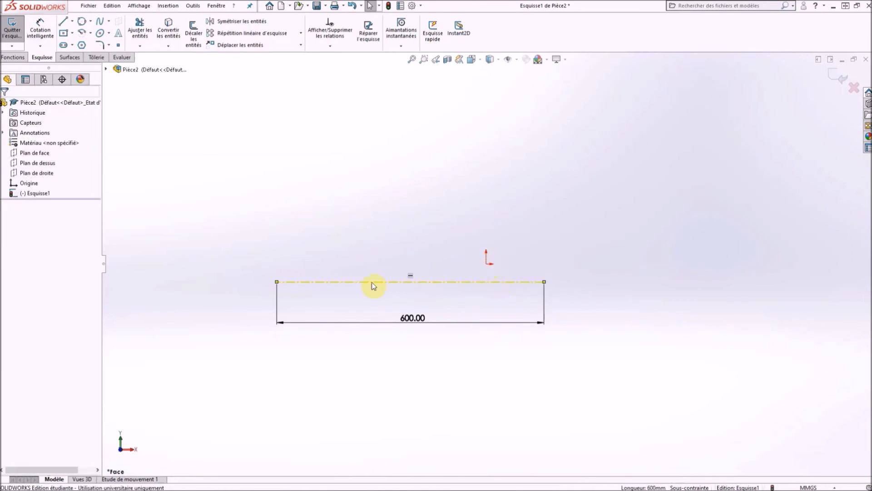
pyautogui.keyDown('ctrl'); pyautogui.click(372, 282); pyautogui.keyUp('ctrl')
pyautogui.click(7, 253)
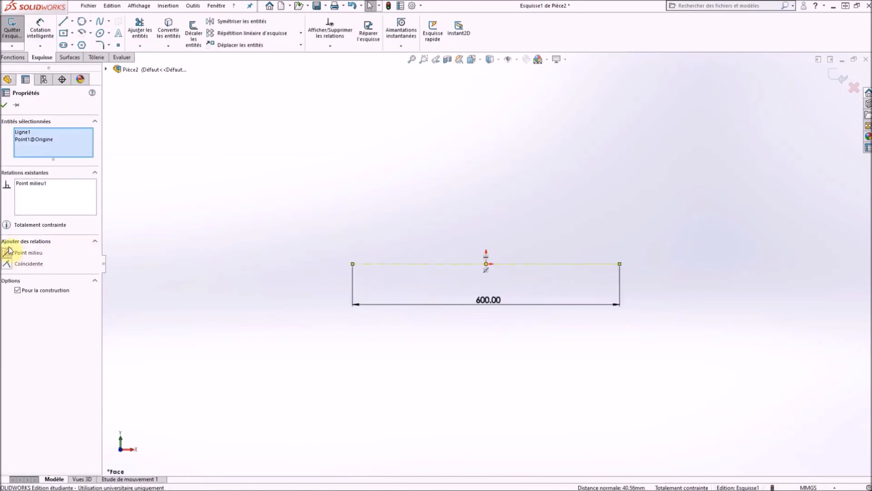
pyautogui.click(4, 105)
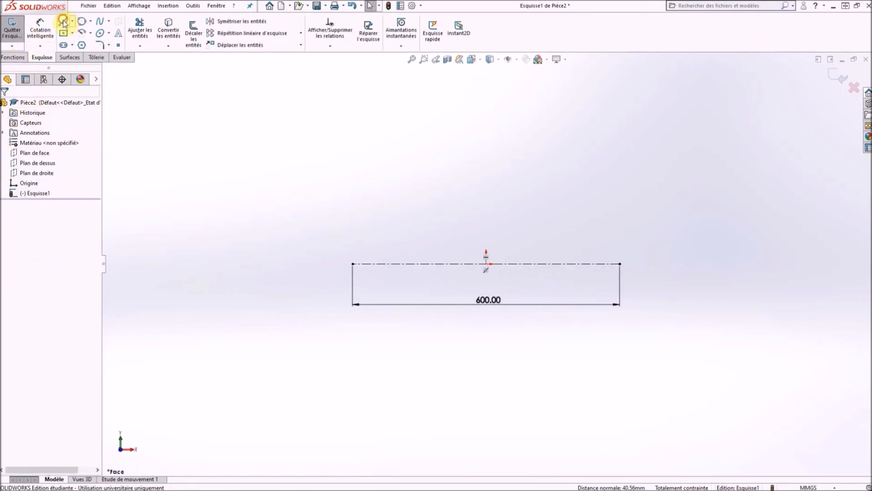
# - Sketch a three-sided open profile about 130 mm high above the centerline, joining its left and right endpoints with two vertical lines and a horizontal one
pyautogui.click(63, 21)
pyautogui.click(353, 264)
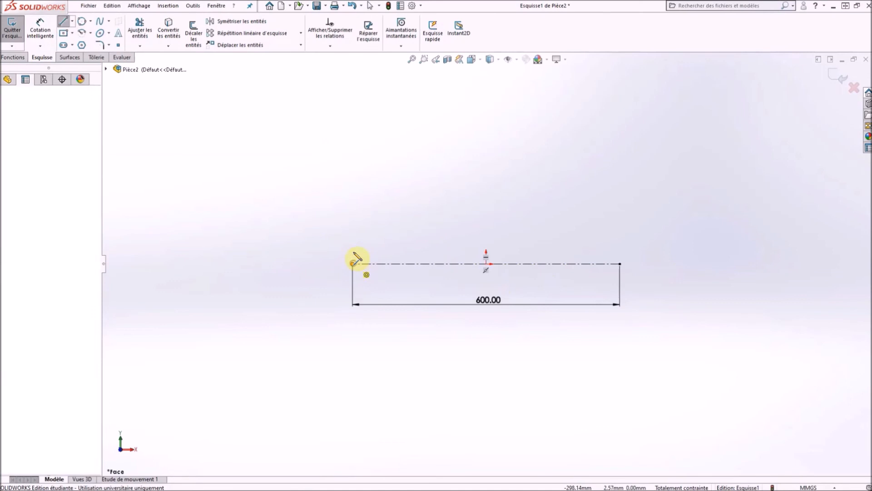
pyautogui.click(353, 206)
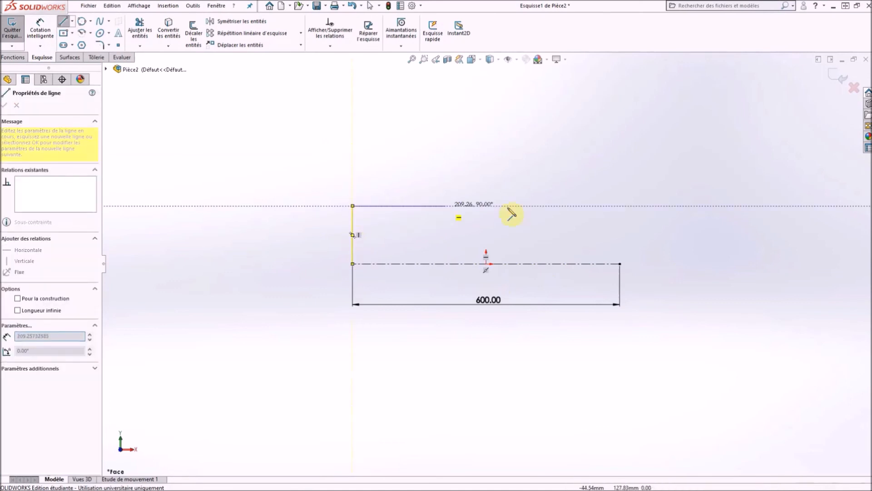
pyautogui.click(620, 206)
pyautogui.click(620, 263)
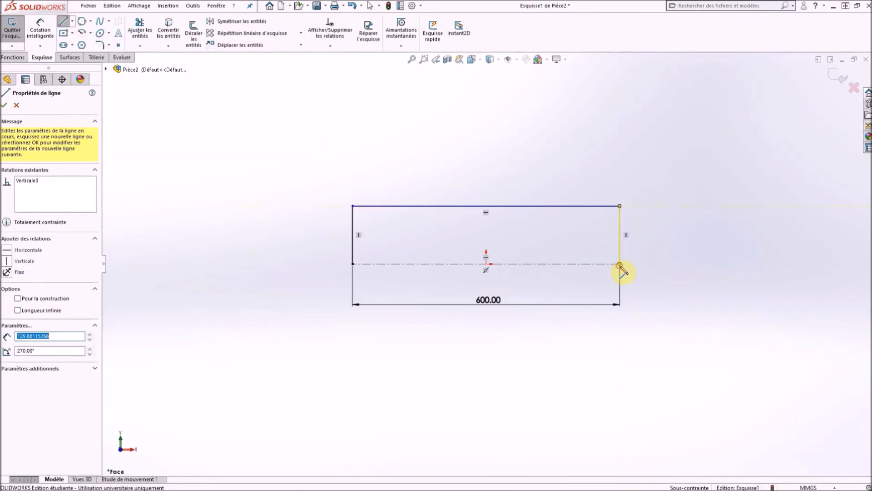
pyautogui.press('Escape')
# - Dimension the profile's upper line to the centerline as a diameter and set it to 25 mm
pyautogui.click(40, 29)
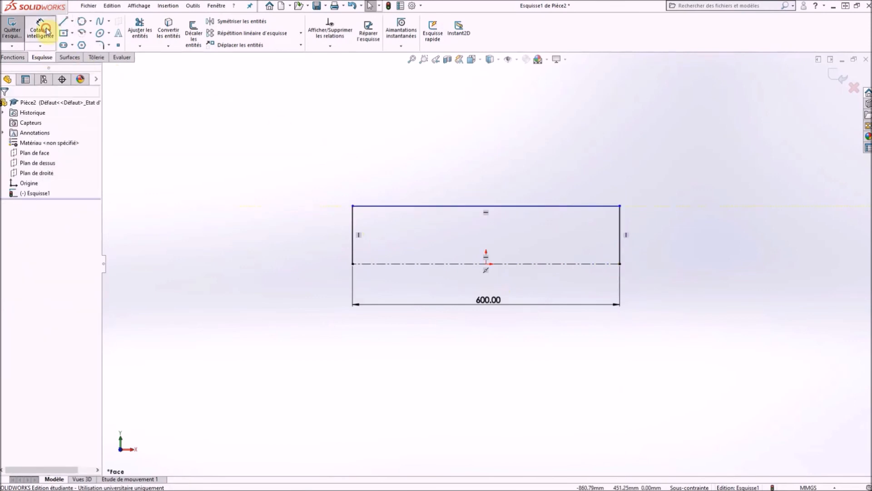
pyautogui.click(394, 207)
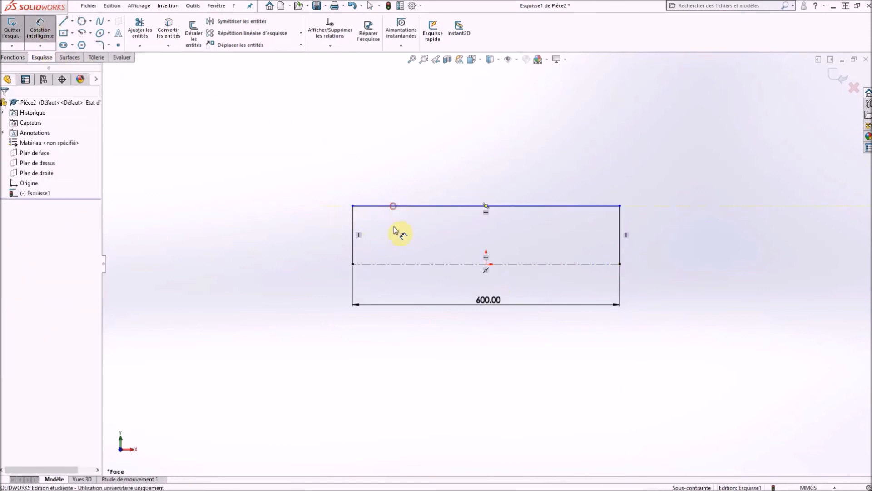
pyautogui.click(406, 263)
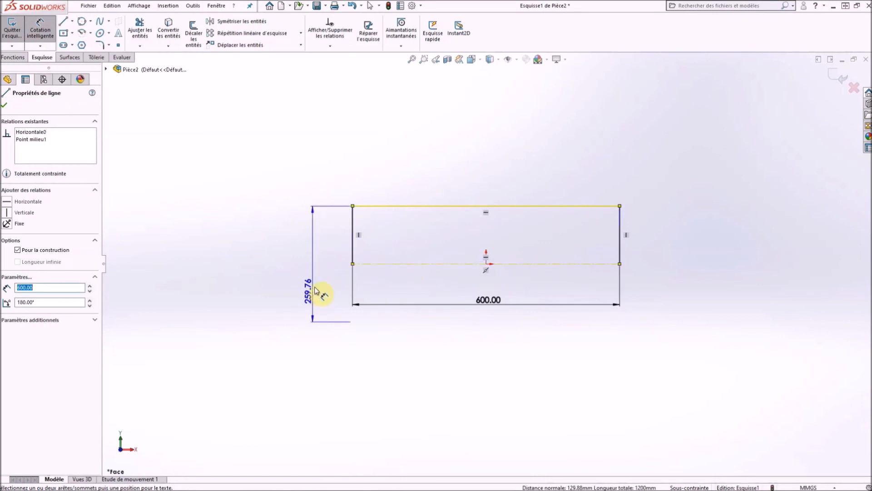
pyautogui.click(318, 285)
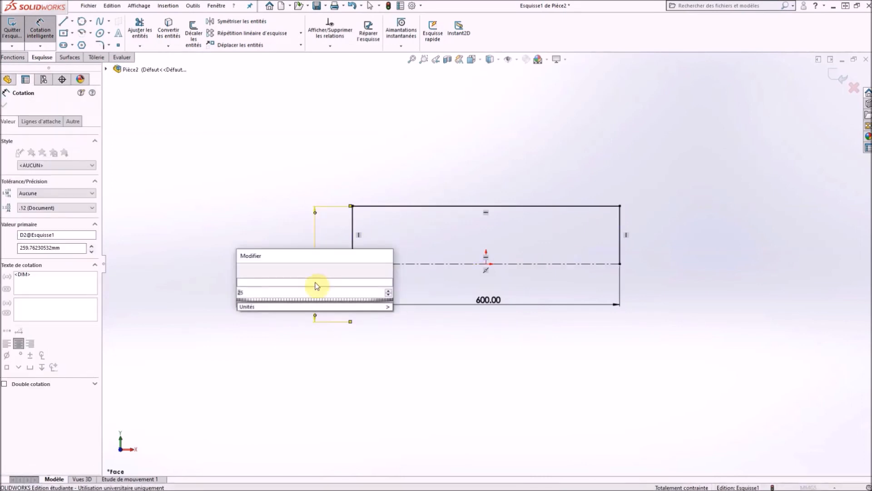
pyautogui.write('25')
pyautogui.press('Return')
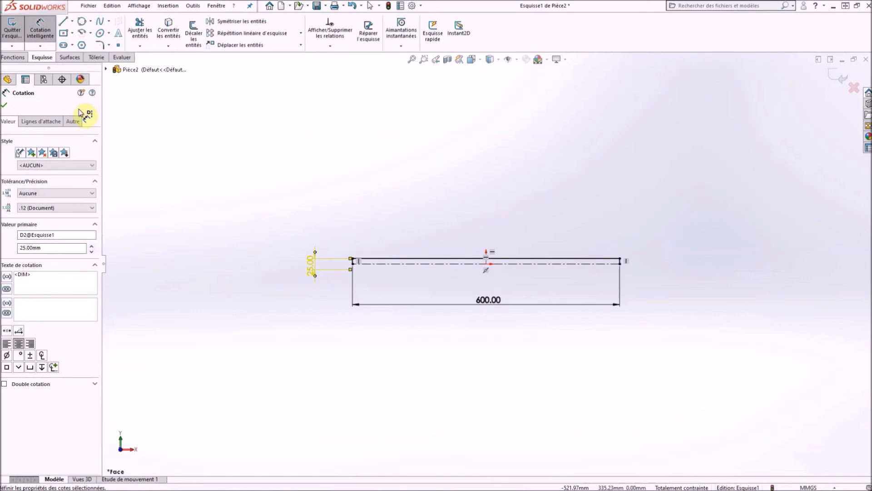
pyautogui.click(4, 107)
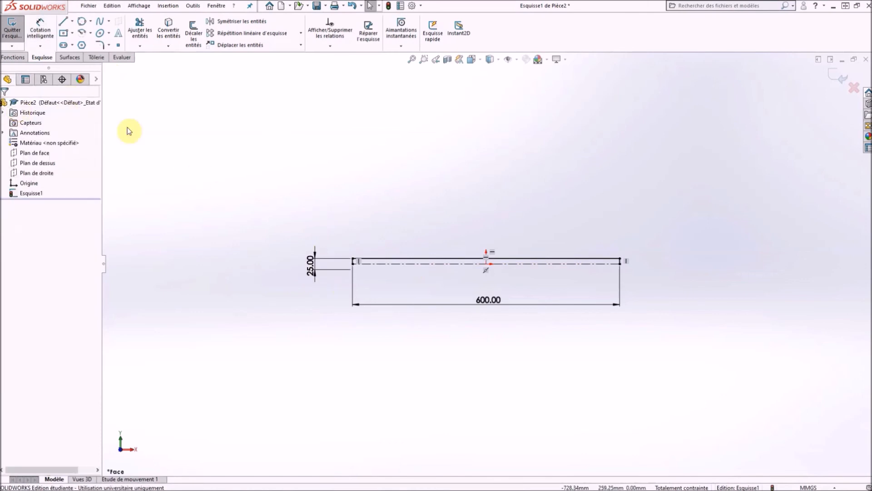
# - Revolve the profile 360° around the centerline into a solid rod, letting the open sketch be closed automatically
pyautogui.click(13, 57)
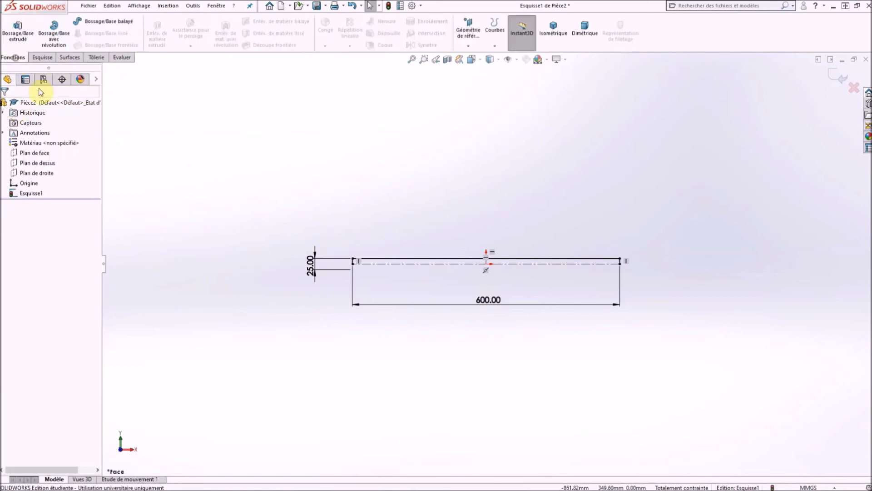
pyautogui.click(54, 34)
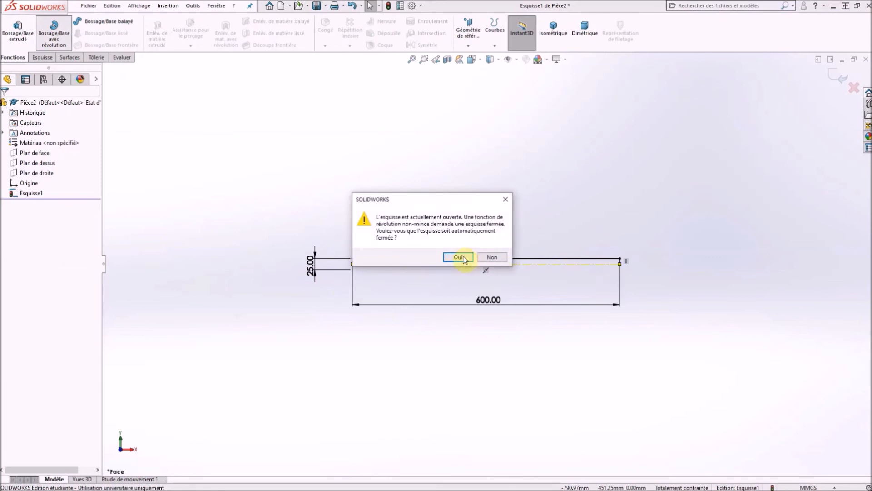
pyautogui.click(460, 257)
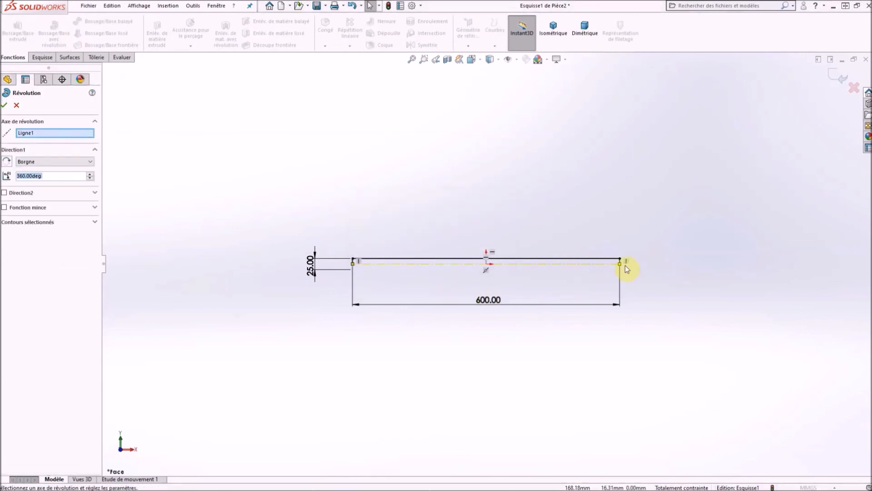
pyautogui.scroll(-3, 618, 273)
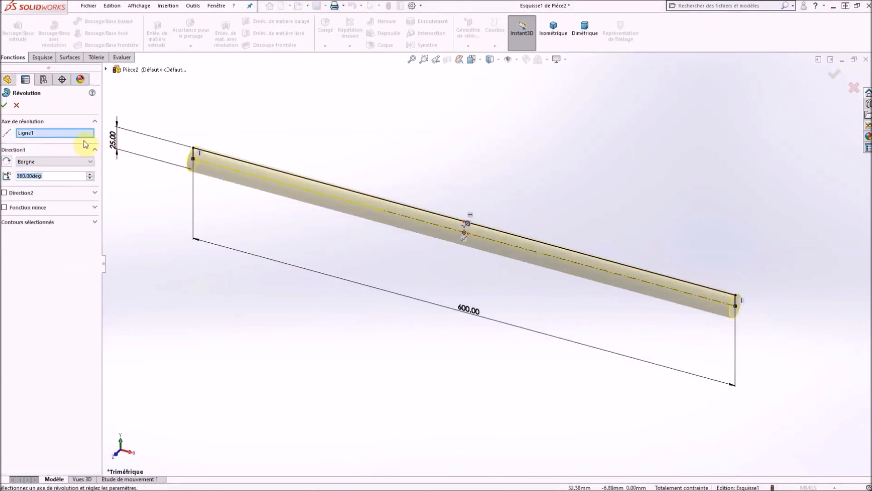
pyautogui.click(4, 105)
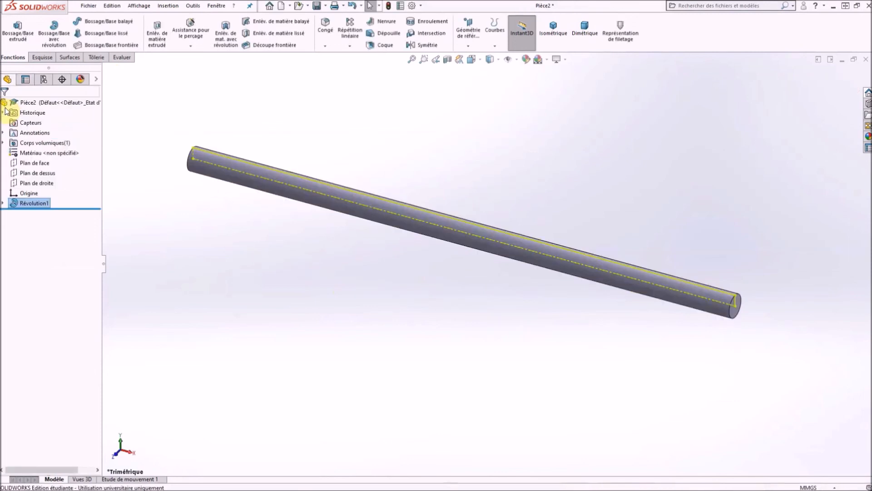
pyautogui.click(347, 160)
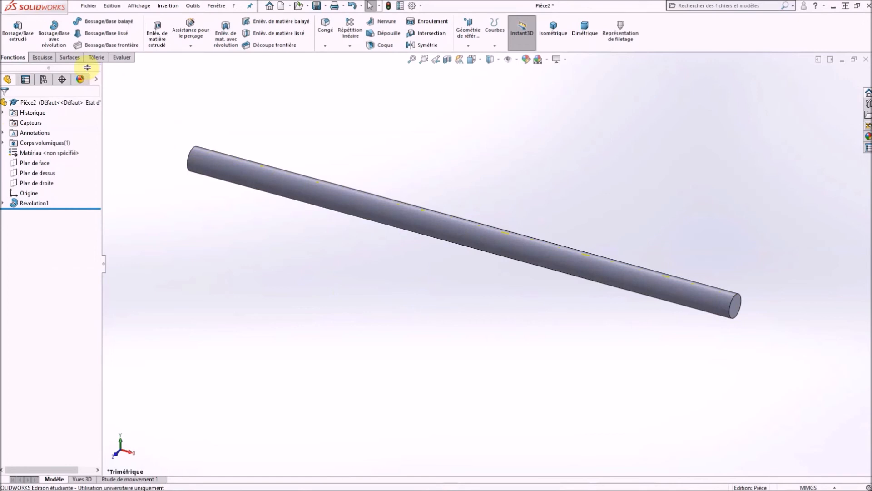
# - Chamfer the circular edges at both end faces of the rod with a 2 mm distance at 45°
pyautogui.click(325, 46)
pyautogui.click(330, 68)
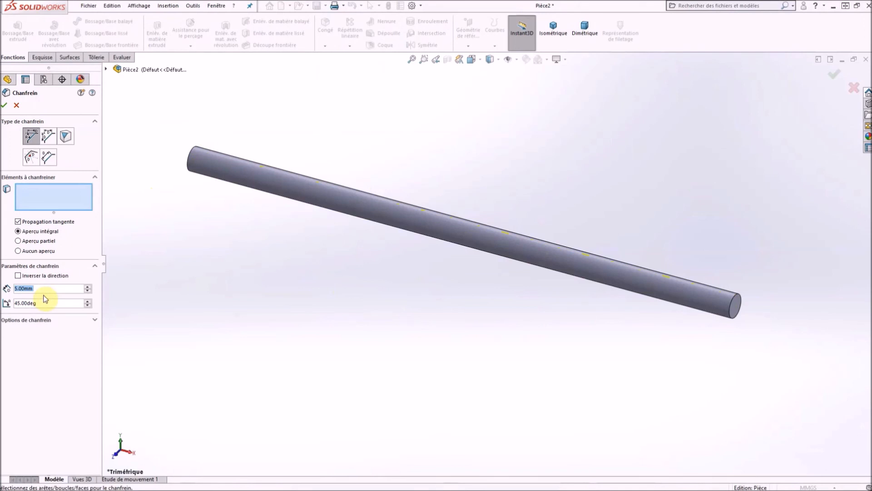
pyautogui.write('2')
pyautogui.press('Return')
pyautogui.scroll(-2, 752, 338)
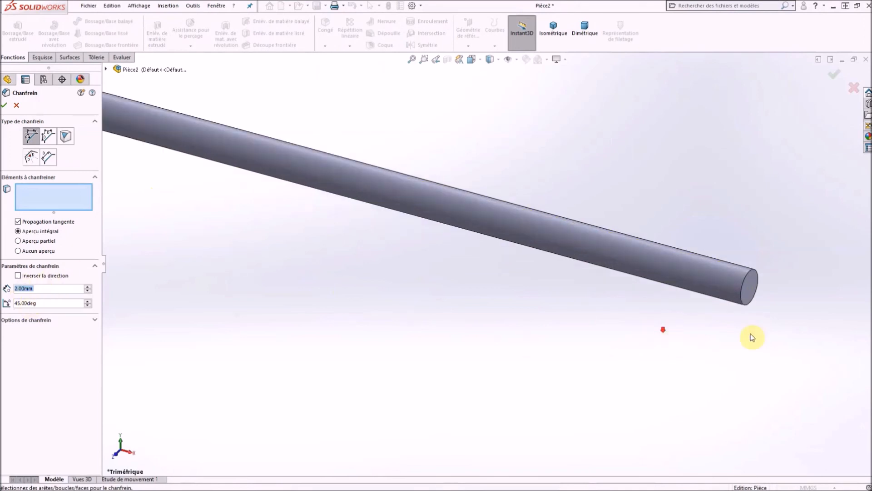
pyautogui.click(751, 294)
pyautogui.moveTo(384, 293); pyautogui.dragTo(414, 253, button='middle')
pyautogui.click(411, 245)
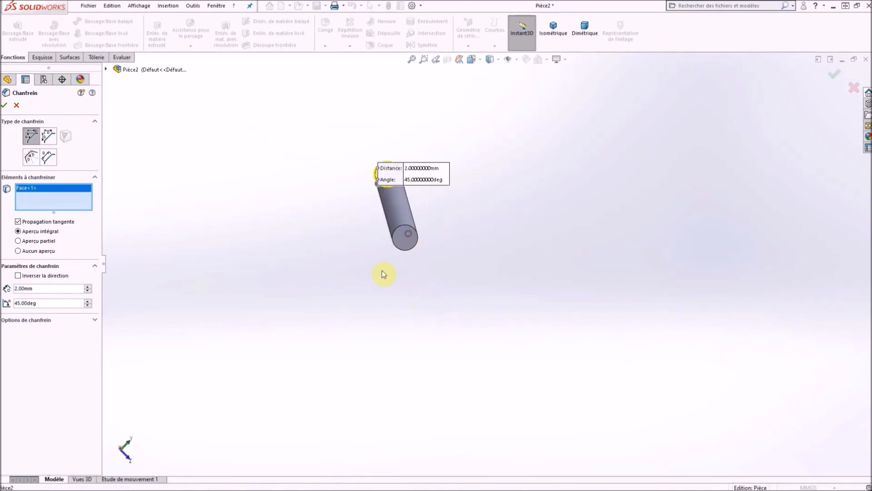
pyautogui.click(4, 106)
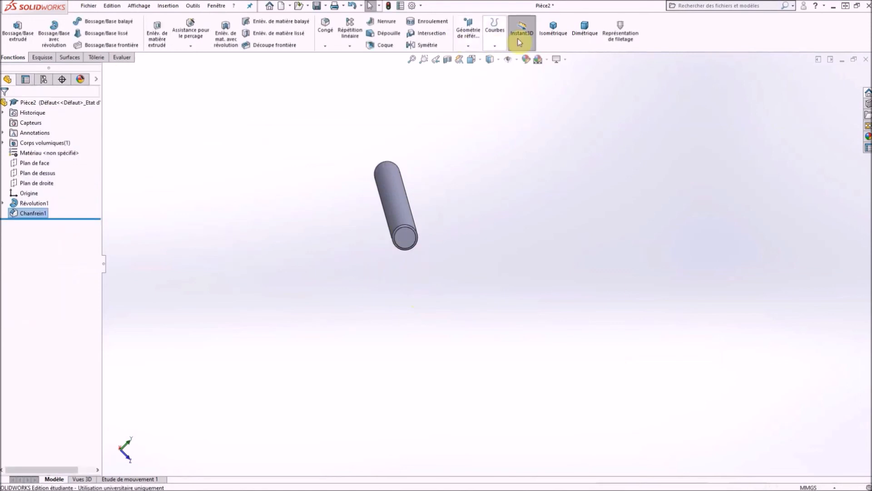
# - Show the rod in isometric view and assign it the material Acier allié inoxydable
pyautogui.click(553, 29)
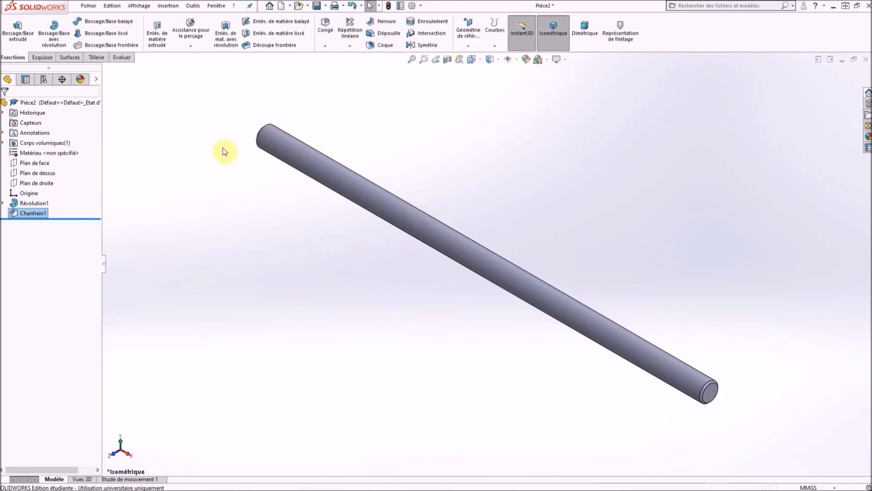
pyautogui.rightClick(64, 158)
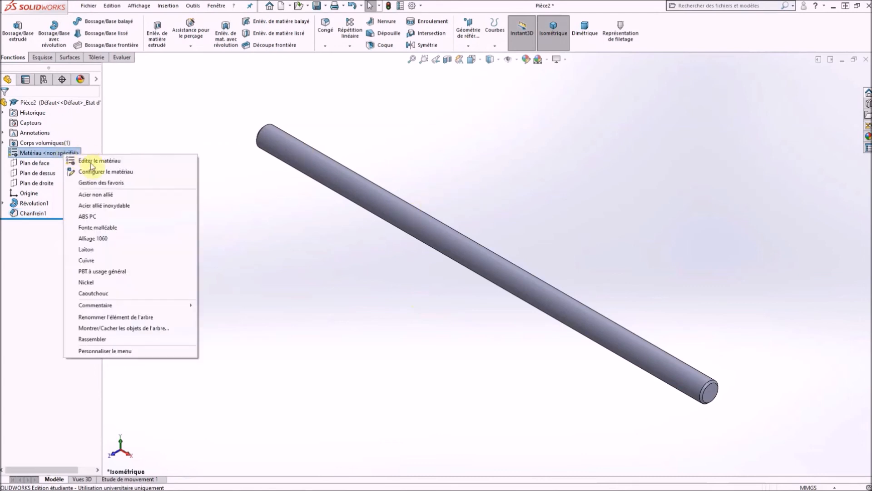
pyautogui.click(109, 206)
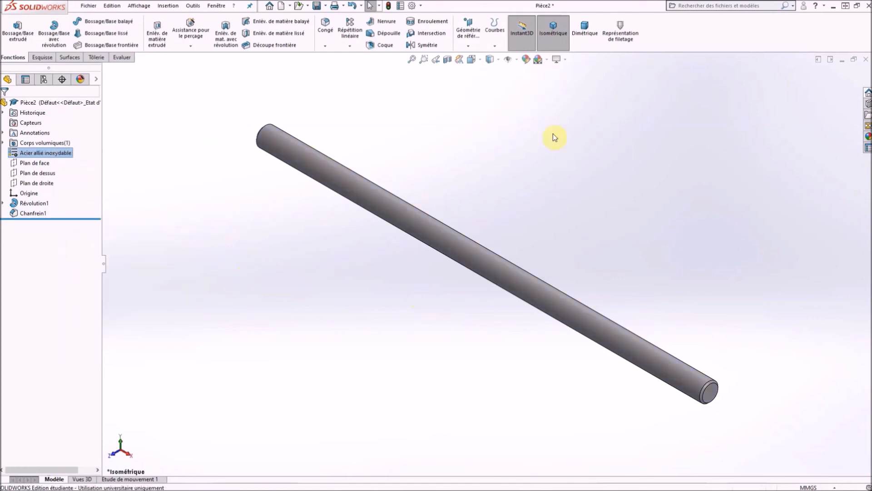
# - Save the part as "SUPPORT DE PERCEUSE - colonne REP3" in the support de perçeuse Master V folder and close it
pyautogui.click(317, 6)
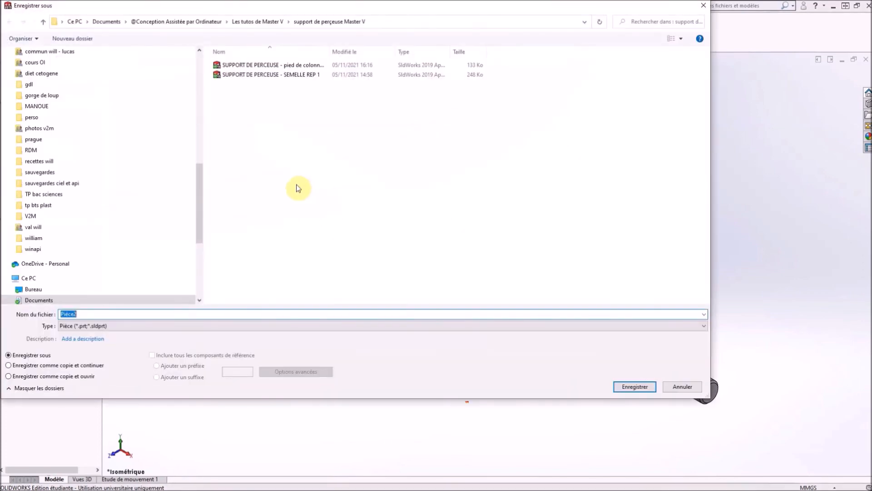
pyautogui.click(270, 76)
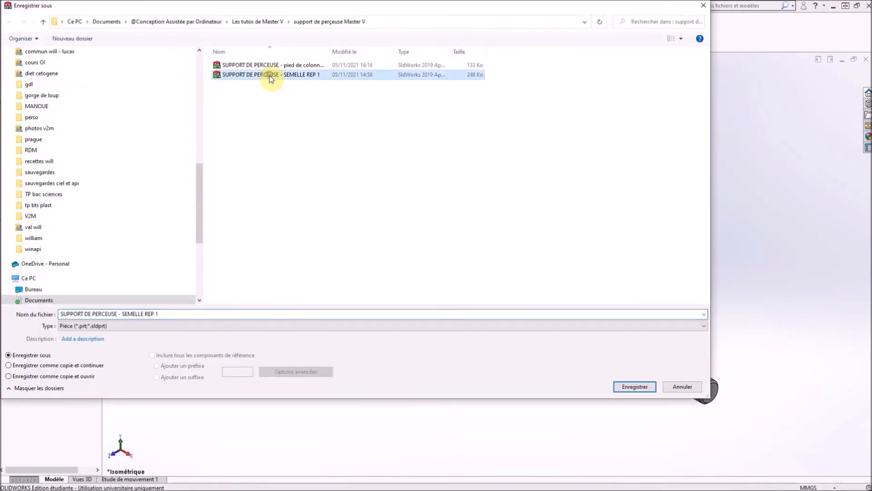
pyautogui.tripleClick(127, 314)
pyautogui.doubleClick(128, 314)
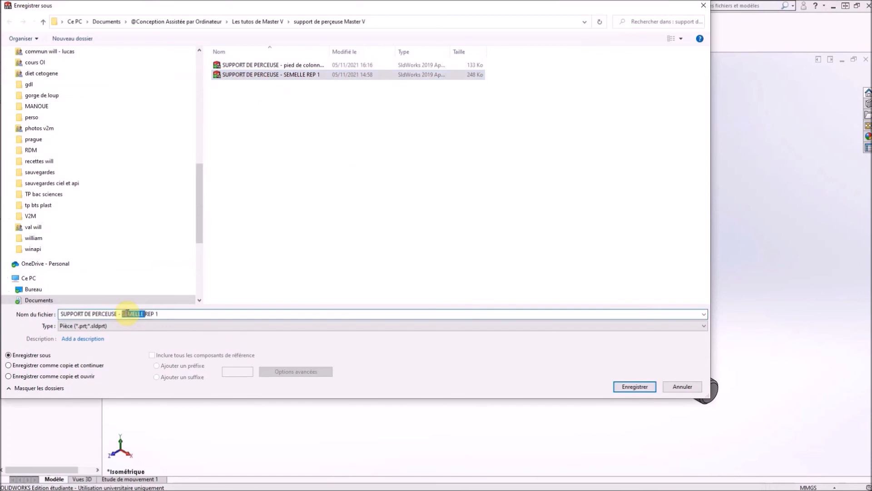
pyautogui.write('colonne')
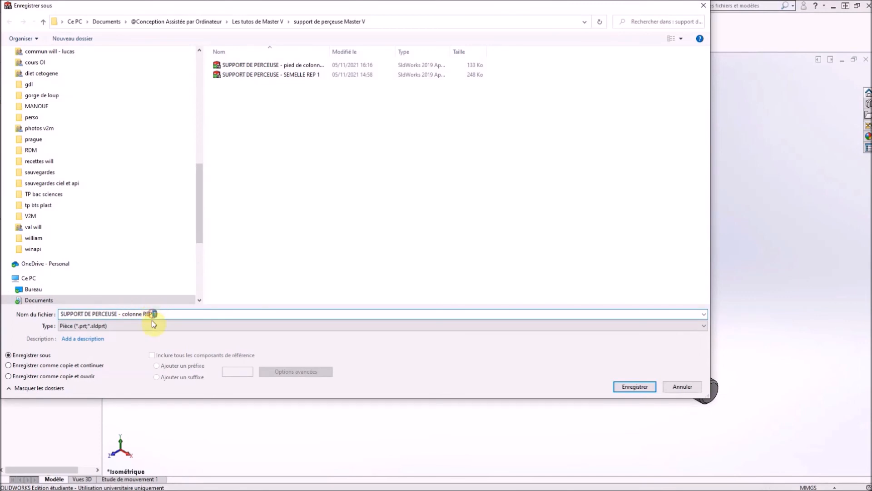
pyautogui.write('3')
pyautogui.press('Return')
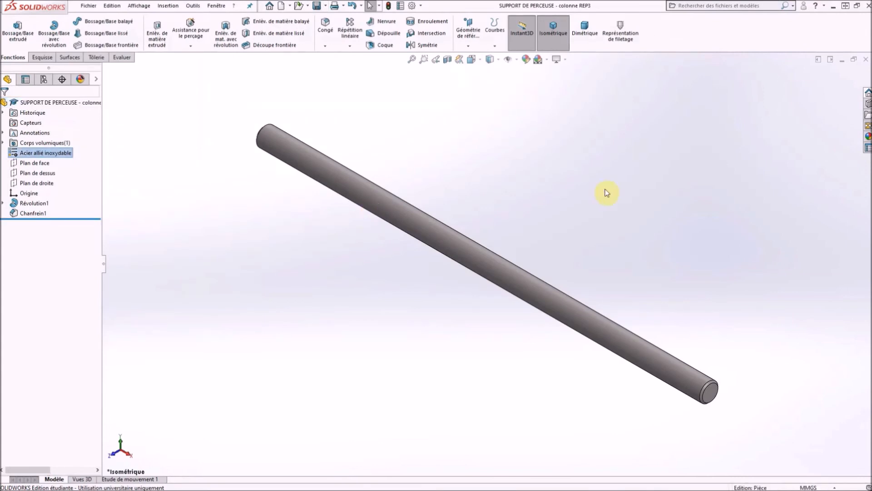
pyautogui.click(866, 59)
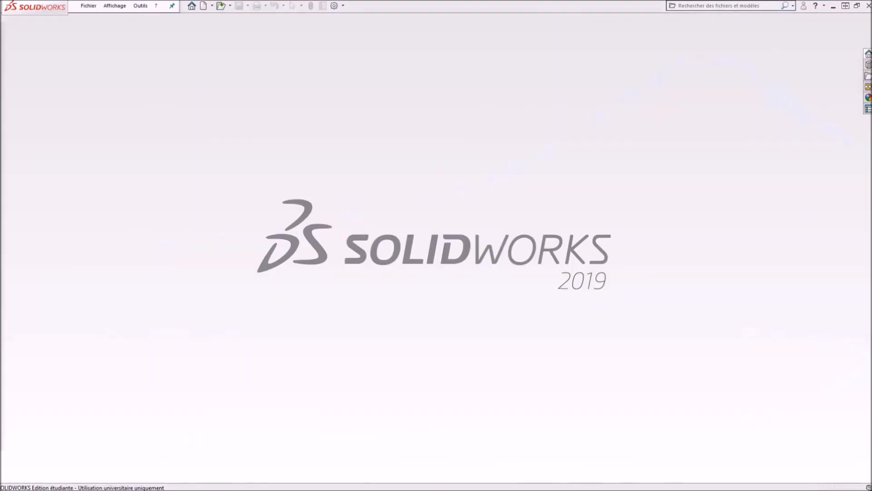
# - Switch to the drill stand PDF in Acrobat Reader, maximize it and go past the rod and clamp drawings to page 7
pyautogui.moveTo(1, 137); pyautogui.dragTo(428, 6)
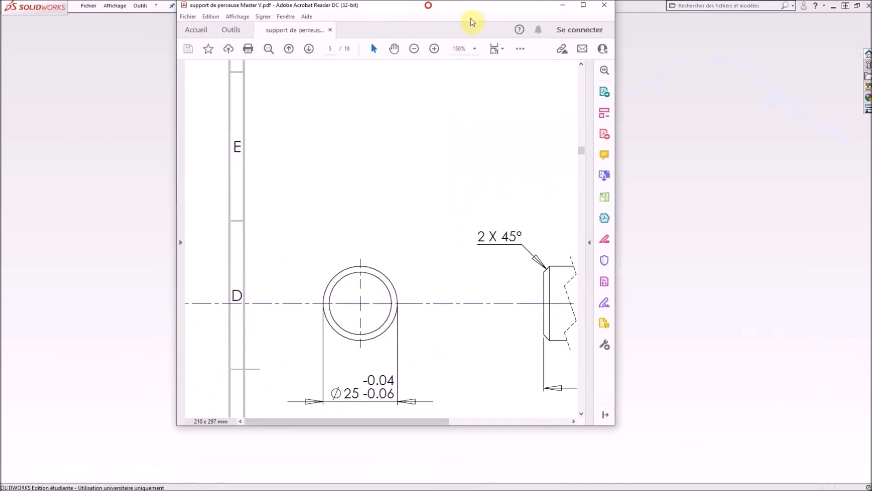
pyautogui.click(583, 6)
pyautogui.scroll(-2, 367, 247)
pyautogui.scroll(-15, 368, 249)
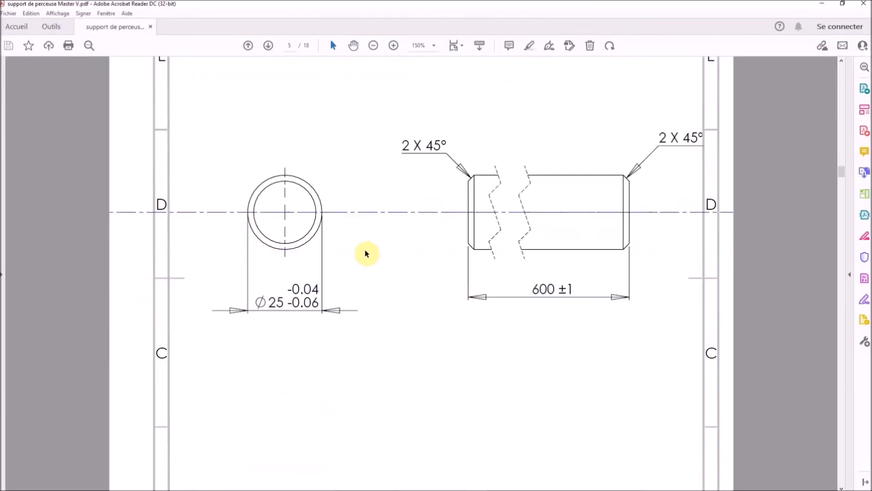
pyautogui.scroll(-3, 376, 242)
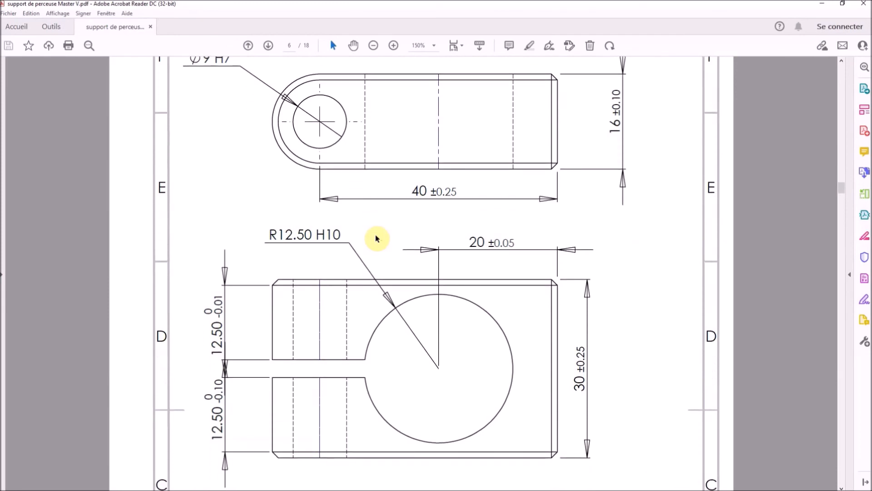
pyautogui.scroll(-10, 376, 238)
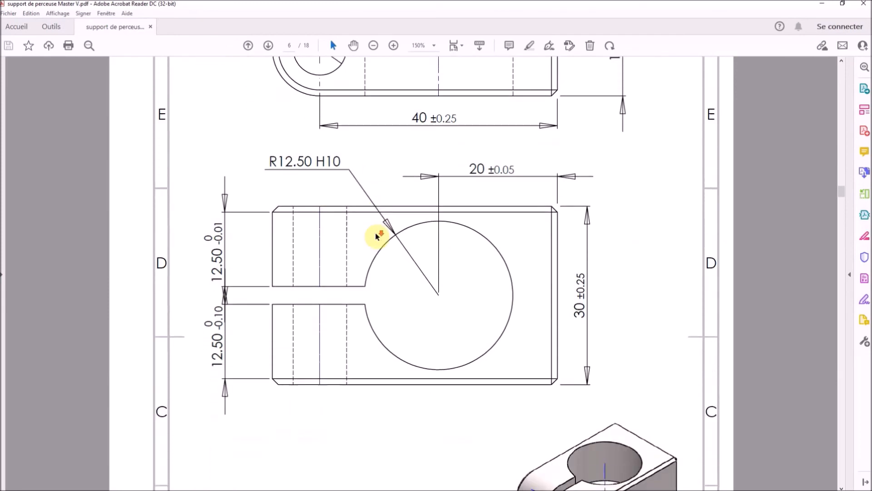
pyautogui.scroll(-10, 376, 232)
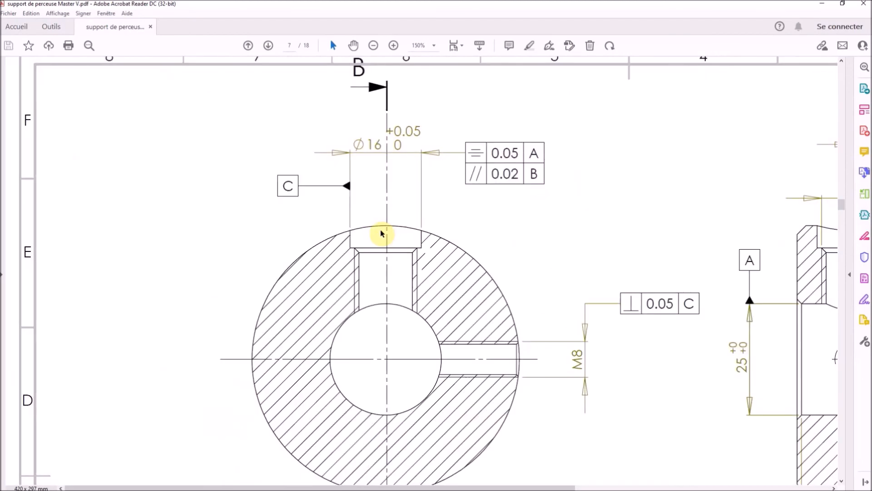
# - Examine the ring drawing on page 7 at 100% zoom, including its section views, threaded holes, bores and chamfers
pyautogui.scroll(-5, 381, 232)
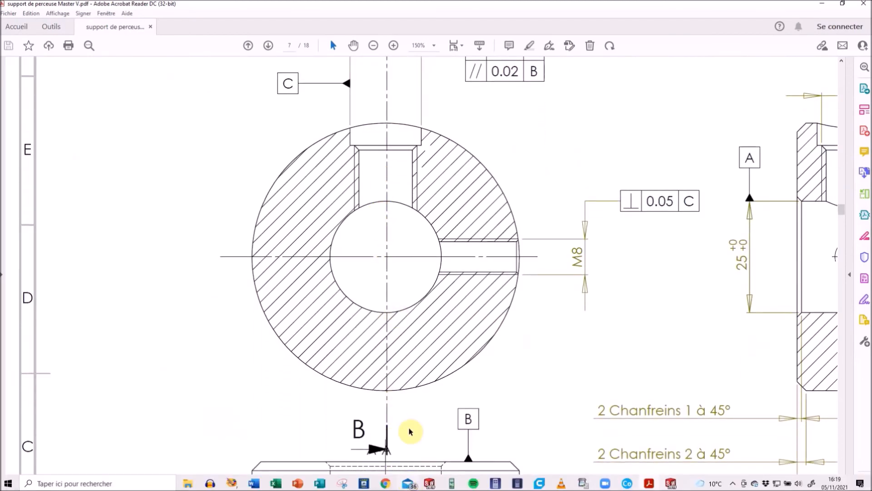
pyautogui.hotkey('ctrl', '-')
pyautogui.hotkey('ctrl', '-')
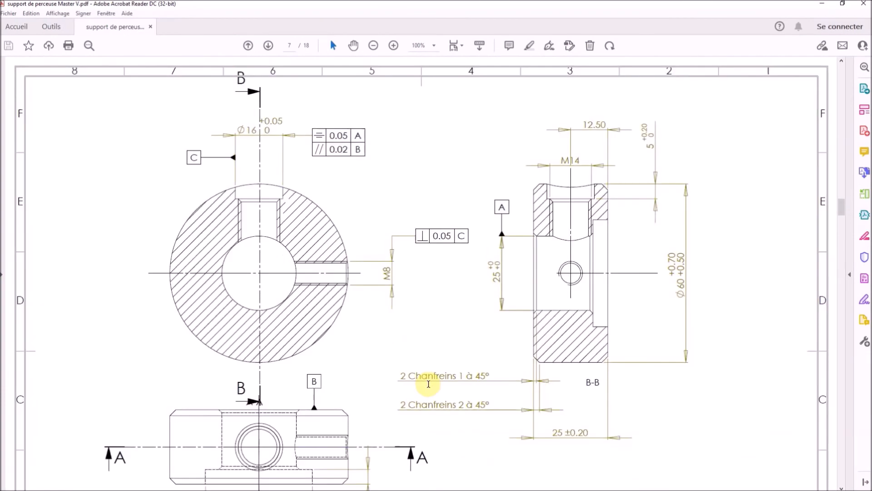
pyautogui.scroll(-5, 428, 384)
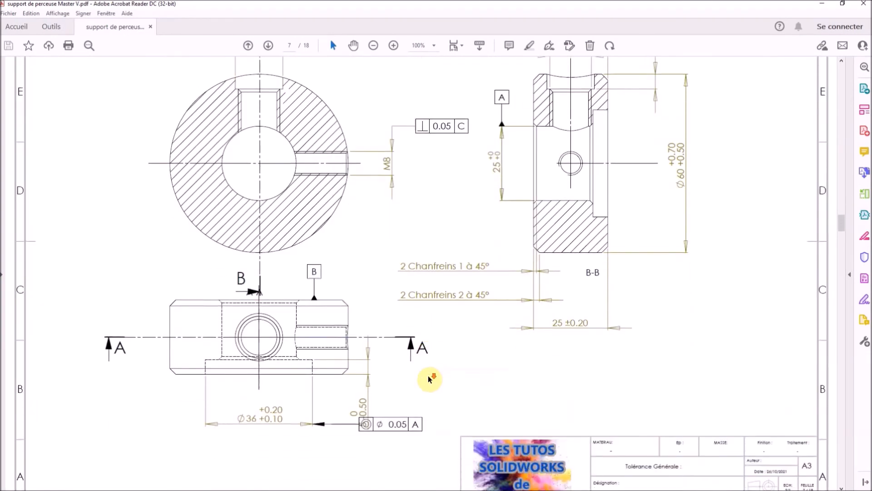
pyautogui.scroll(-1, 429, 380)
pyautogui.scroll(2, 427, 376)
pyautogui.scroll(2, 426, 374)
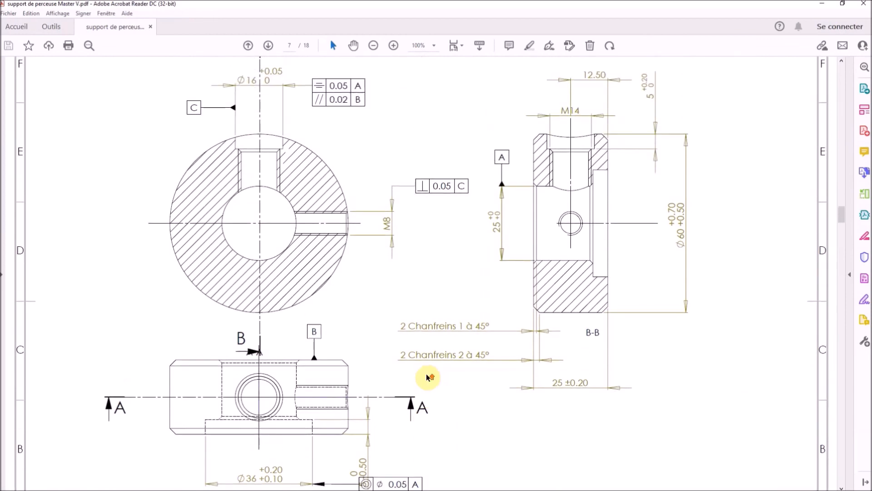